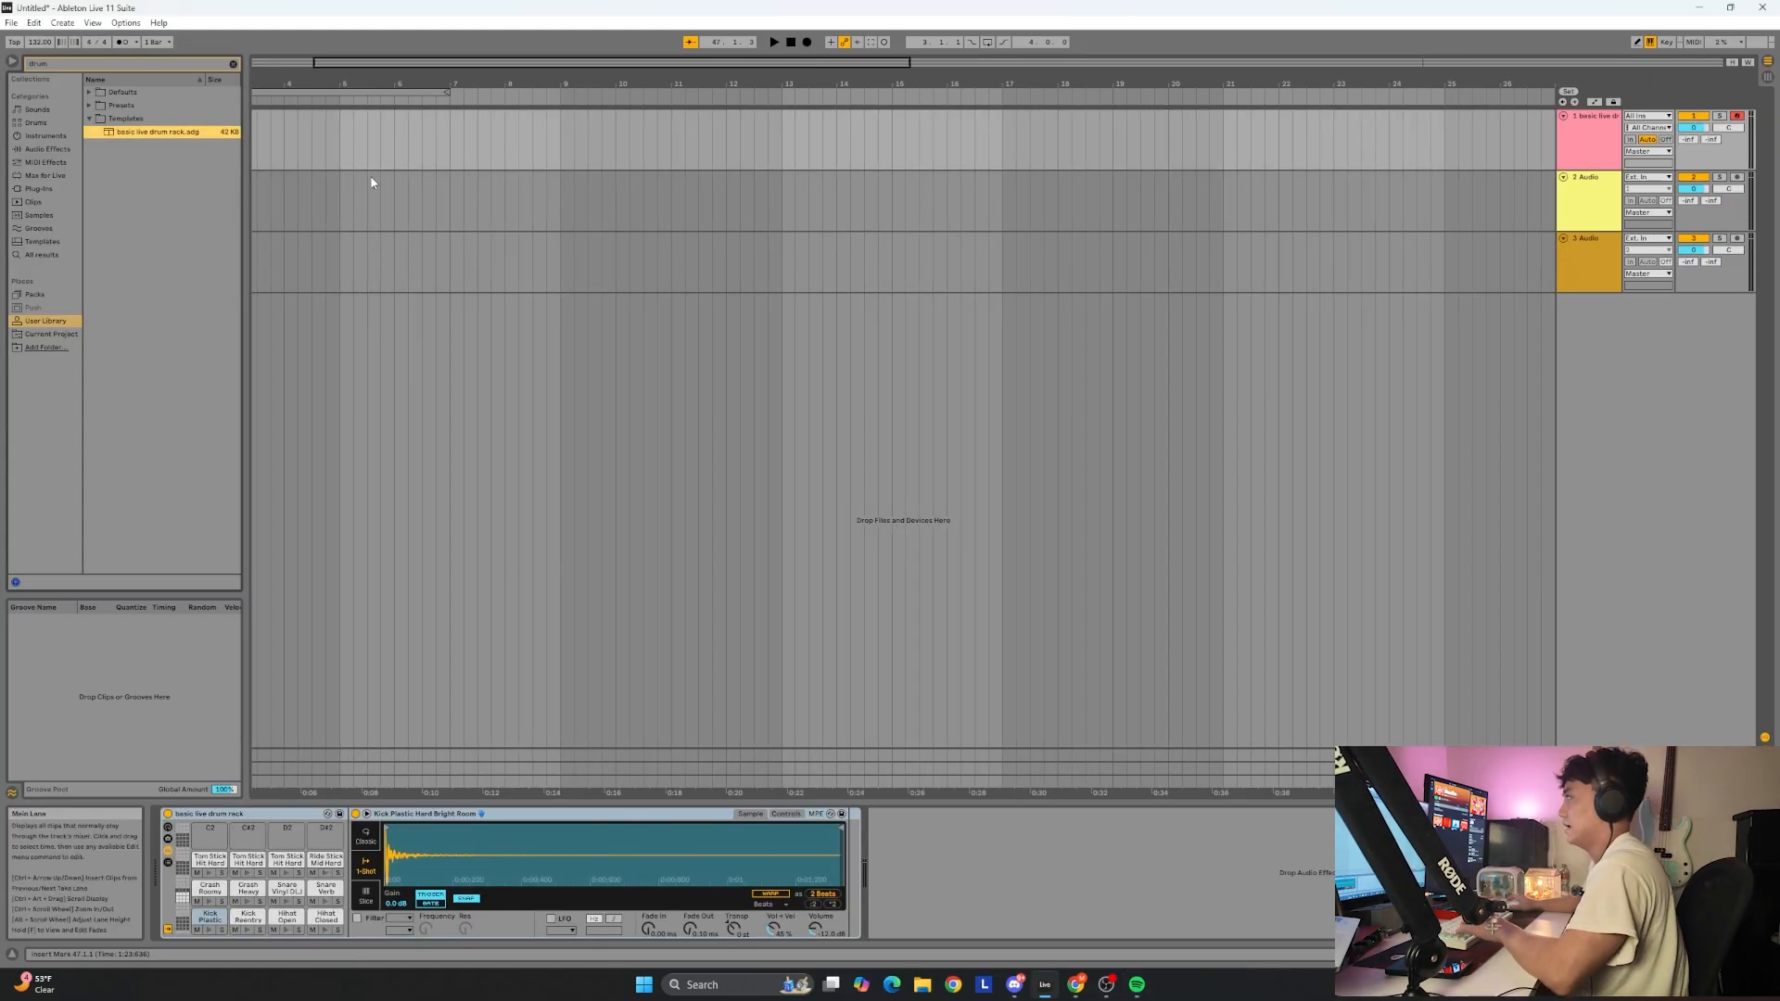
Search the library for "hihat" and place the Hihat Acoustic 160 bpm loop on the second track at bar 9.
{"action": "left_click", "coordinate": [286, 201]}
{"action": "key", "text": "minus"}
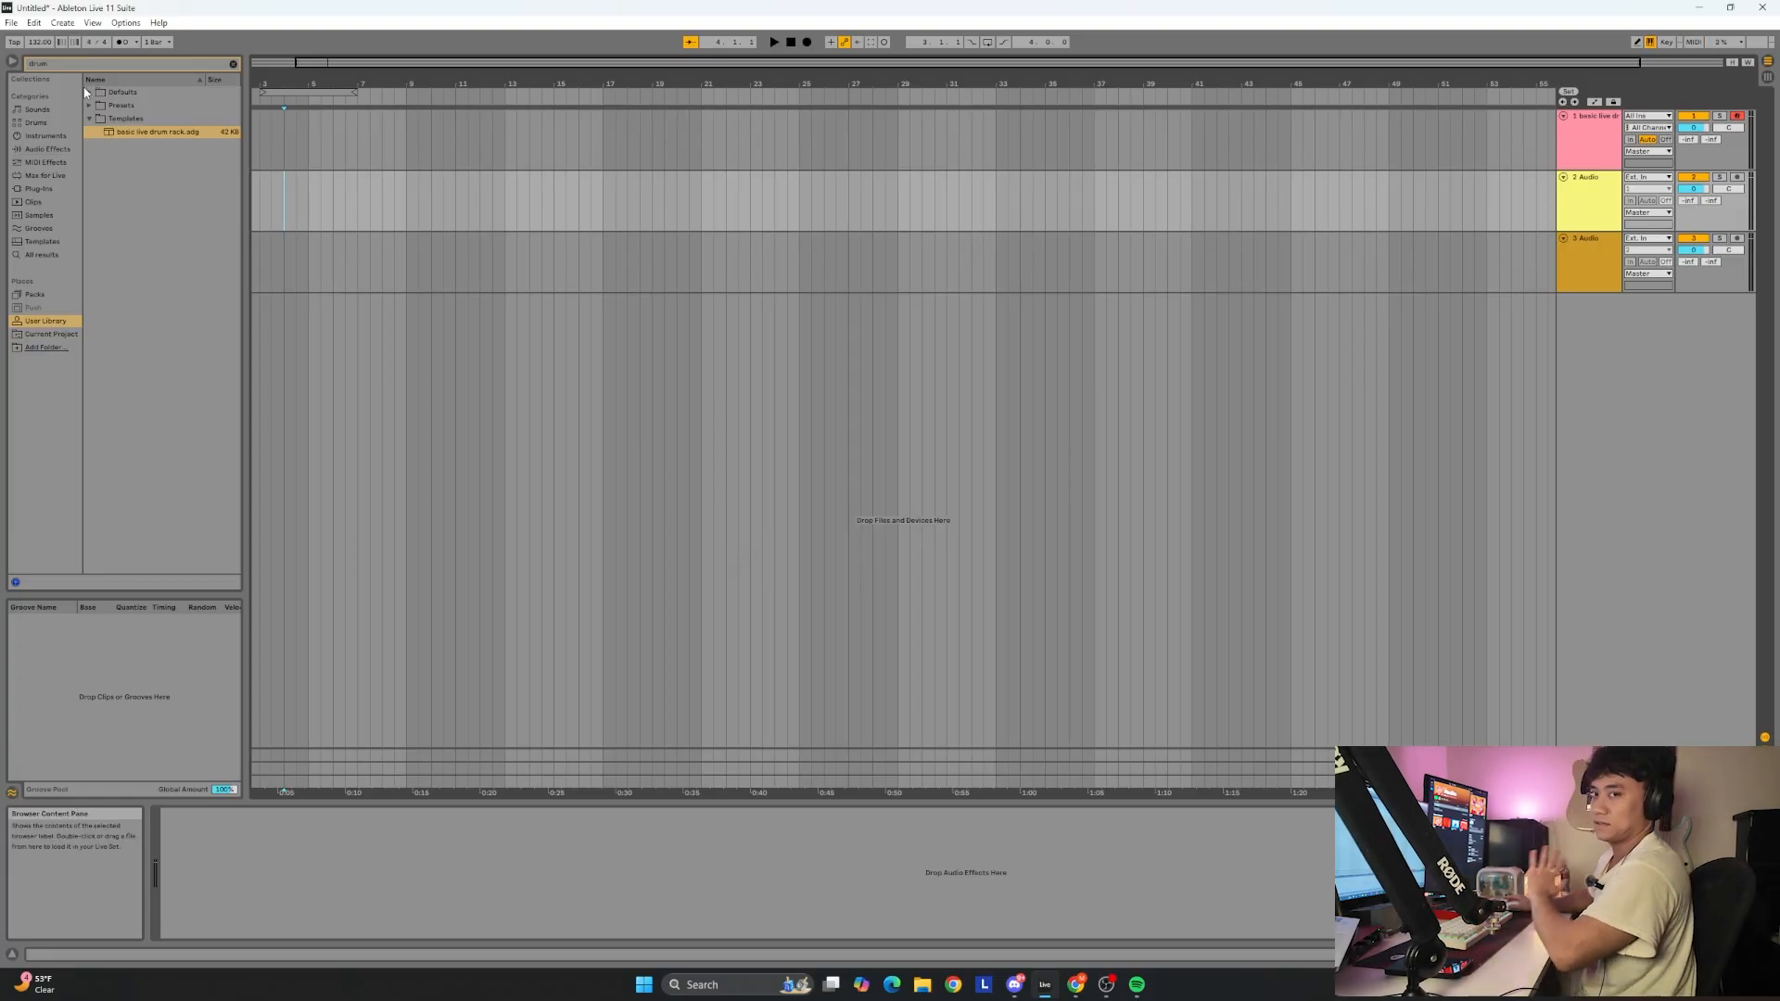
{"action": "key", "text": "ctrl+f"}
{"action": "type", "text": "hiaht"}
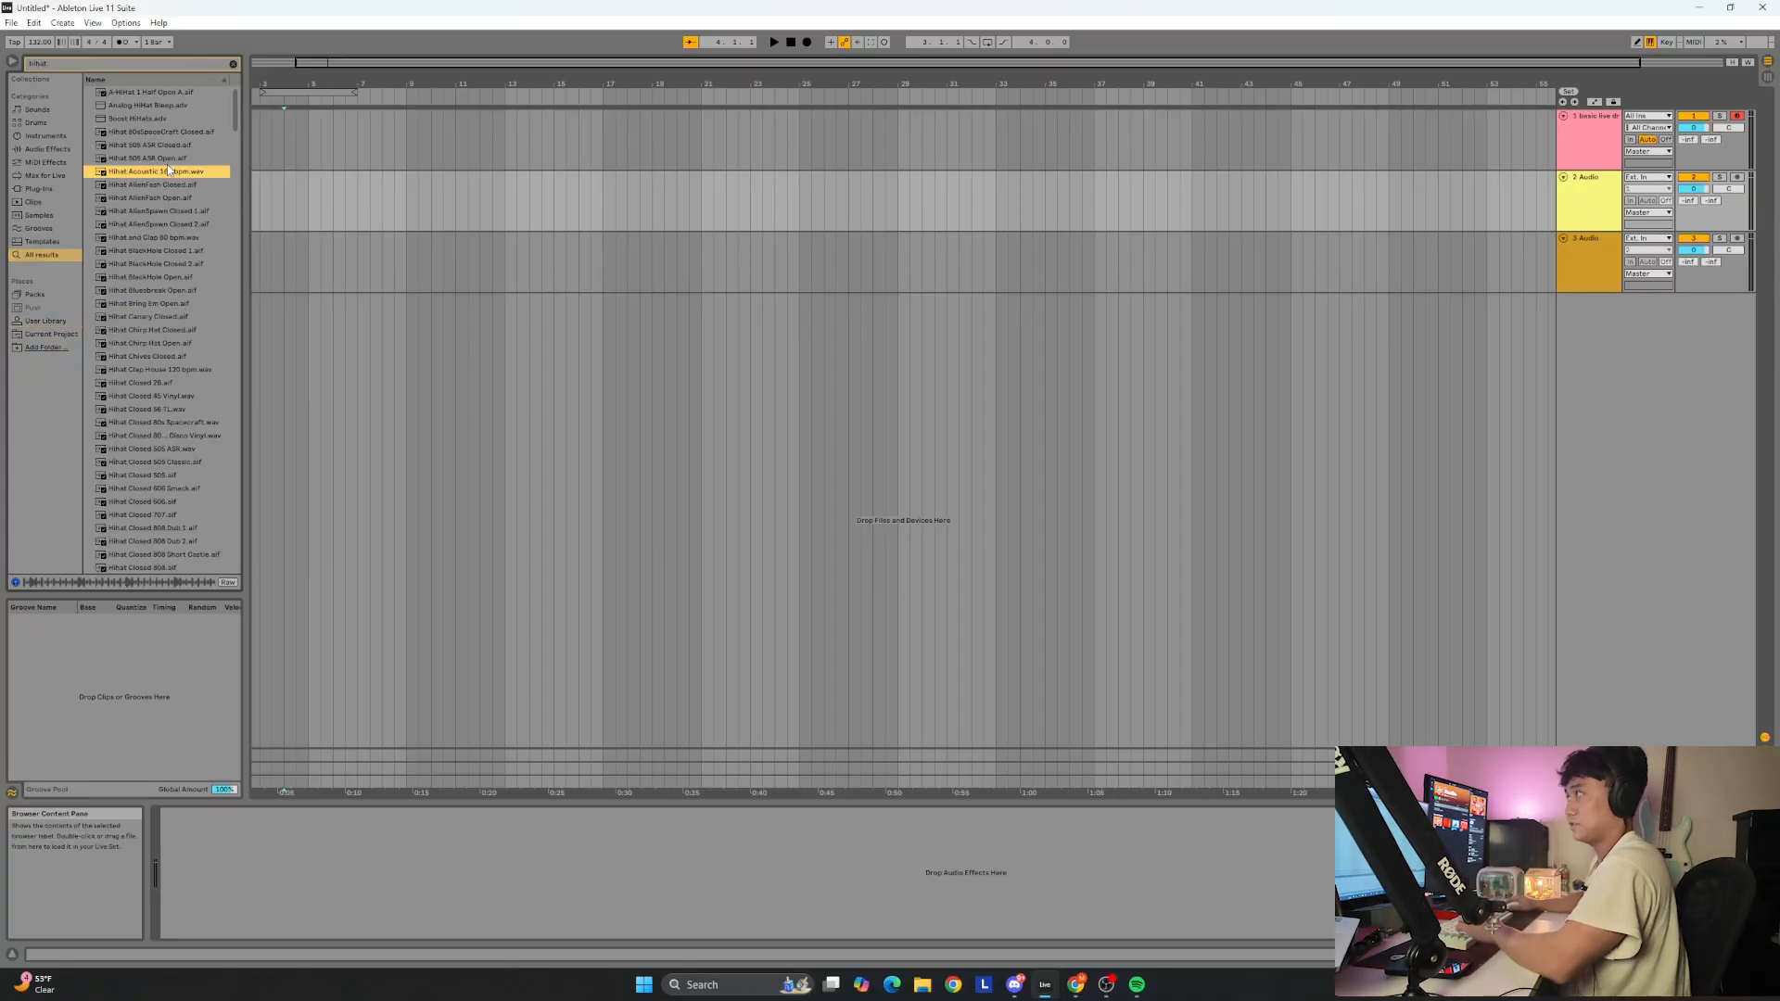
{"action": "left_click_drag", "start_coordinate": [161, 174], "coordinate": [289, 208]}
{"action": "left_click", "coordinate": [309, 215]}
{"action": "key", "text": "space"}
{"action": "scroll", "coordinate": [325, 216], "scroll_direction": "up", "scroll_amount": 3}
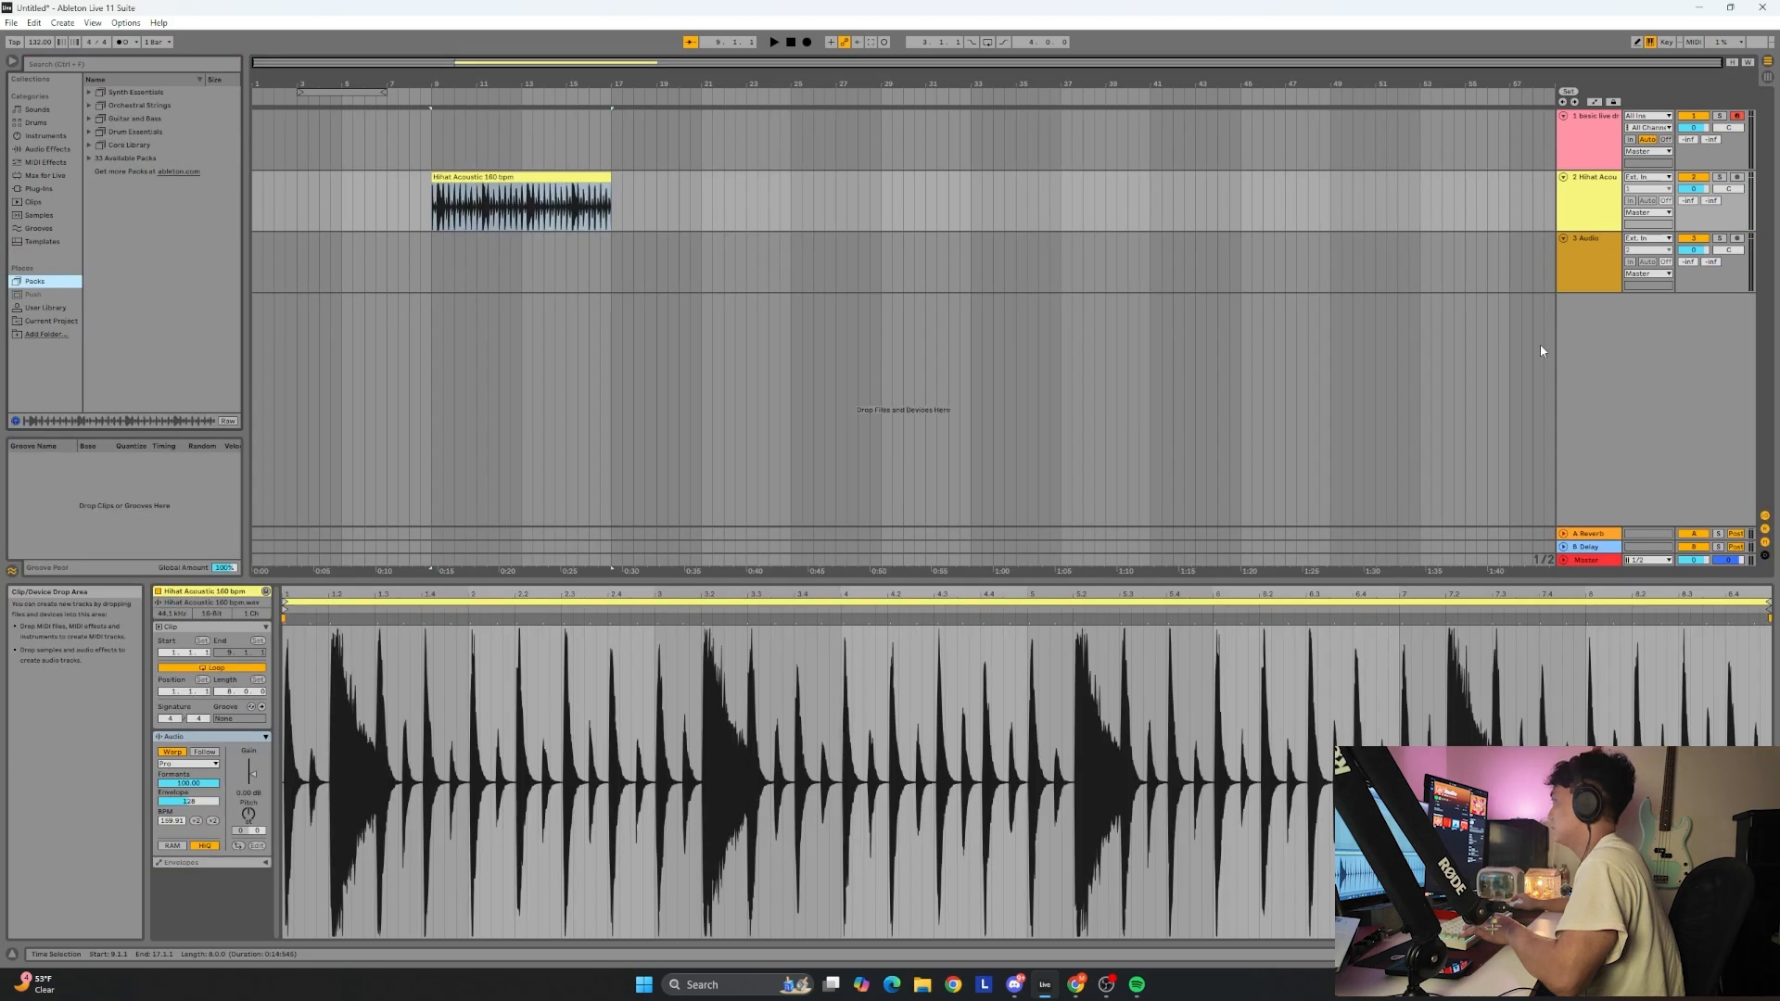
Create a MIDI clip on the drum rack track running from bar 9 to bar 13.
{"action": "left_click", "coordinate": [831, 151]}
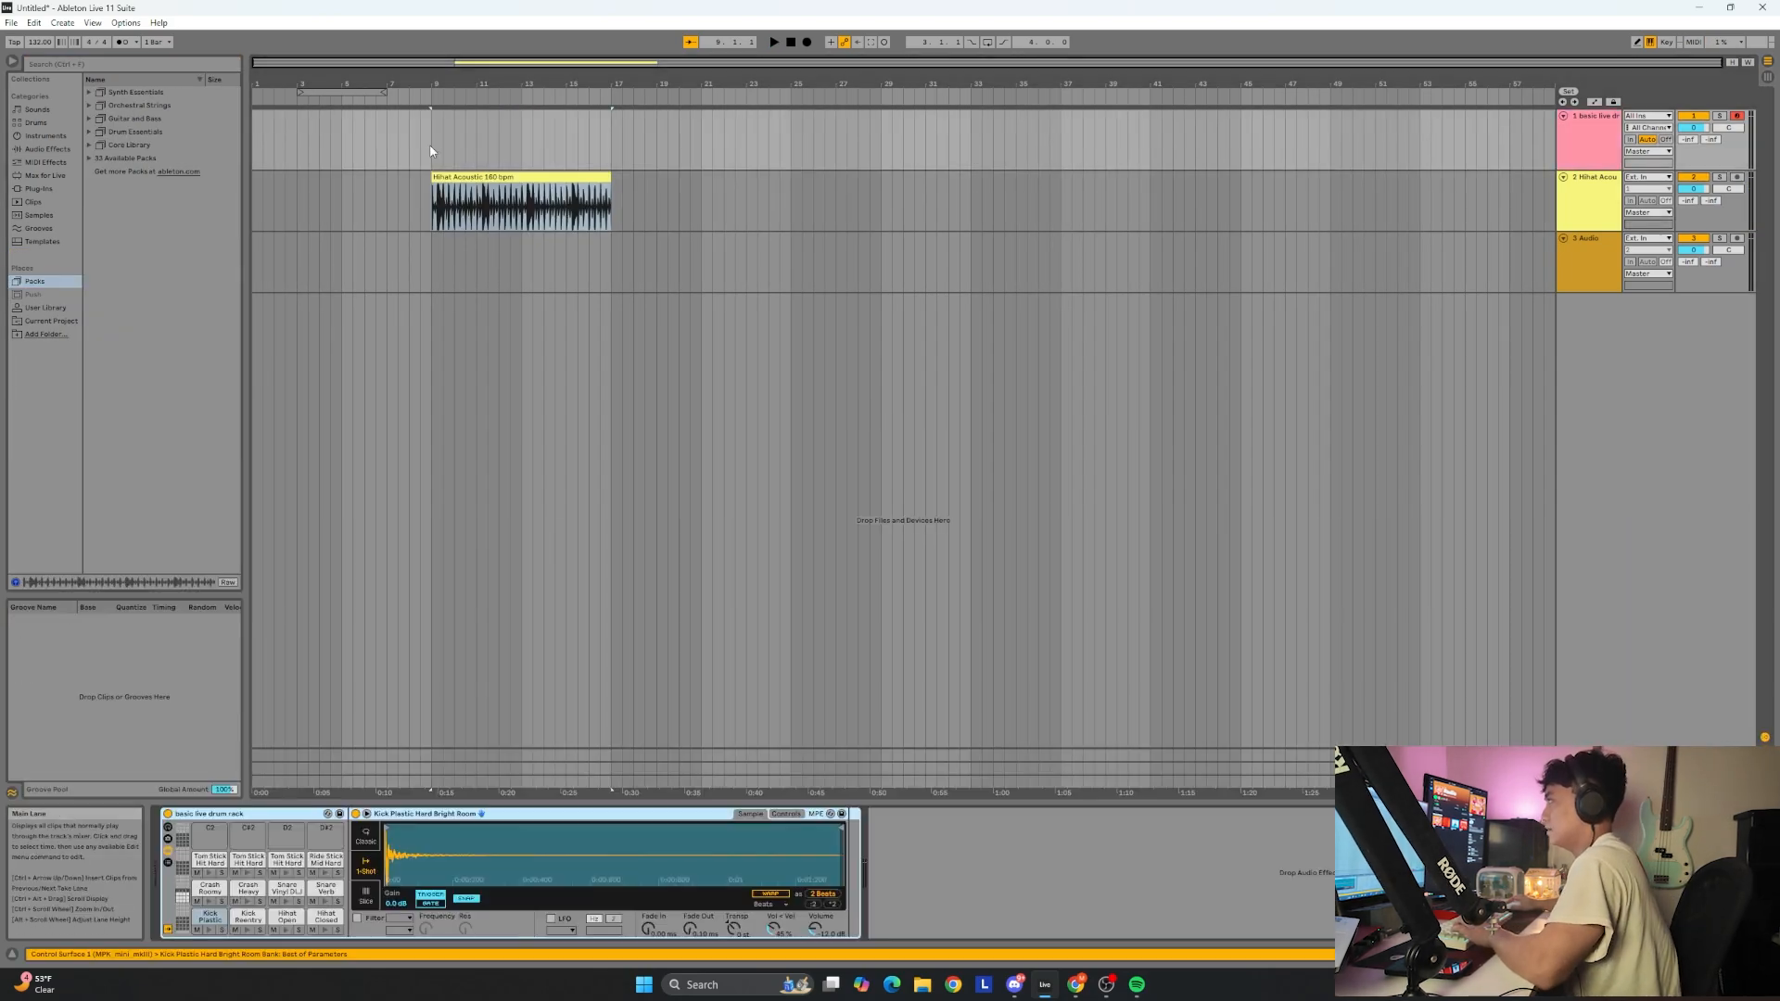
{"action": "double_click", "coordinate": [437, 141]}
{"action": "mouse_move", "coordinate": [454, 115]}
{"action": "left_mouse_down"}
{"action": "mouse_move", "coordinate": [517, 116]}
{"action": "mouse_move", "coordinate": [477, 116]}
{"action": "left_mouse_up"}
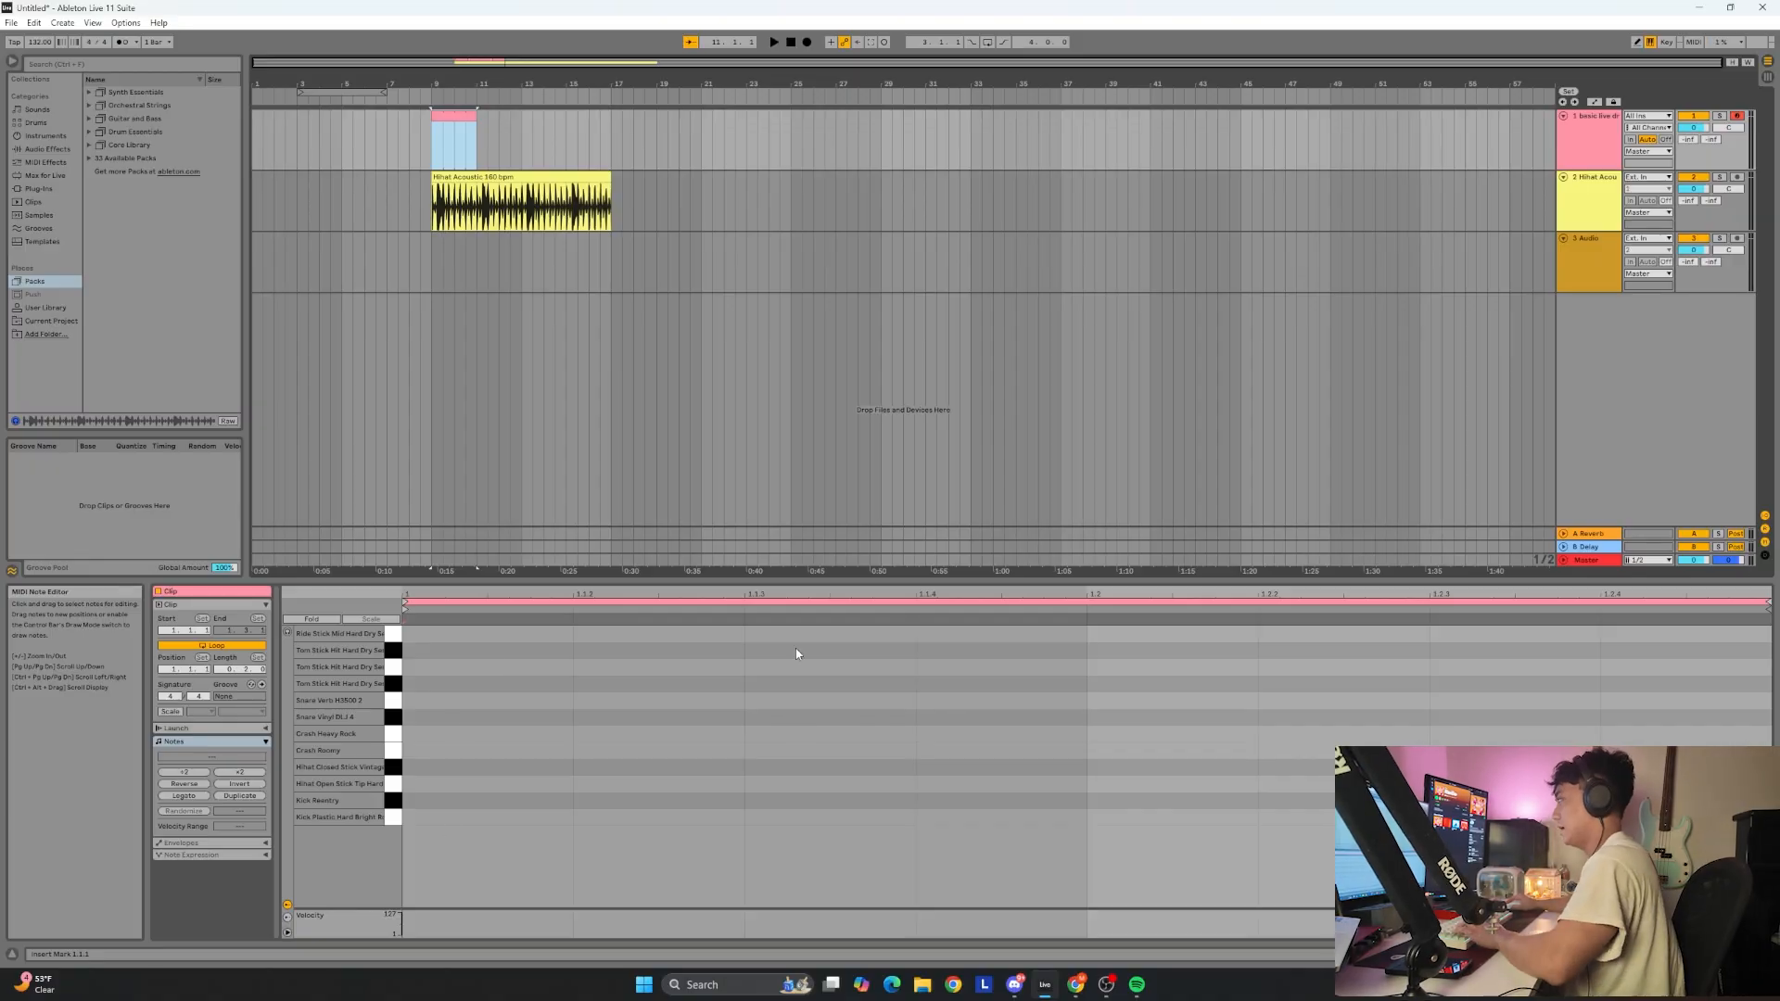
{"action": "left_click_drag", "start_coordinate": [476, 116], "coordinate": [521, 116]}
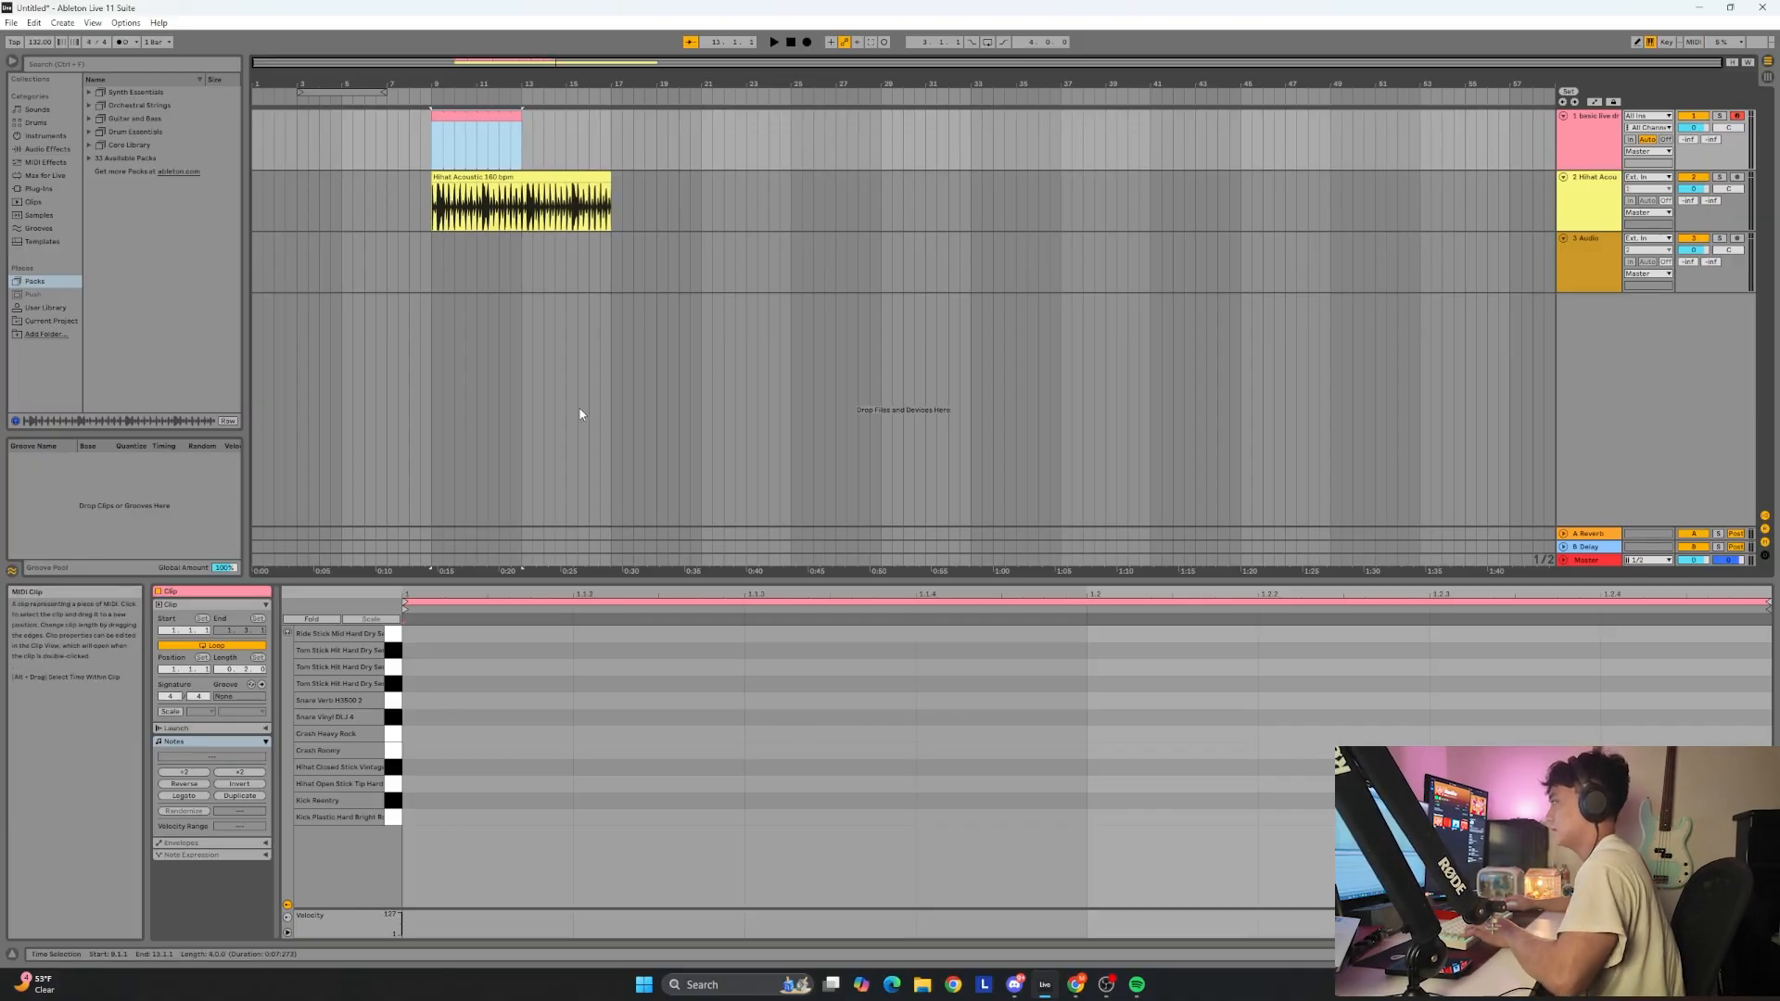
Add layered Kick Reentry and Kick Plastic notes on beat 1 and duplicate them onto beats 1 and 3 of both bars.
{"action": "left_click", "coordinate": [678, 749]}
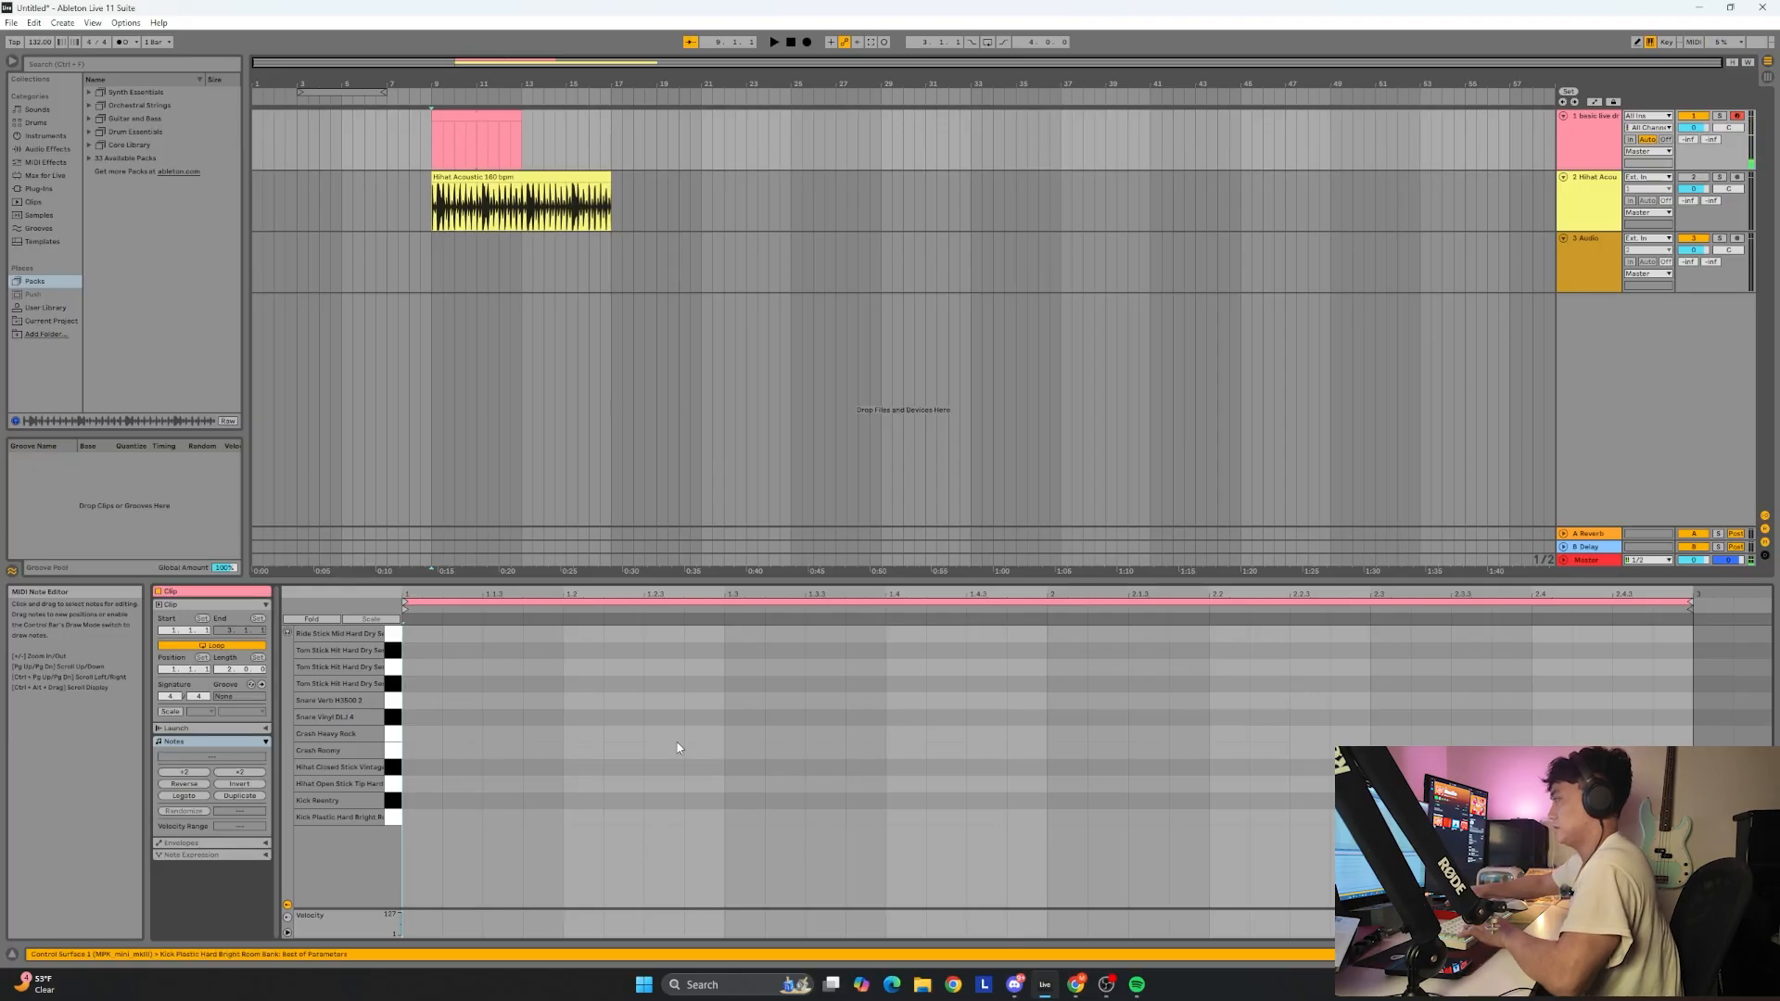
{"action": "double_click", "coordinate": [426, 802]}
{"action": "double_click", "coordinate": [427, 818]}
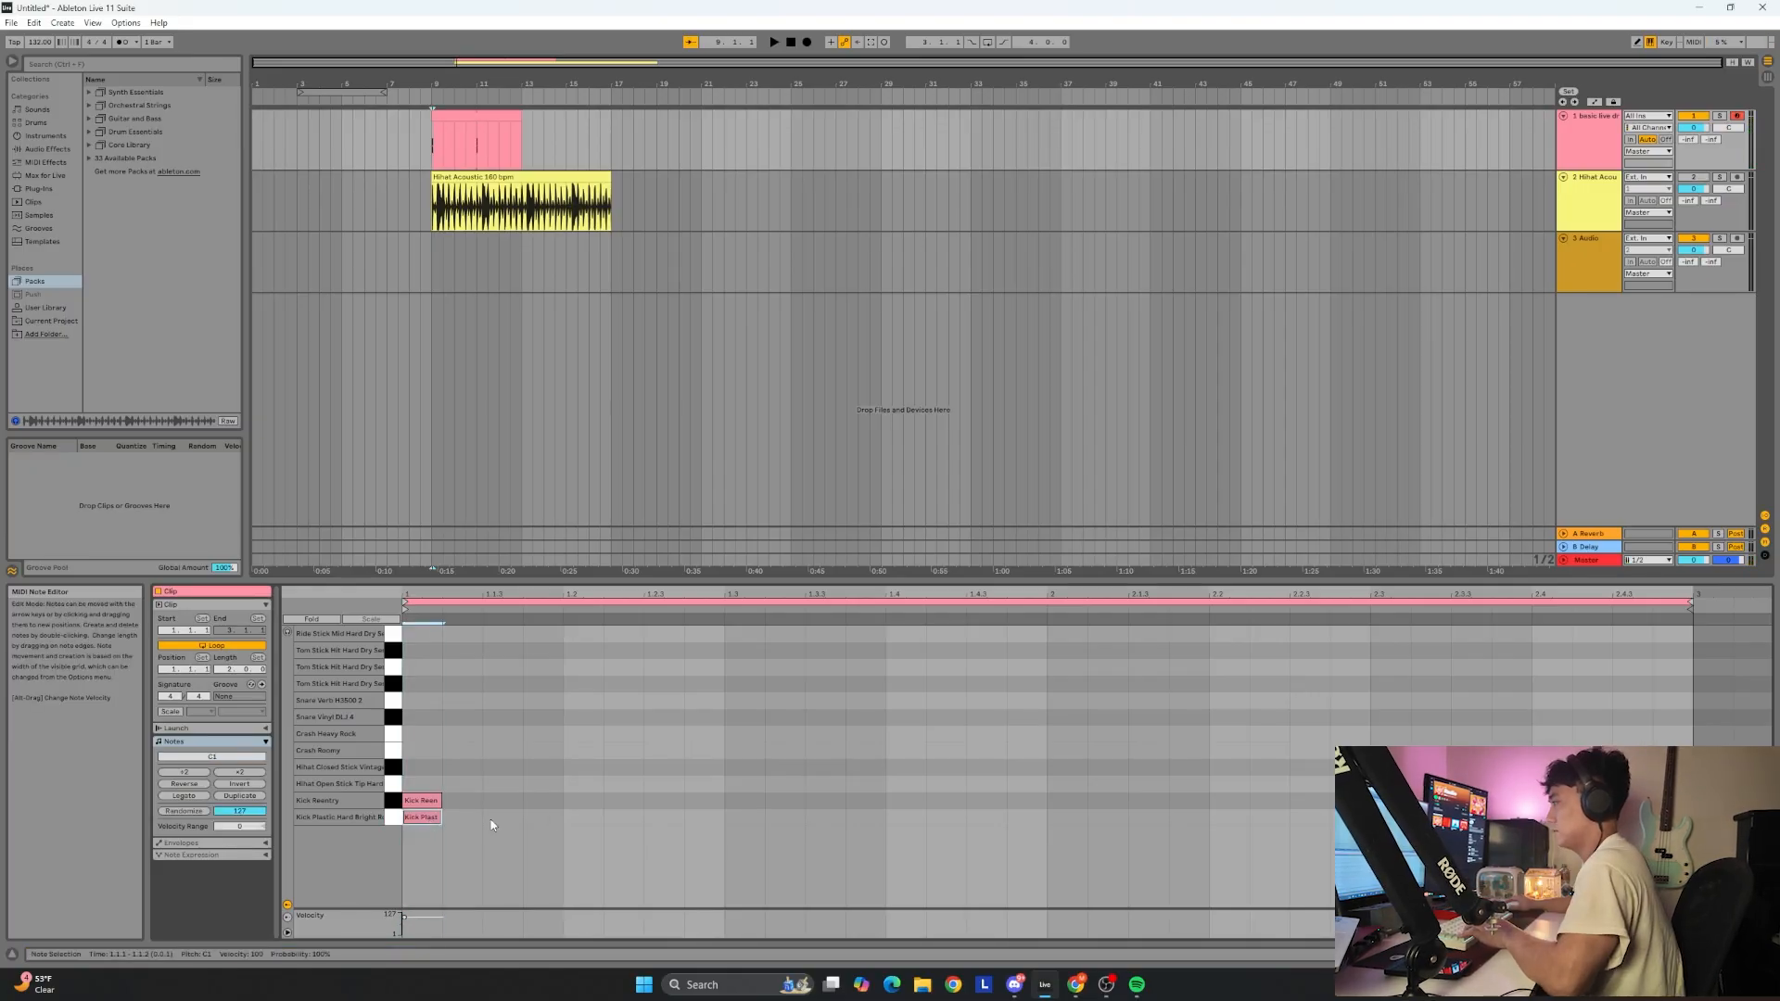
{"action": "left_click_drag", "start_coordinate": [609, 579], "coordinate": [609, 505]}
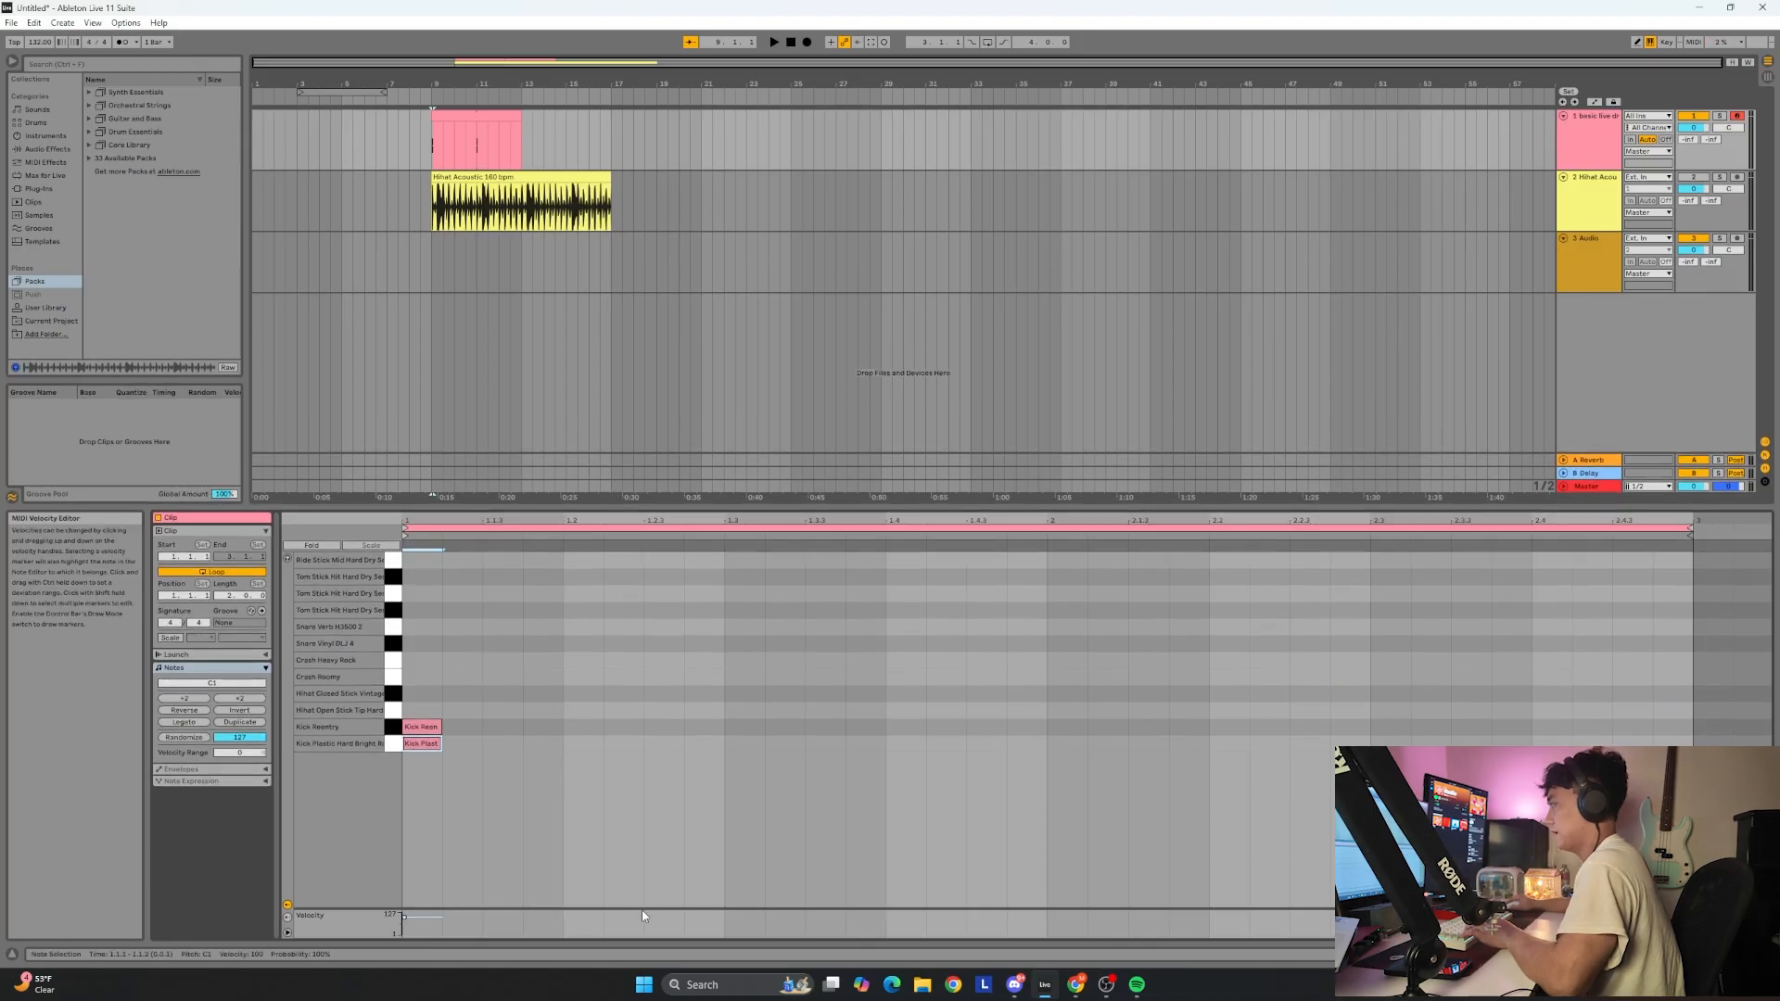
{"action": "key", "text": "ctrl+d"}
{"action": "key", "text": "ctrl+d"}
{"action": "key", "text": "ctrl+d"}
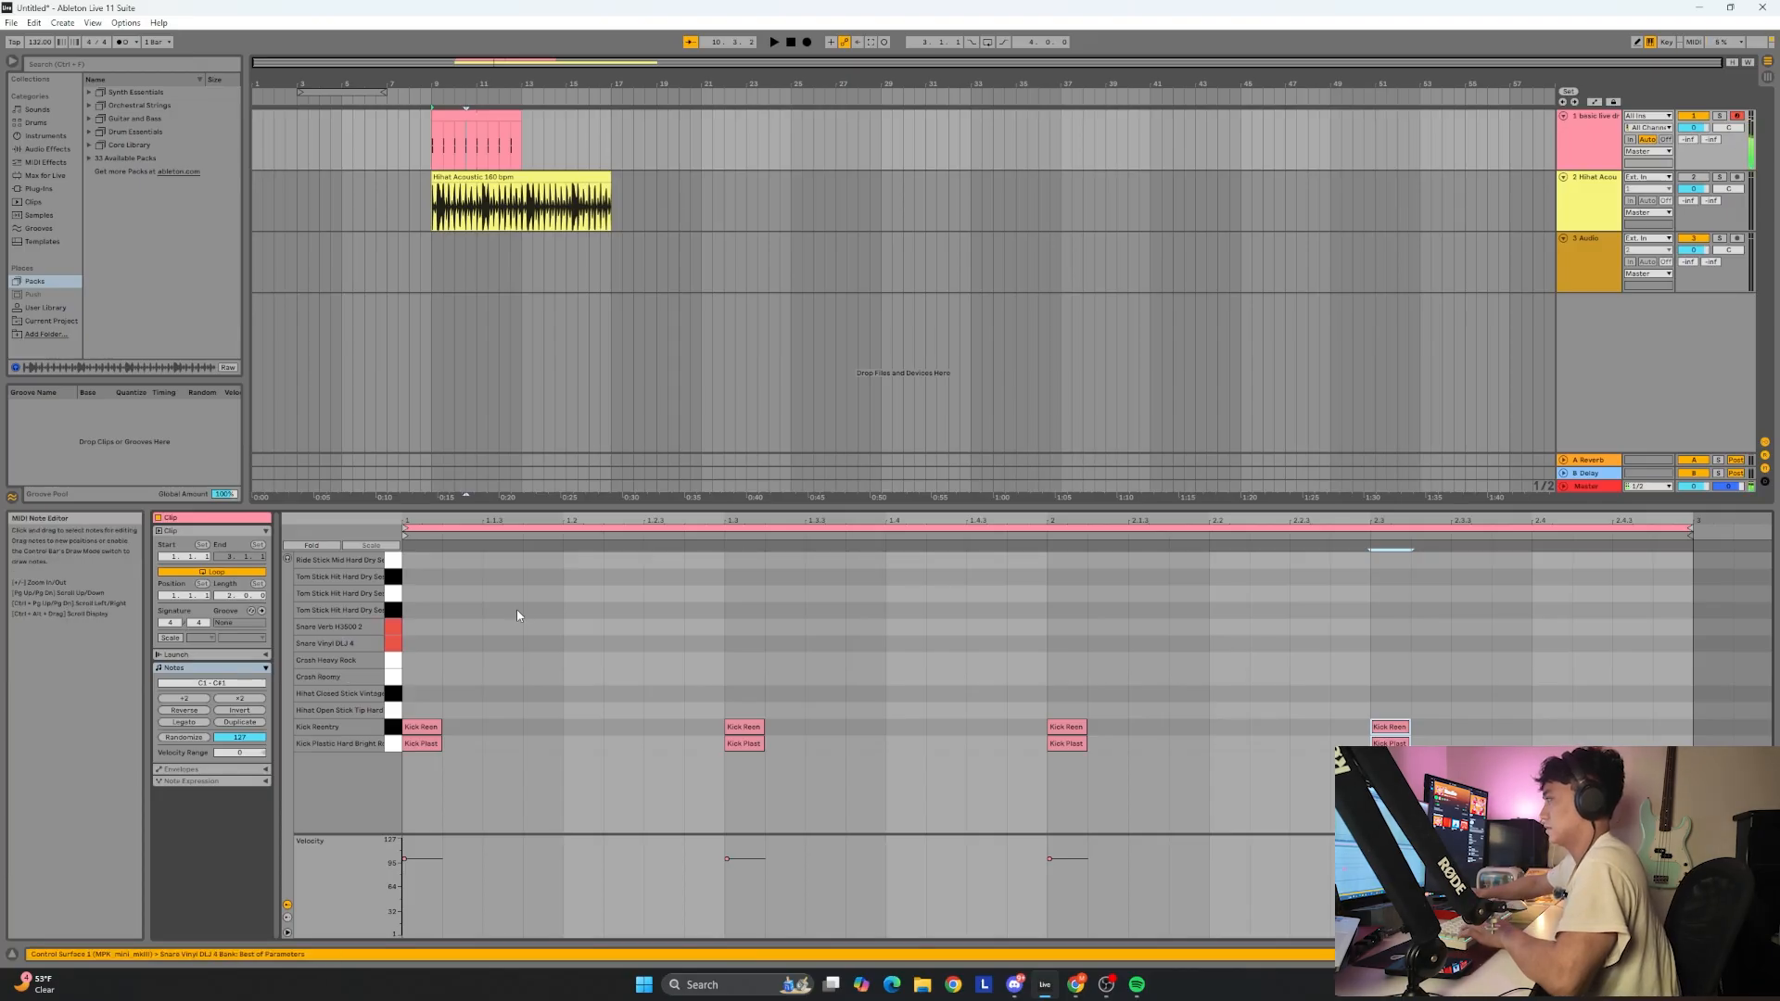
Add layered Snare Verb and Snare Vinyl notes on beats 2 and 4 of both bars and play the pattern.
{"action": "double_click", "coordinate": [909, 628]}
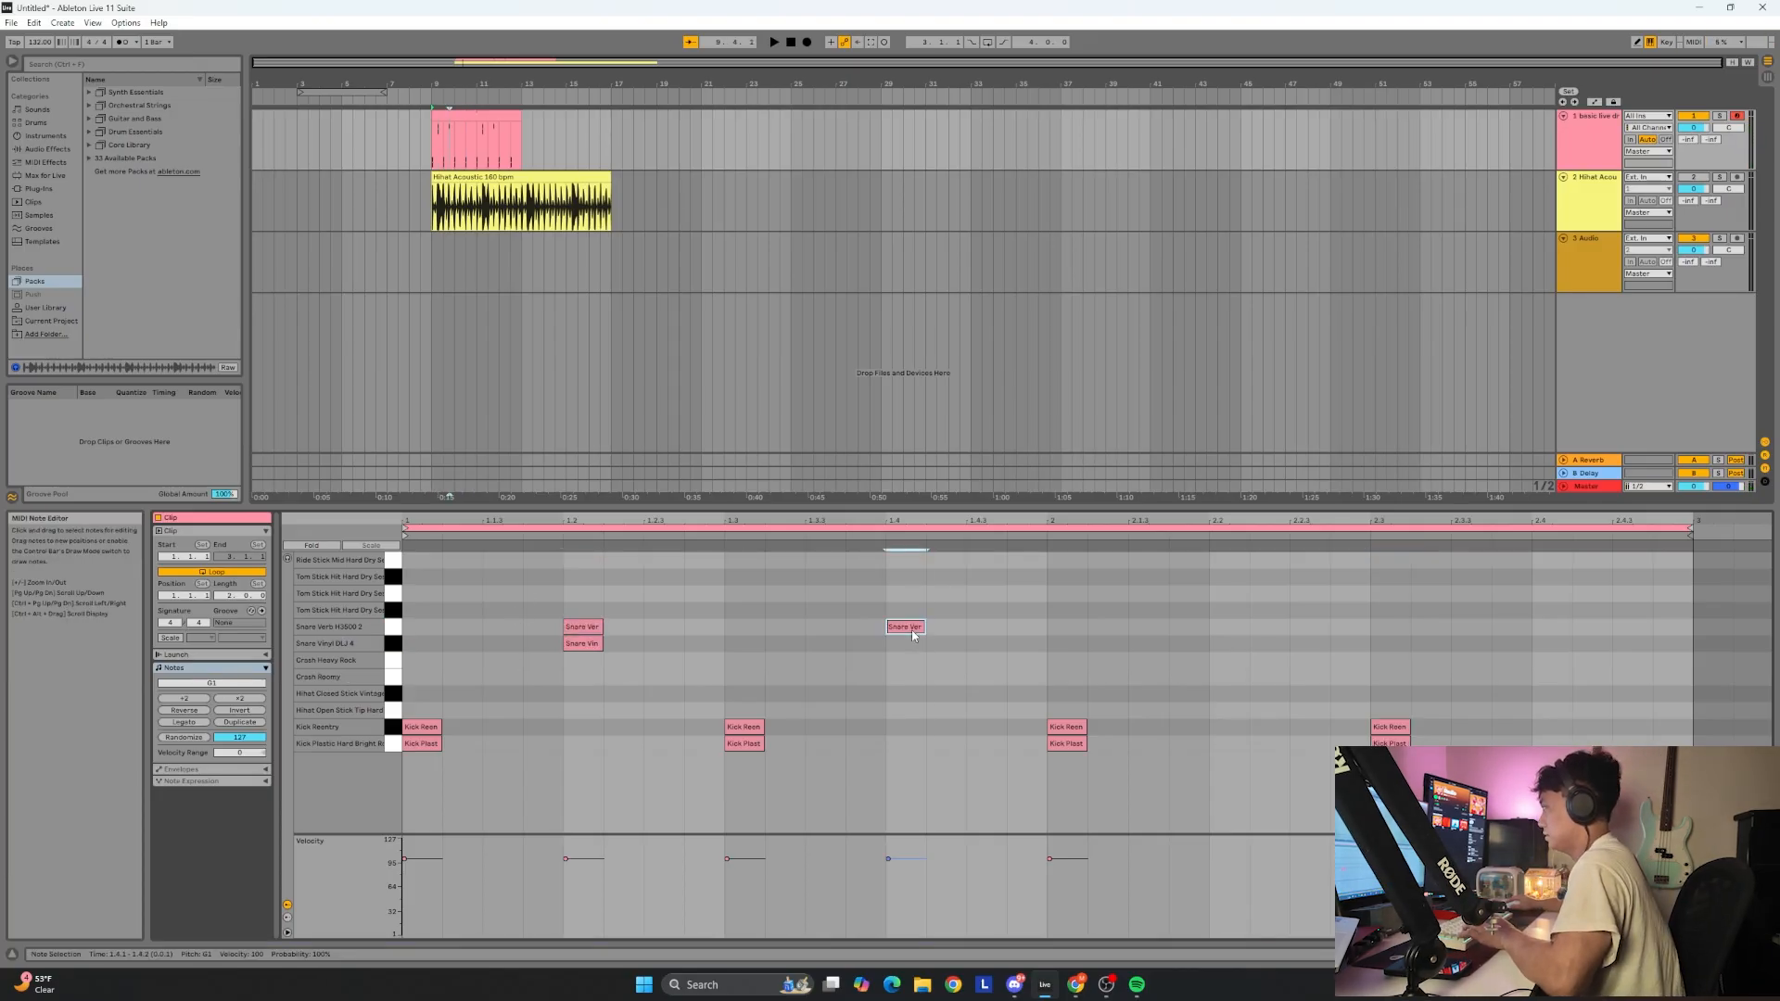
{"action": "double_click", "coordinate": [908, 644]}
{"action": "double_click", "coordinate": [1230, 628]}
{"action": "double_click", "coordinate": [1230, 644]}
{"action": "left_click", "coordinate": [1547, 638]}
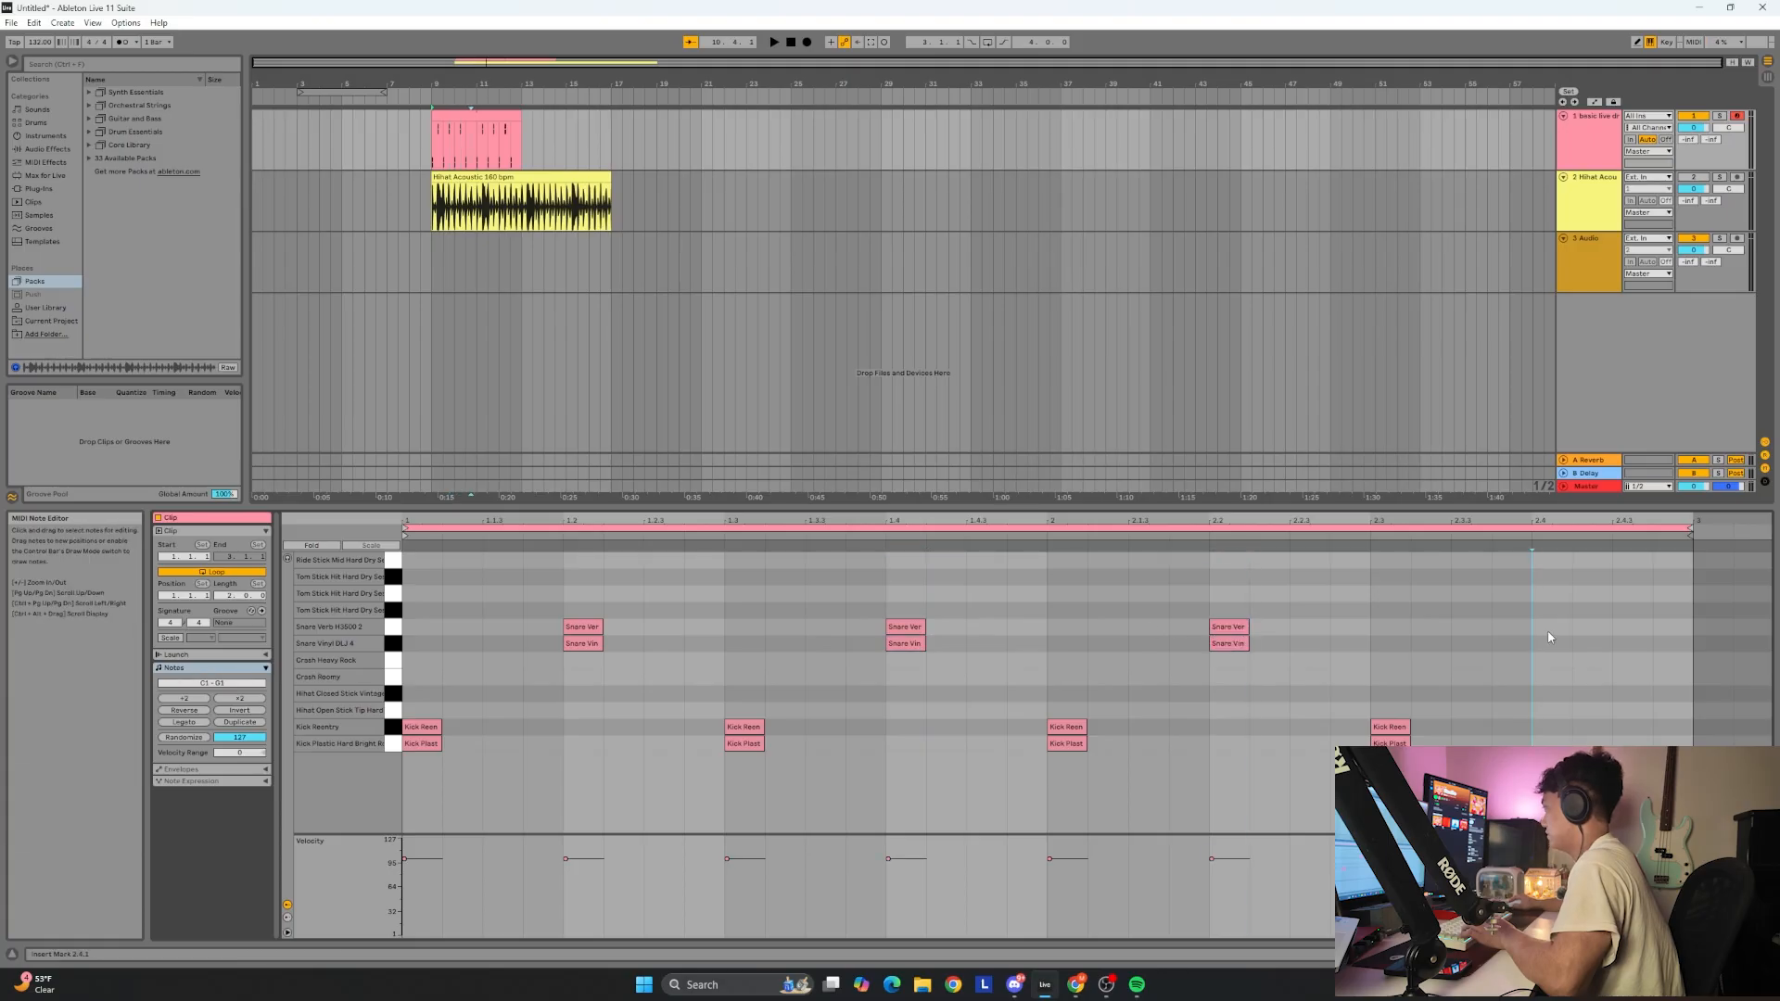
{"action": "double_click", "coordinate": [1553, 645]}
{"action": "key", "text": "space"}
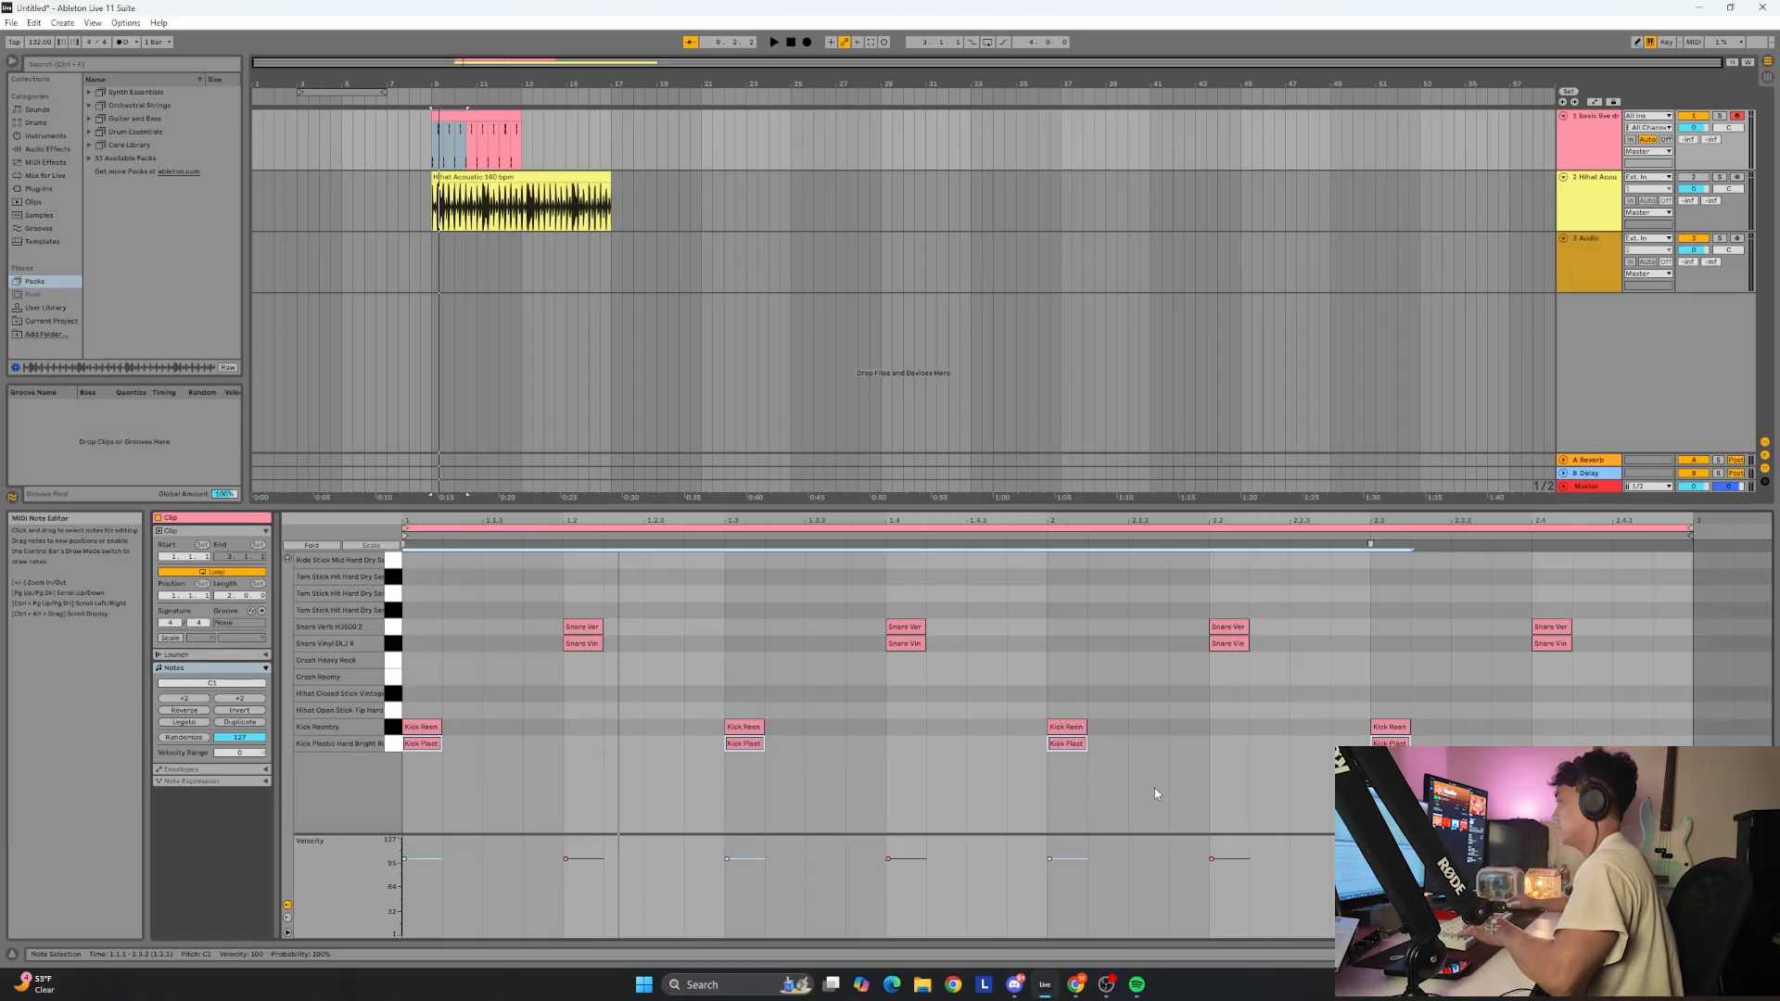
Raise the velocity of the Kick Plastic notes and lower the four Kick Reentry notes to about 90.
{"action": "left_click_drag", "start_coordinate": [425, 859], "coordinate": [425, 846]}
{"action": "left_click", "coordinate": [438, 727]}
{"action": "left_click", "coordinate": [760, 729], "text": "shift"}
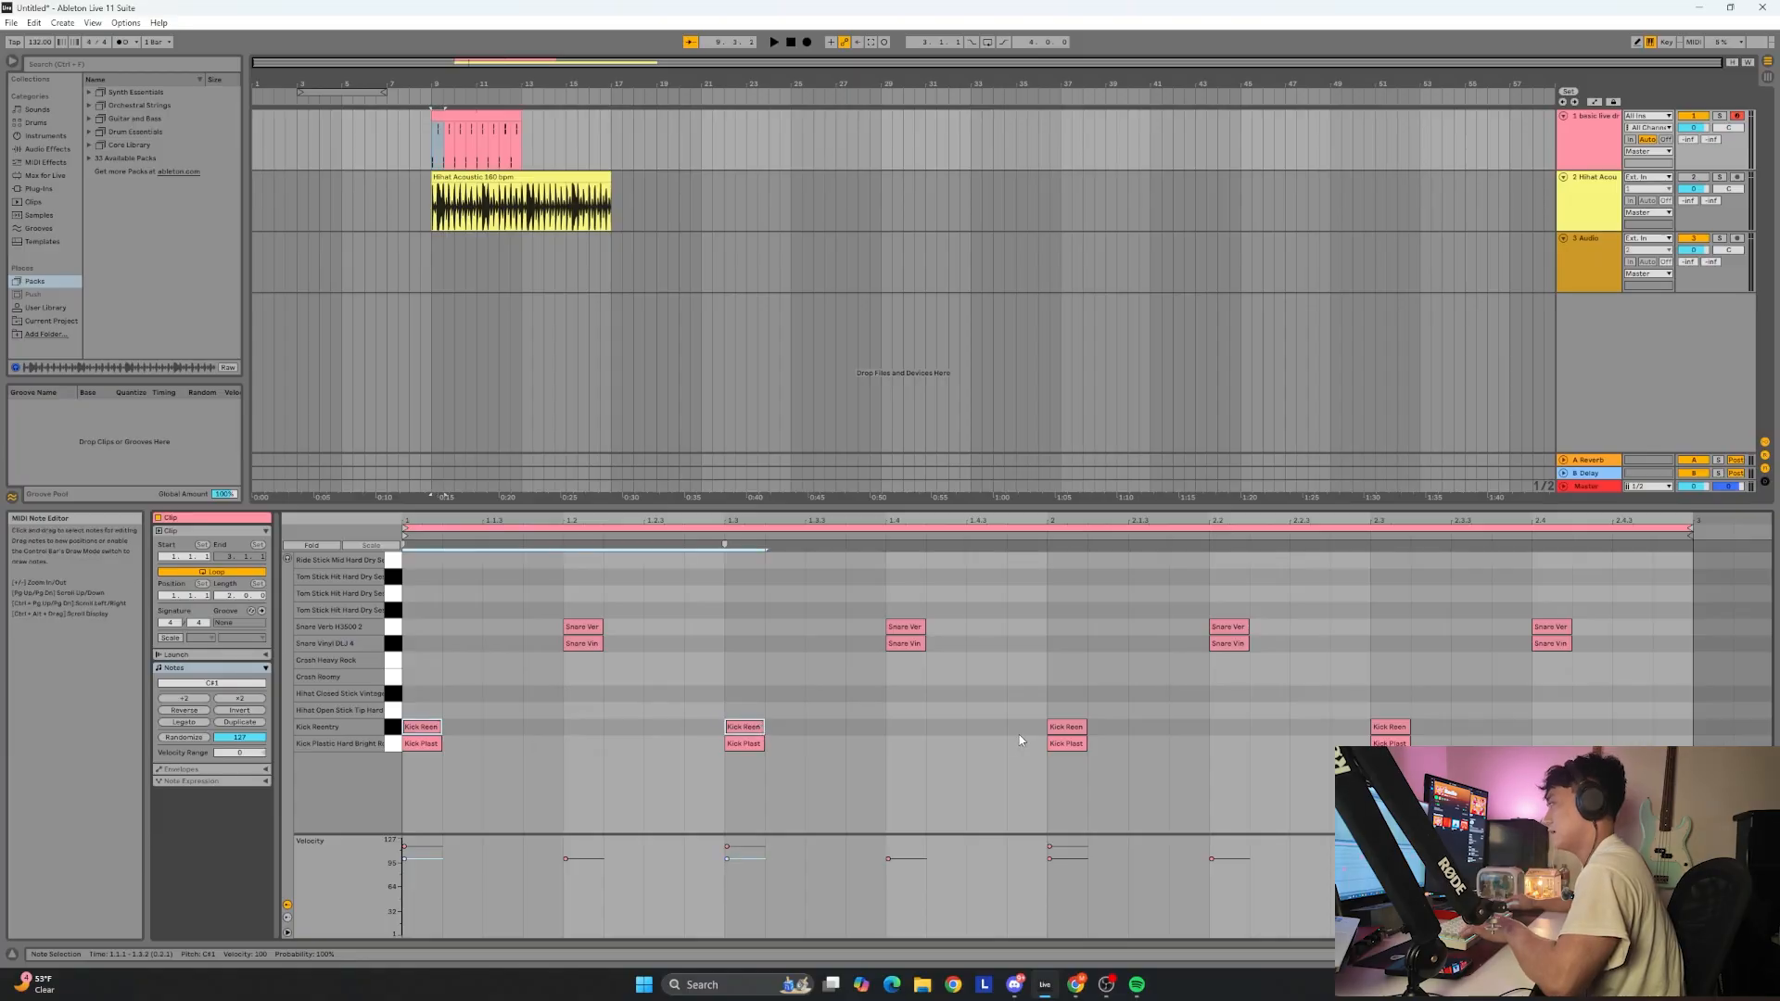
{"action": "left_click", "coordinate": [1080, 734], "text": "shift"}
{"action": "left_click", "coordinate": [1401, 730], "text": "shift"}
{"action": "left_click_drag", "start_coordinate": [1391, 859], "coordinate": [1391, 862]}
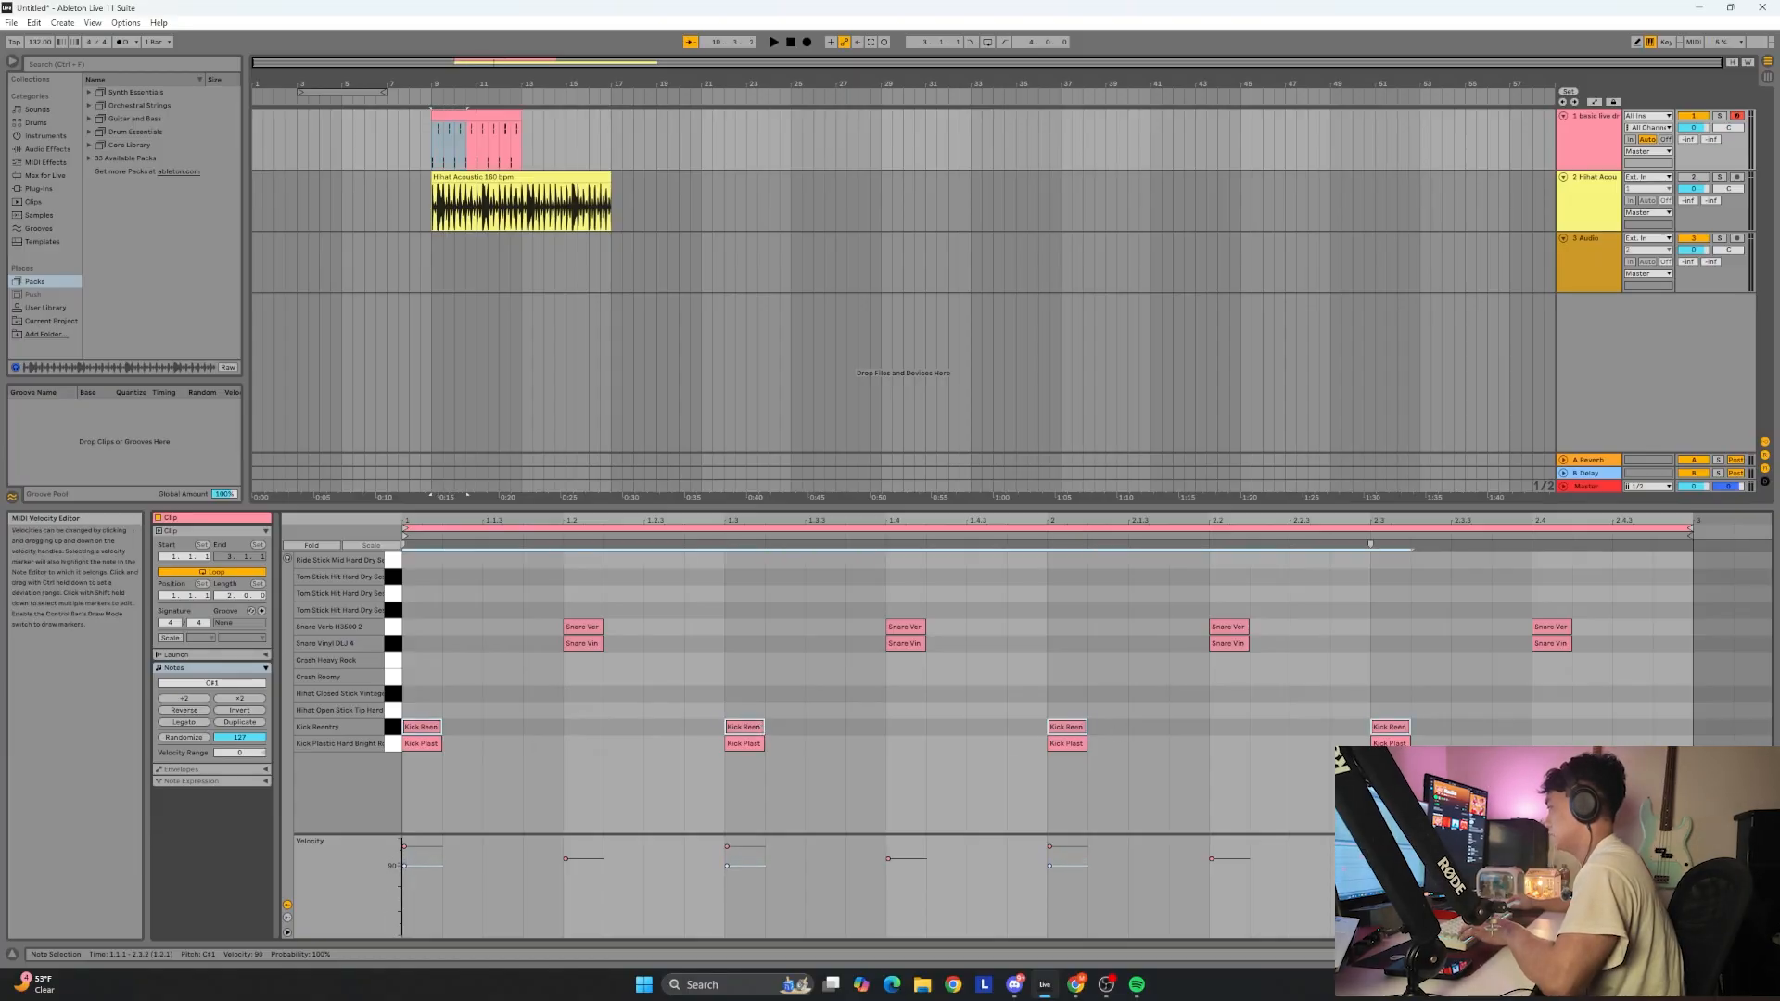
Lower the Snare Verb notes' velocity to about 88 and play back the drum pattern.
{"action": "left_click", "coordinate": [582, 627]}
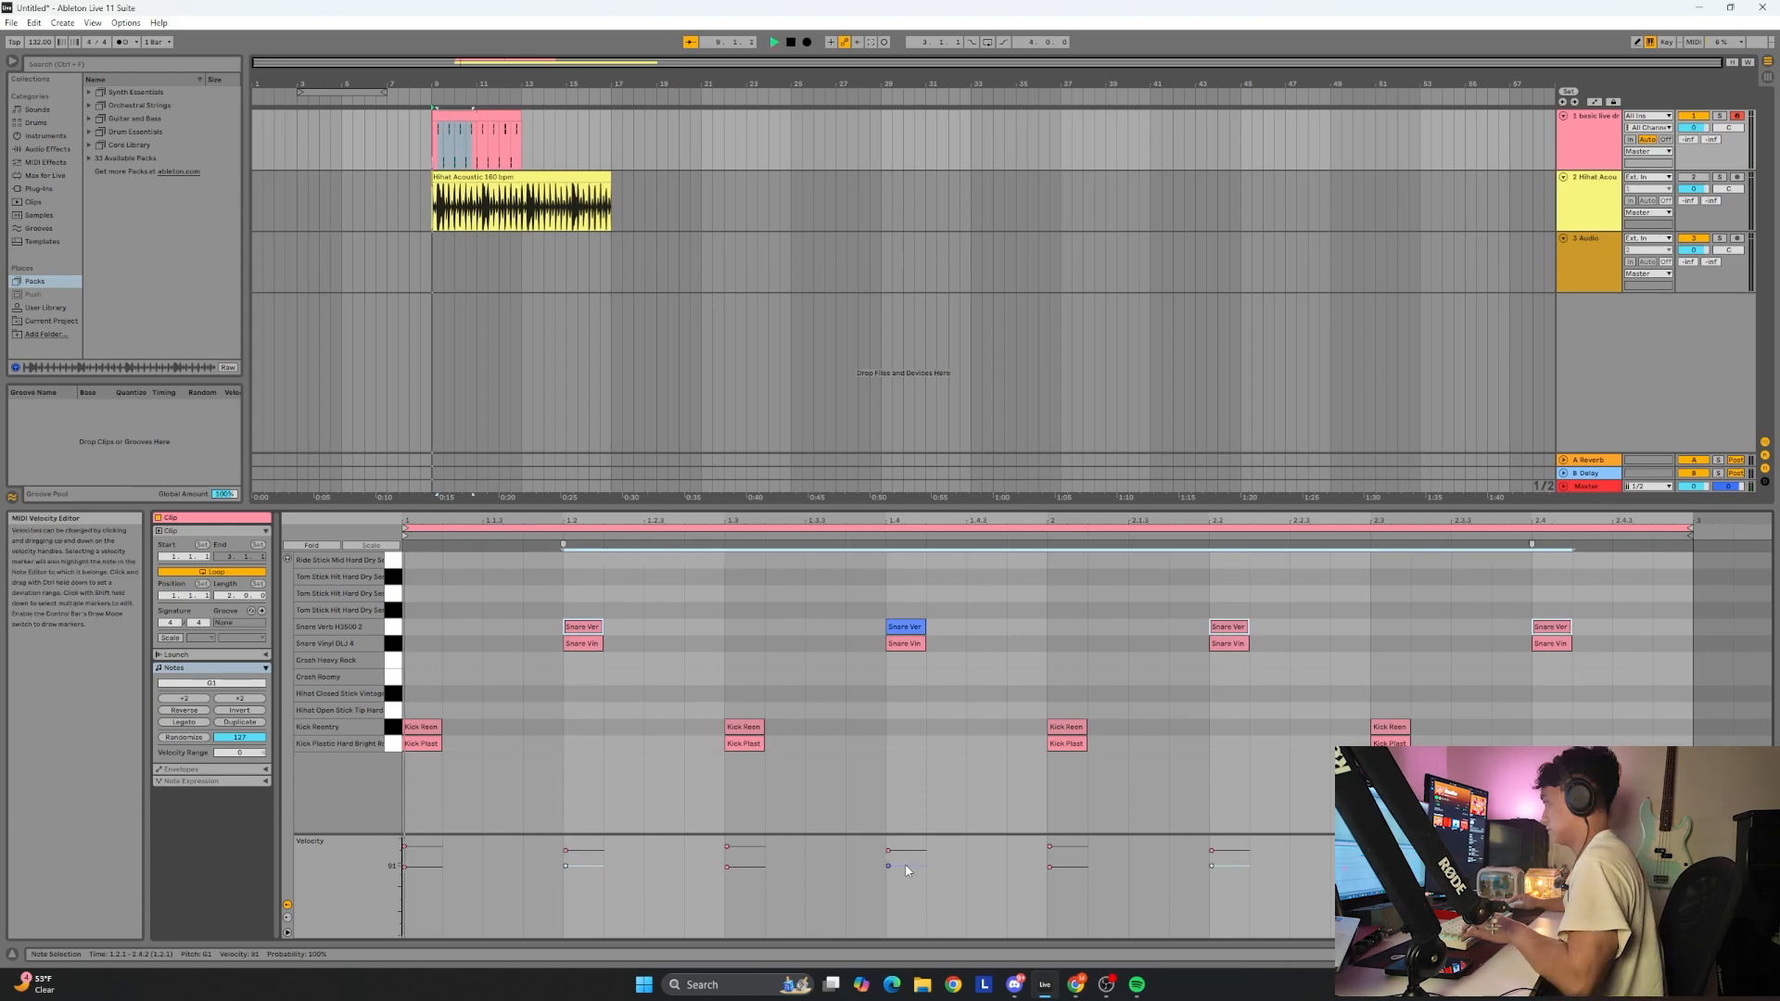
{"action": "key", "text": "space"}
{"action": "left_click_drag", "start_coordinate": [907, 867], "coordinate": [907, 869]}
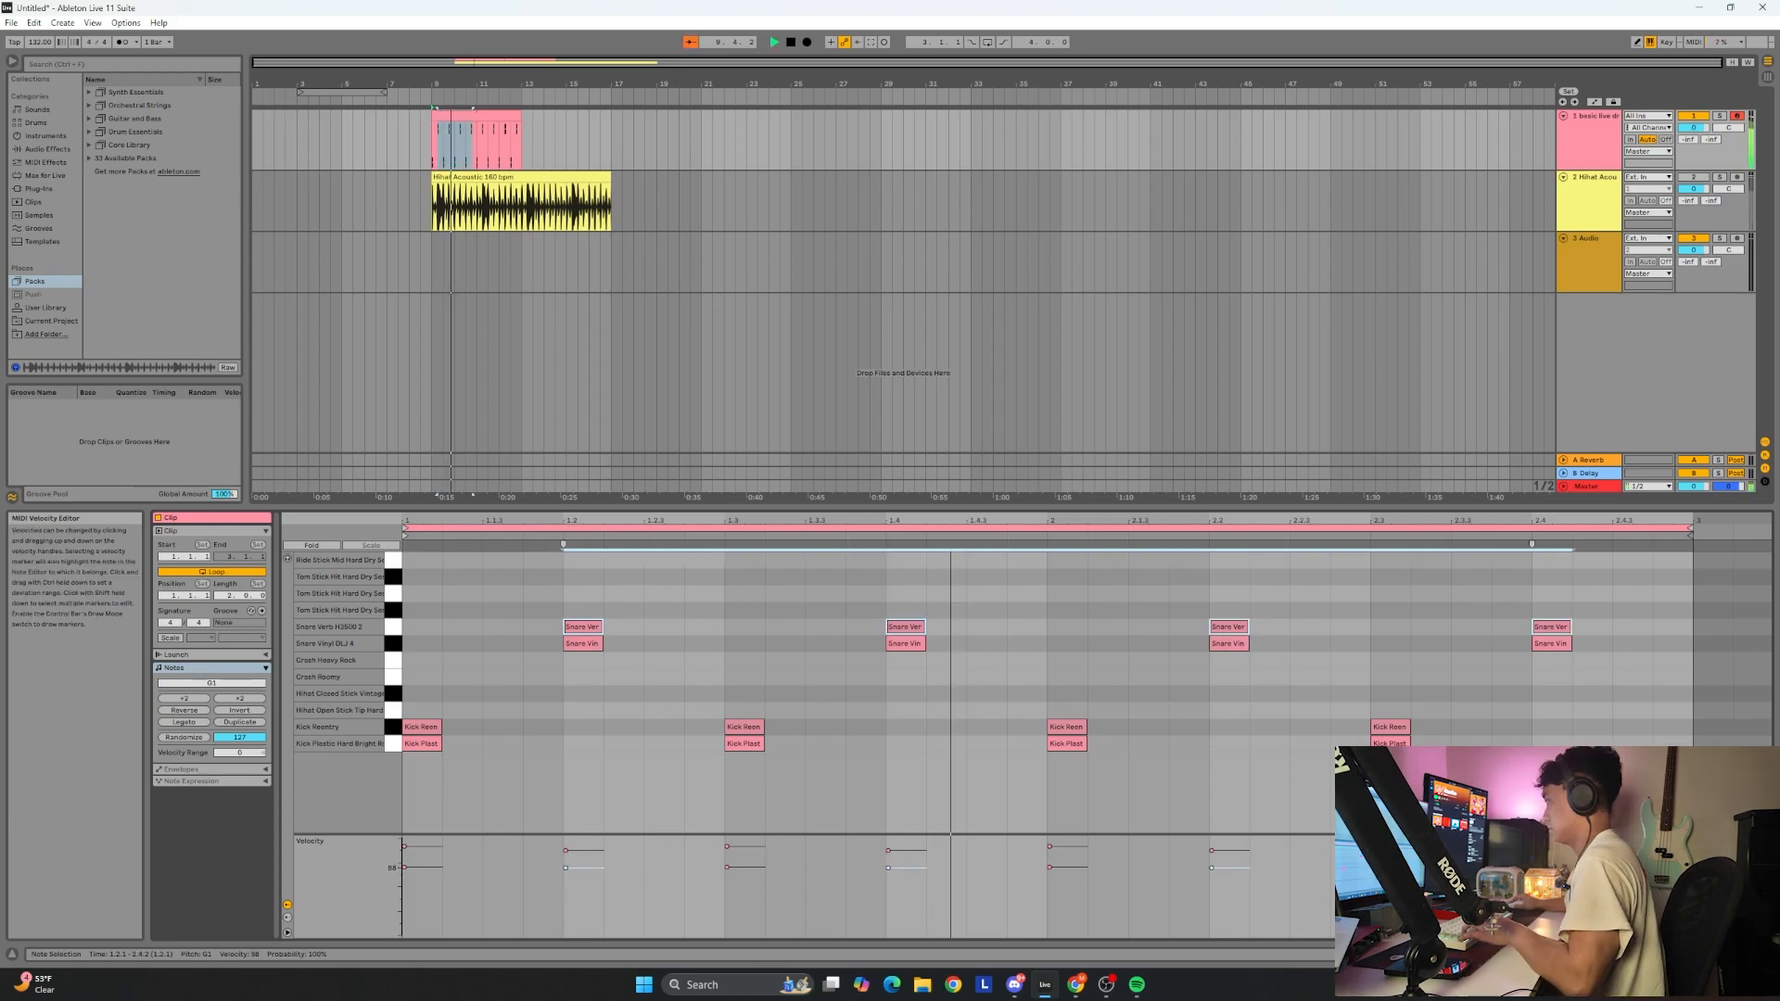
{"action": "left_click", "coordinate": [926, 853]}
{"action": "key", "text": "space"}
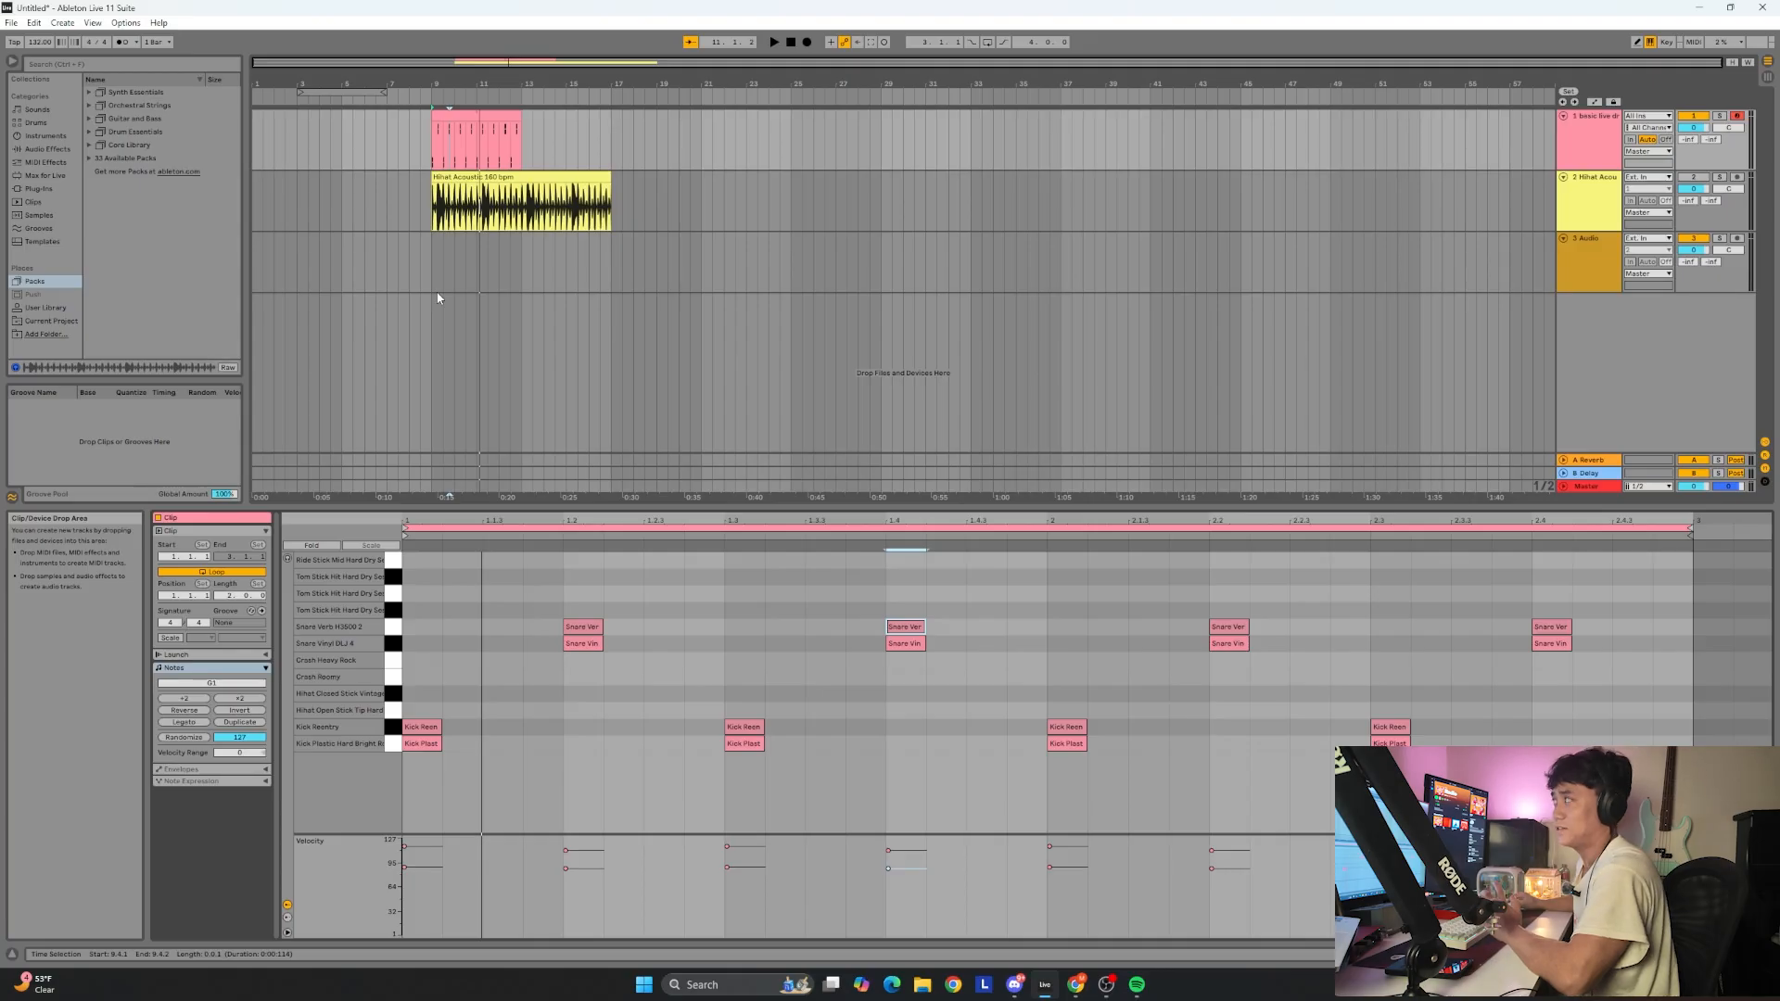
Audition the hi-hat loop with the drum track muted, trim its first two beats and align its start with bar 9.
{"action": "left_click", "coordinate": [464, 176]}
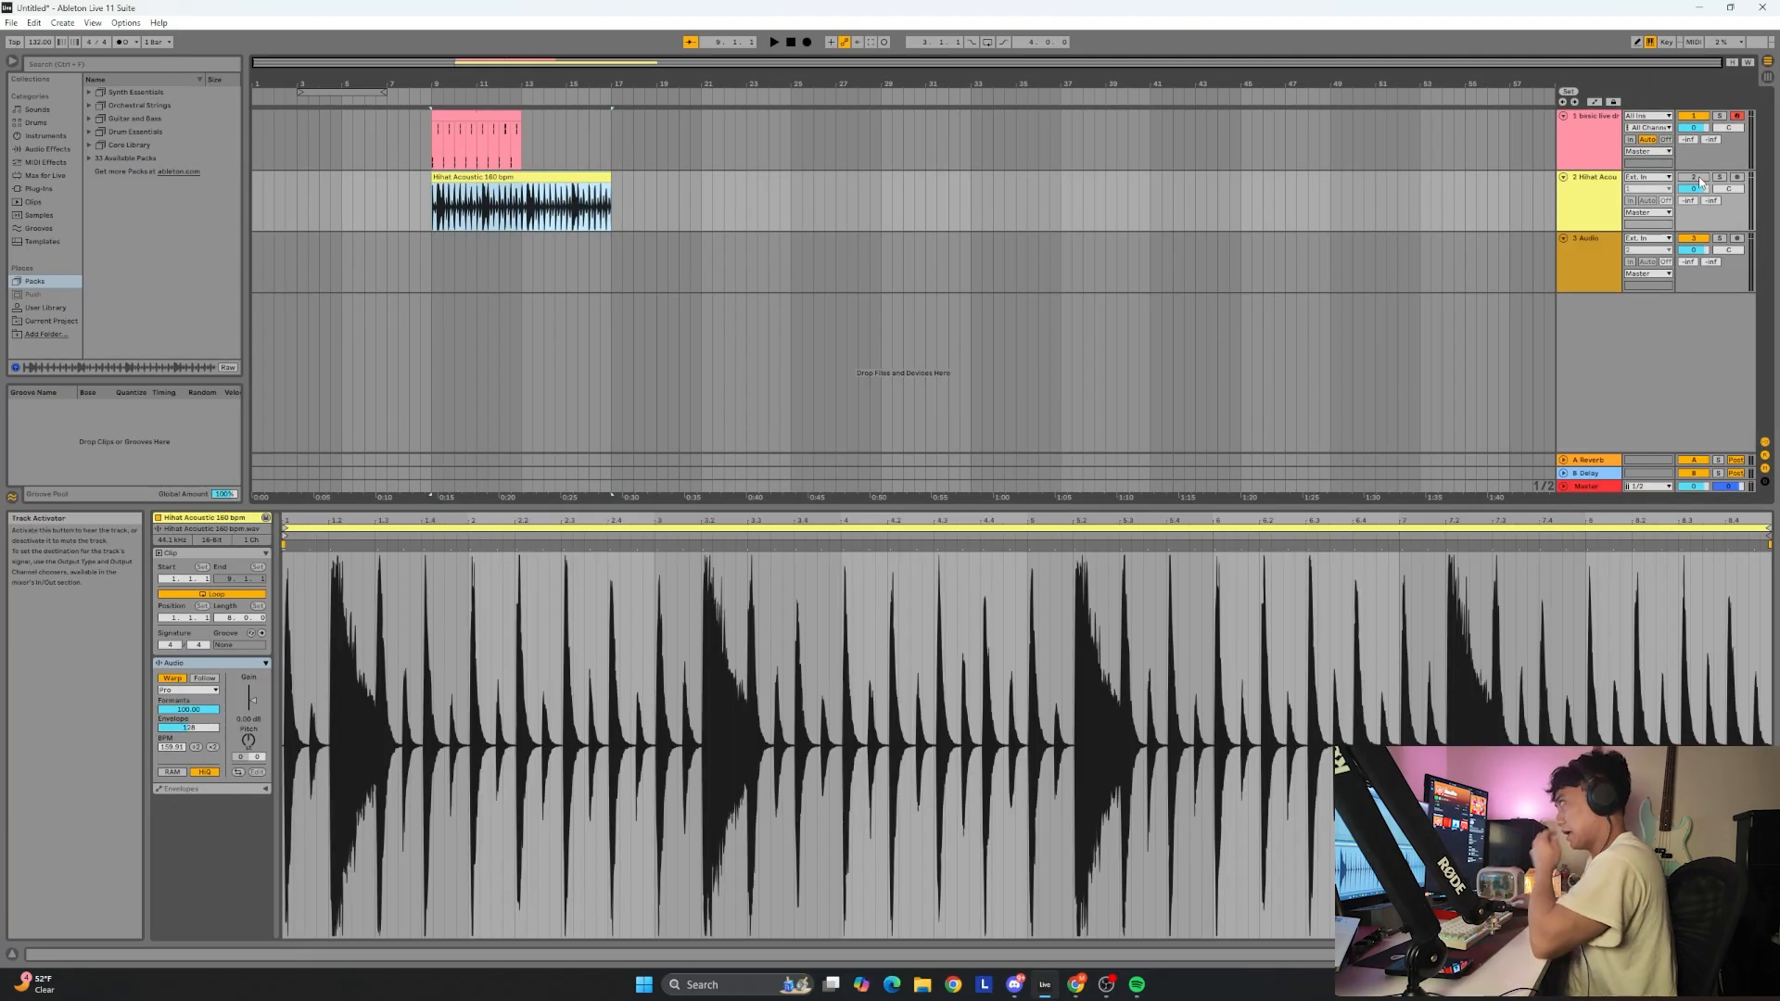
{"action": "key", "text": "space"}
{"action": "scroll", "coordinate": [415, 276], "scroll_direction": "up", "scroll_amount": 6}
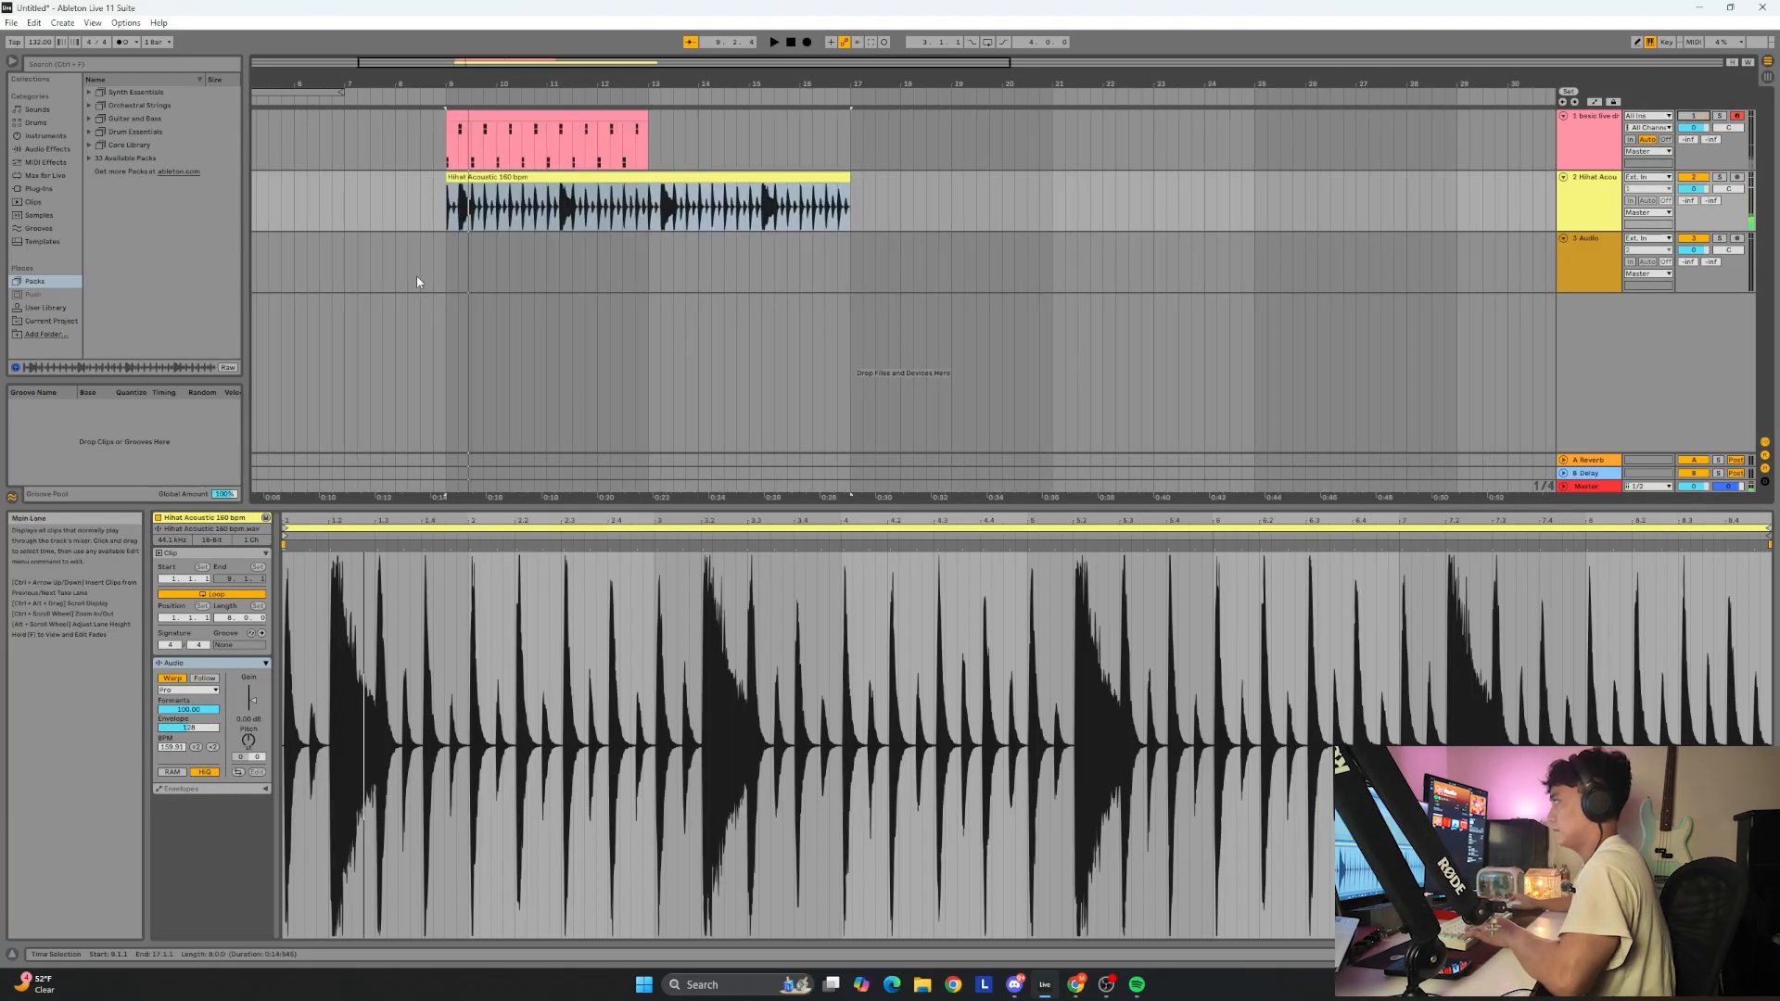
{"action": "left_click_drag", "start_coordinate": [504, 178], "coordinate": [696, 176]}
{"action": "left_click_drag", "start_coordinate": [808, 176], "coordinate": [666, 178]}
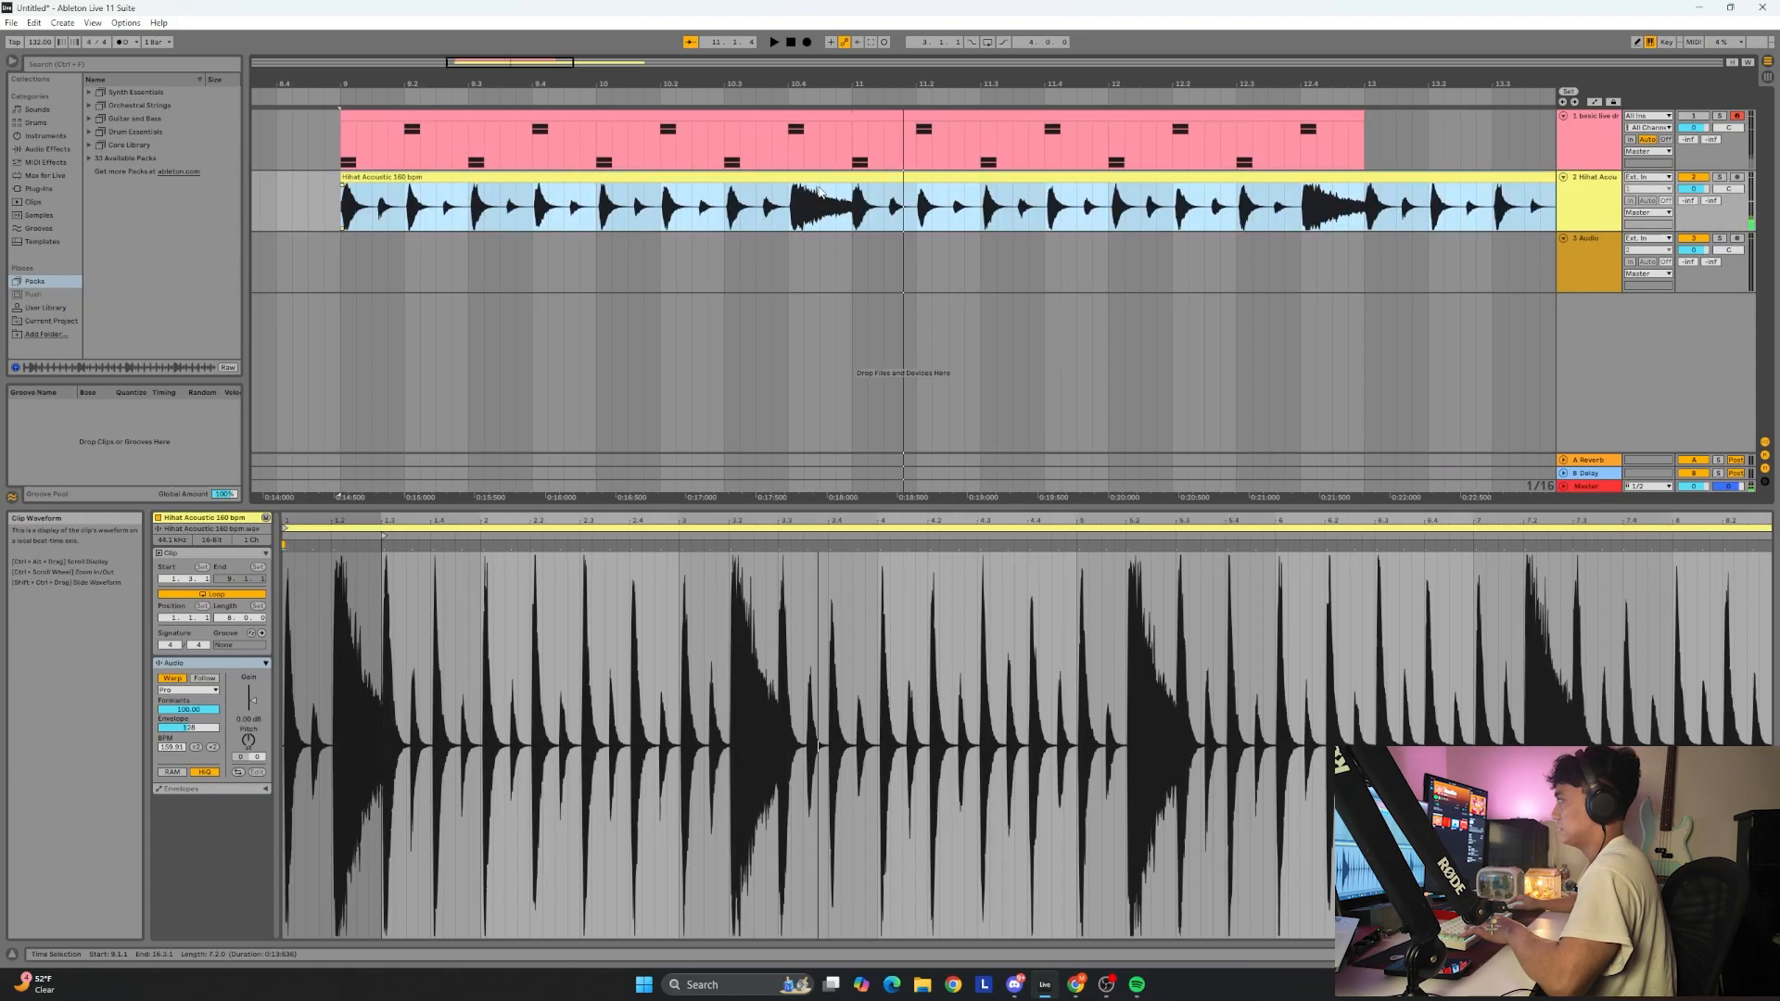
Split the hi-hat clip at 10.4 before the crash hit and move the later part half a beat later.
{"action": "left_click_drag", "start_coordinate": [823, 176], "coordinate": [855, 177]}
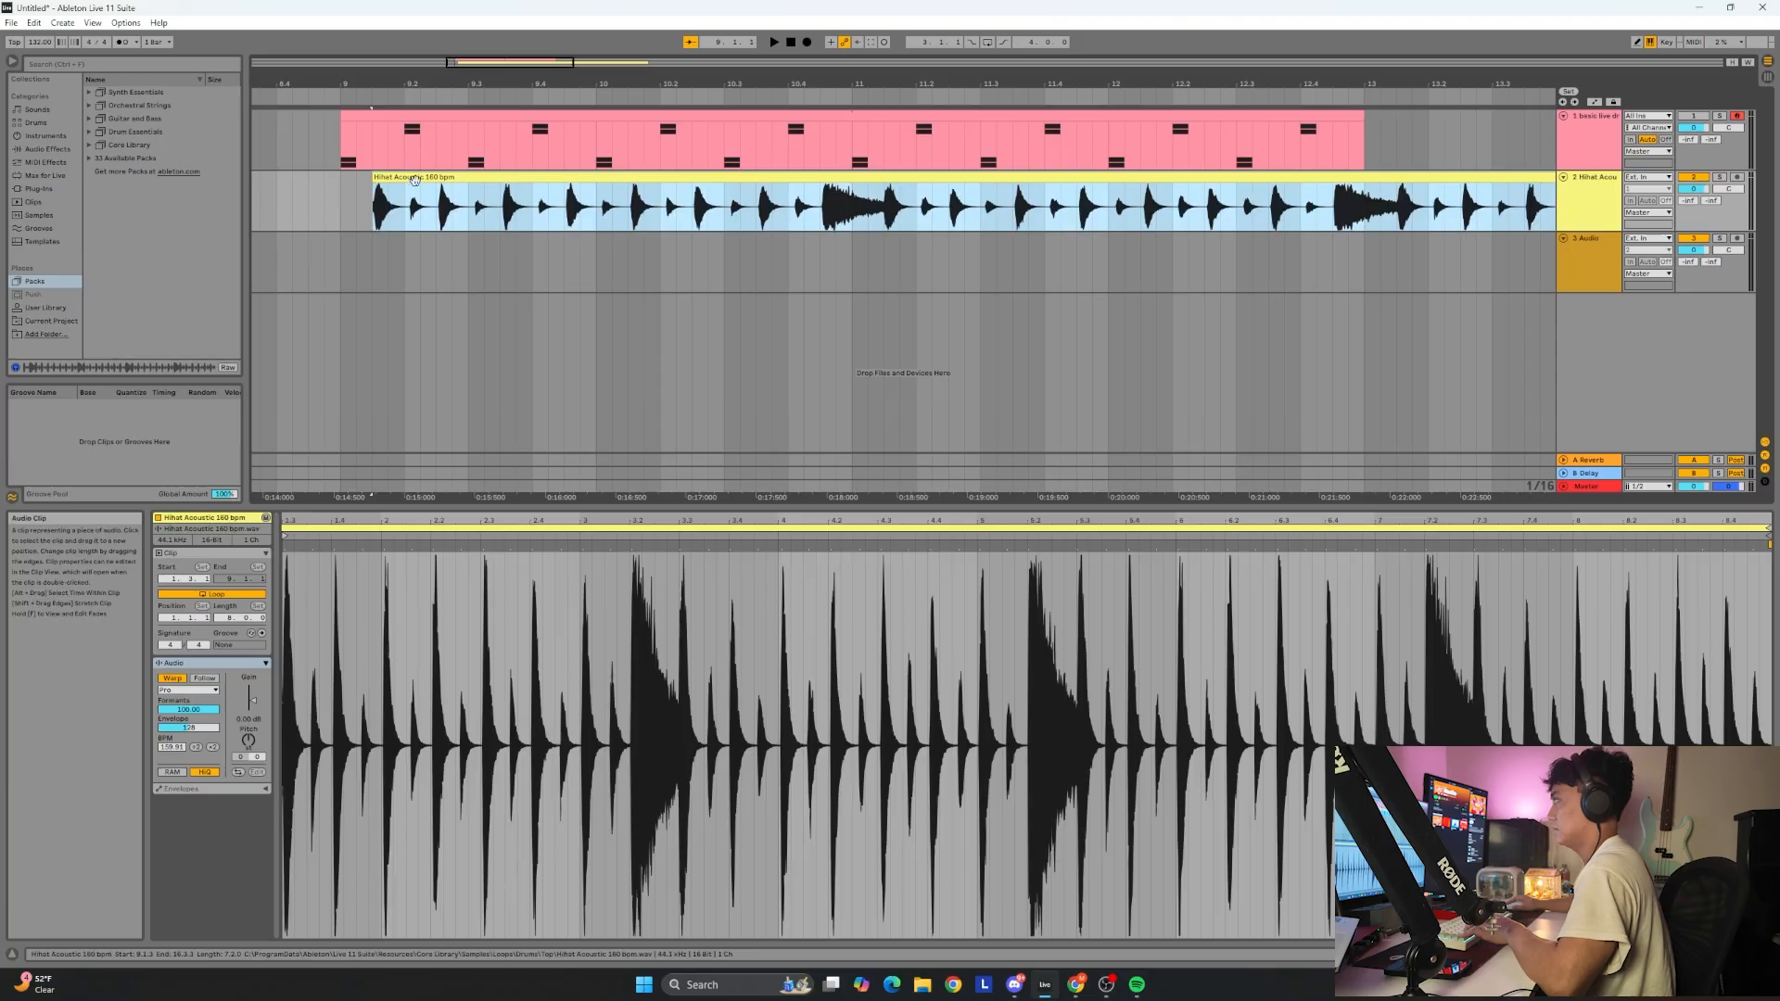
{"action": "key", "text": "ctrl+z"}
{"action": "left_click", "coordinate": [786, 211]}
{"action": "right_click", "coordinate": [785, 211]}
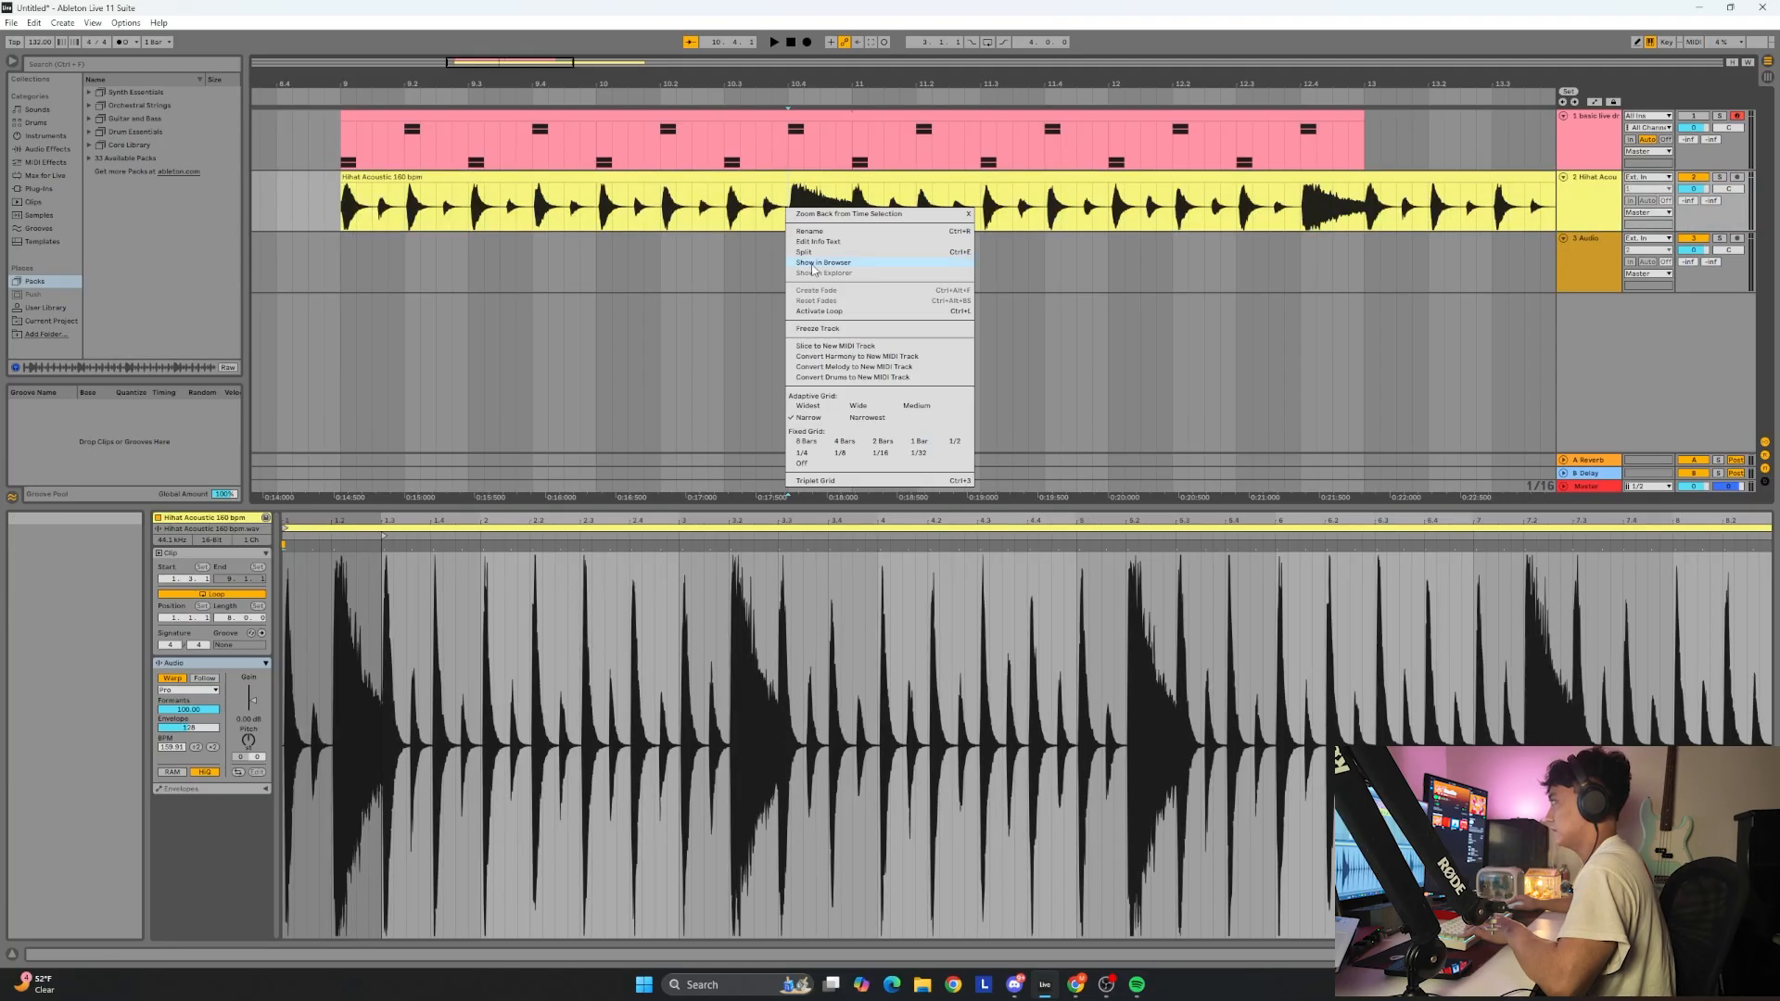
{"action": "left_click", "coordinate": [818, 262]}
{"action": "left_click_drag", "start_coordinate": [849, 177], "coordinate": [884, 190]}
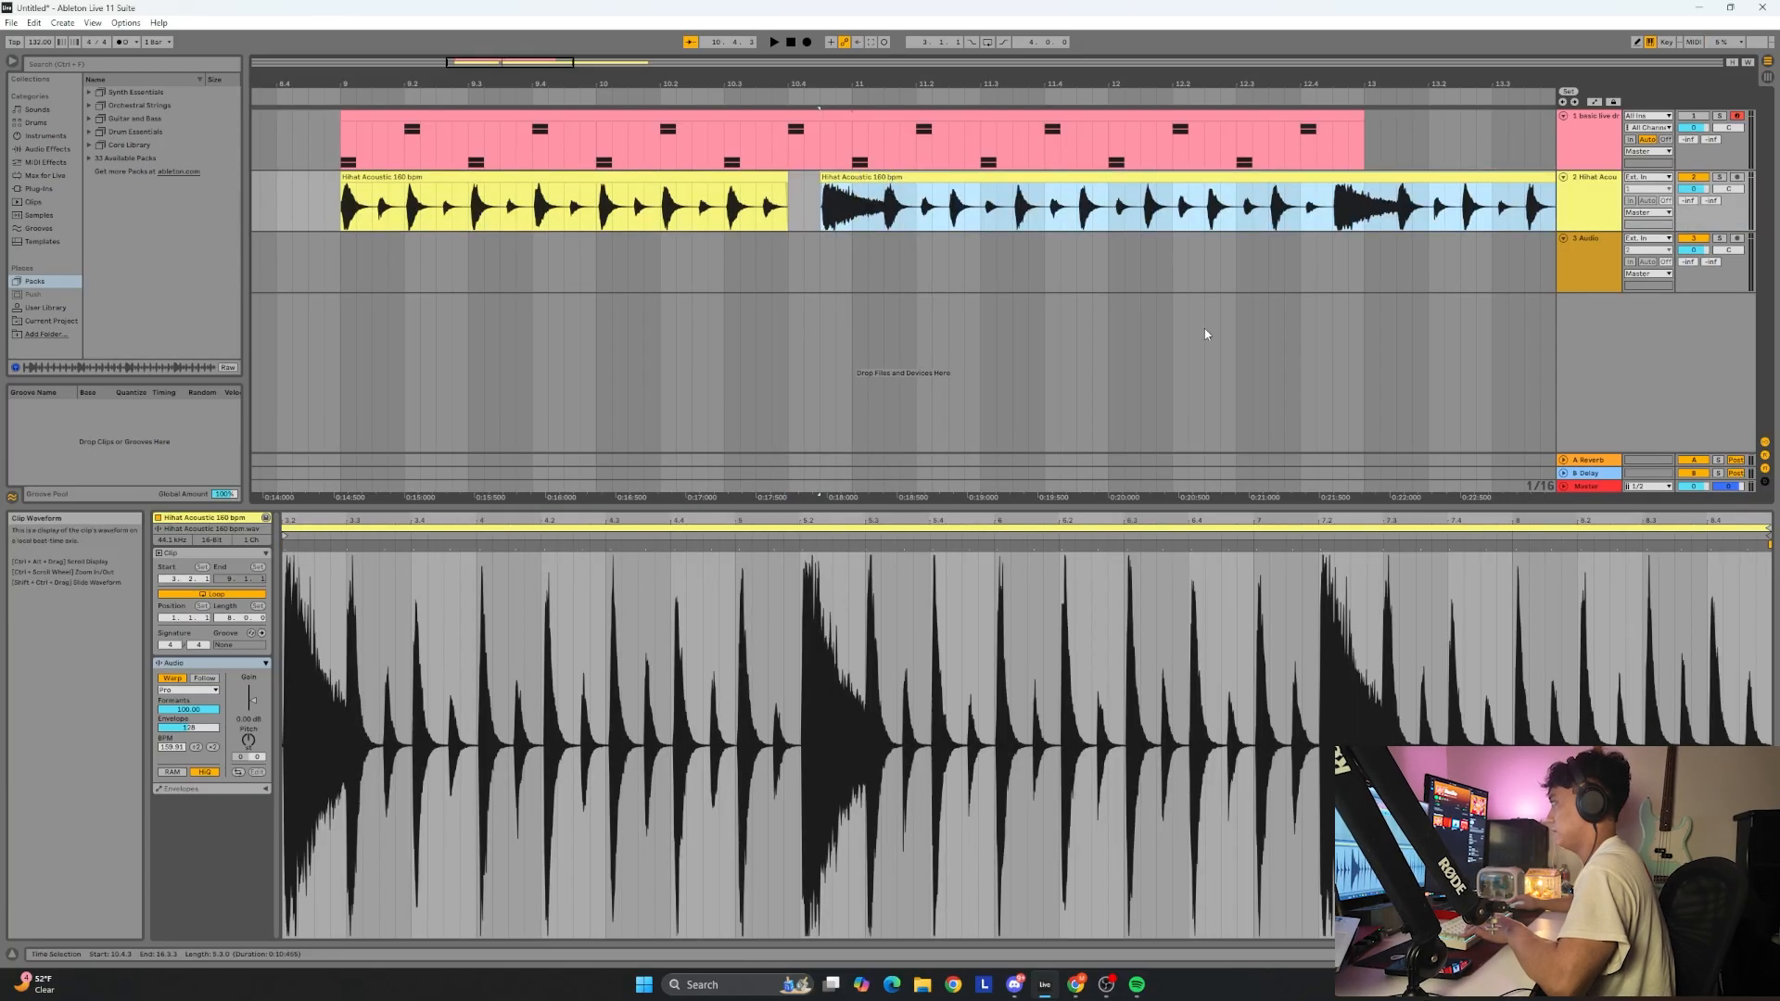
{"action": "left_click", "coordinate": [884, 189]}
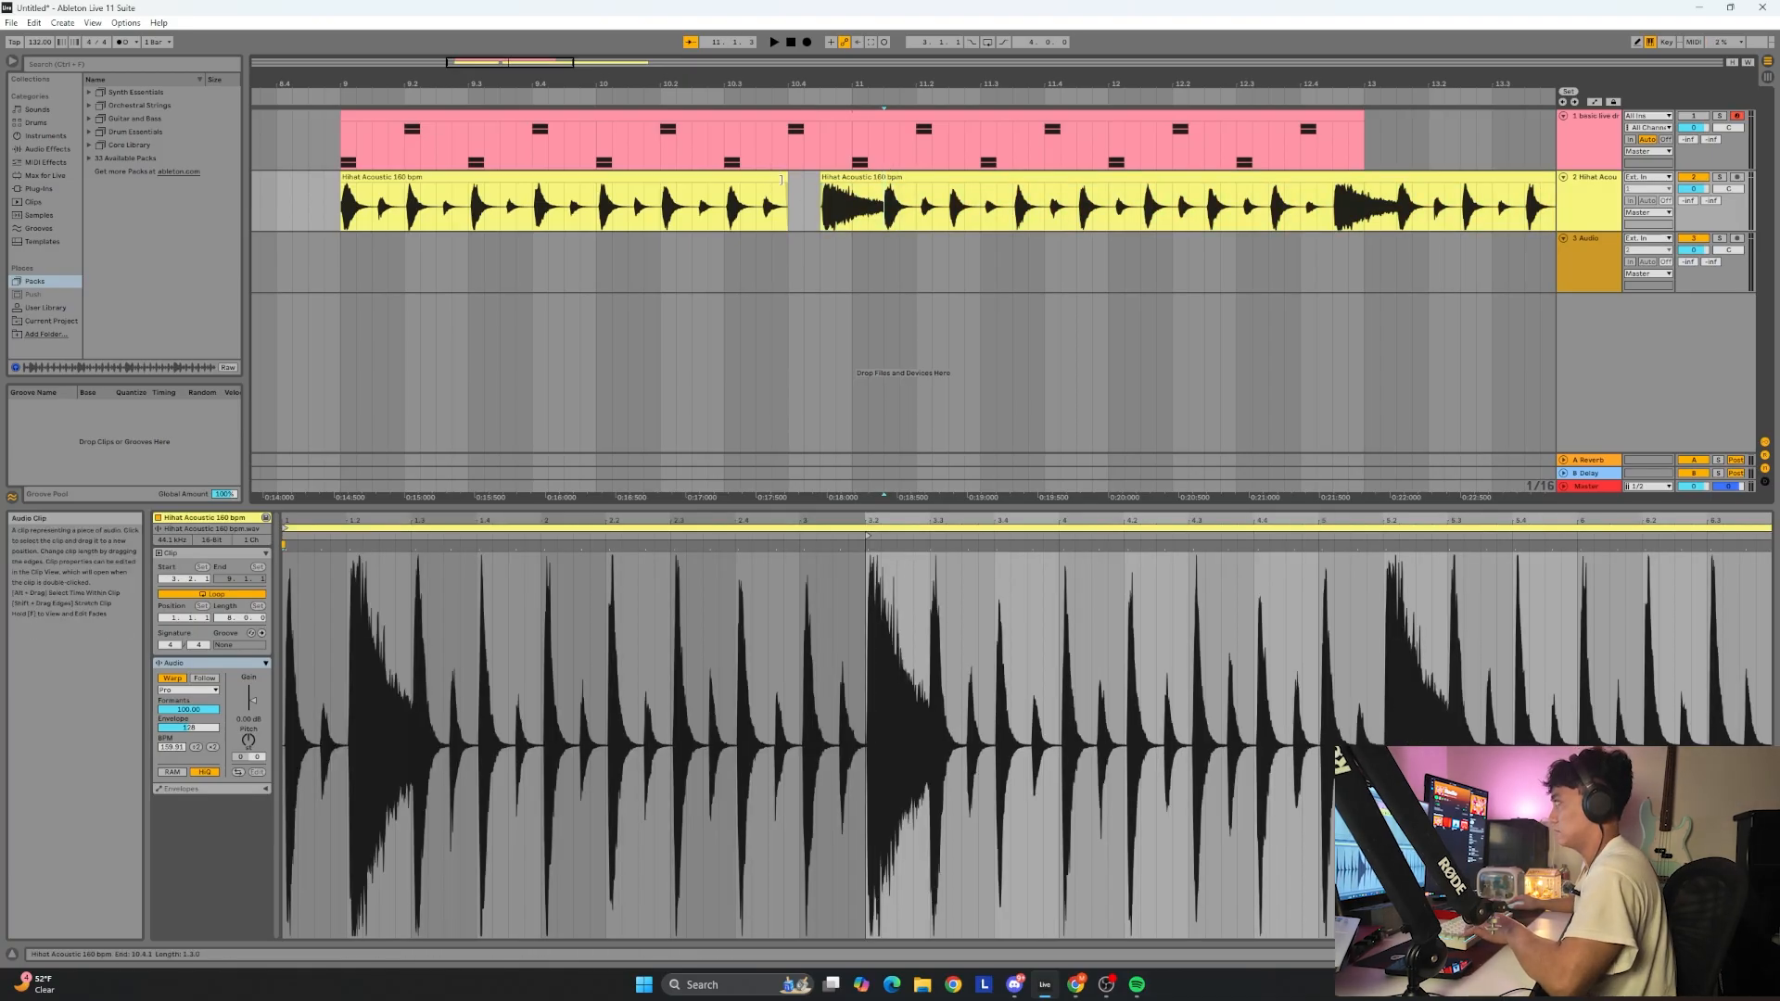
Shorten the first hi-hat clip to end at 10.3 and extend its start a sixteenth before bar 9.
{"action": "left_click", "coordinate": [781, 181]}
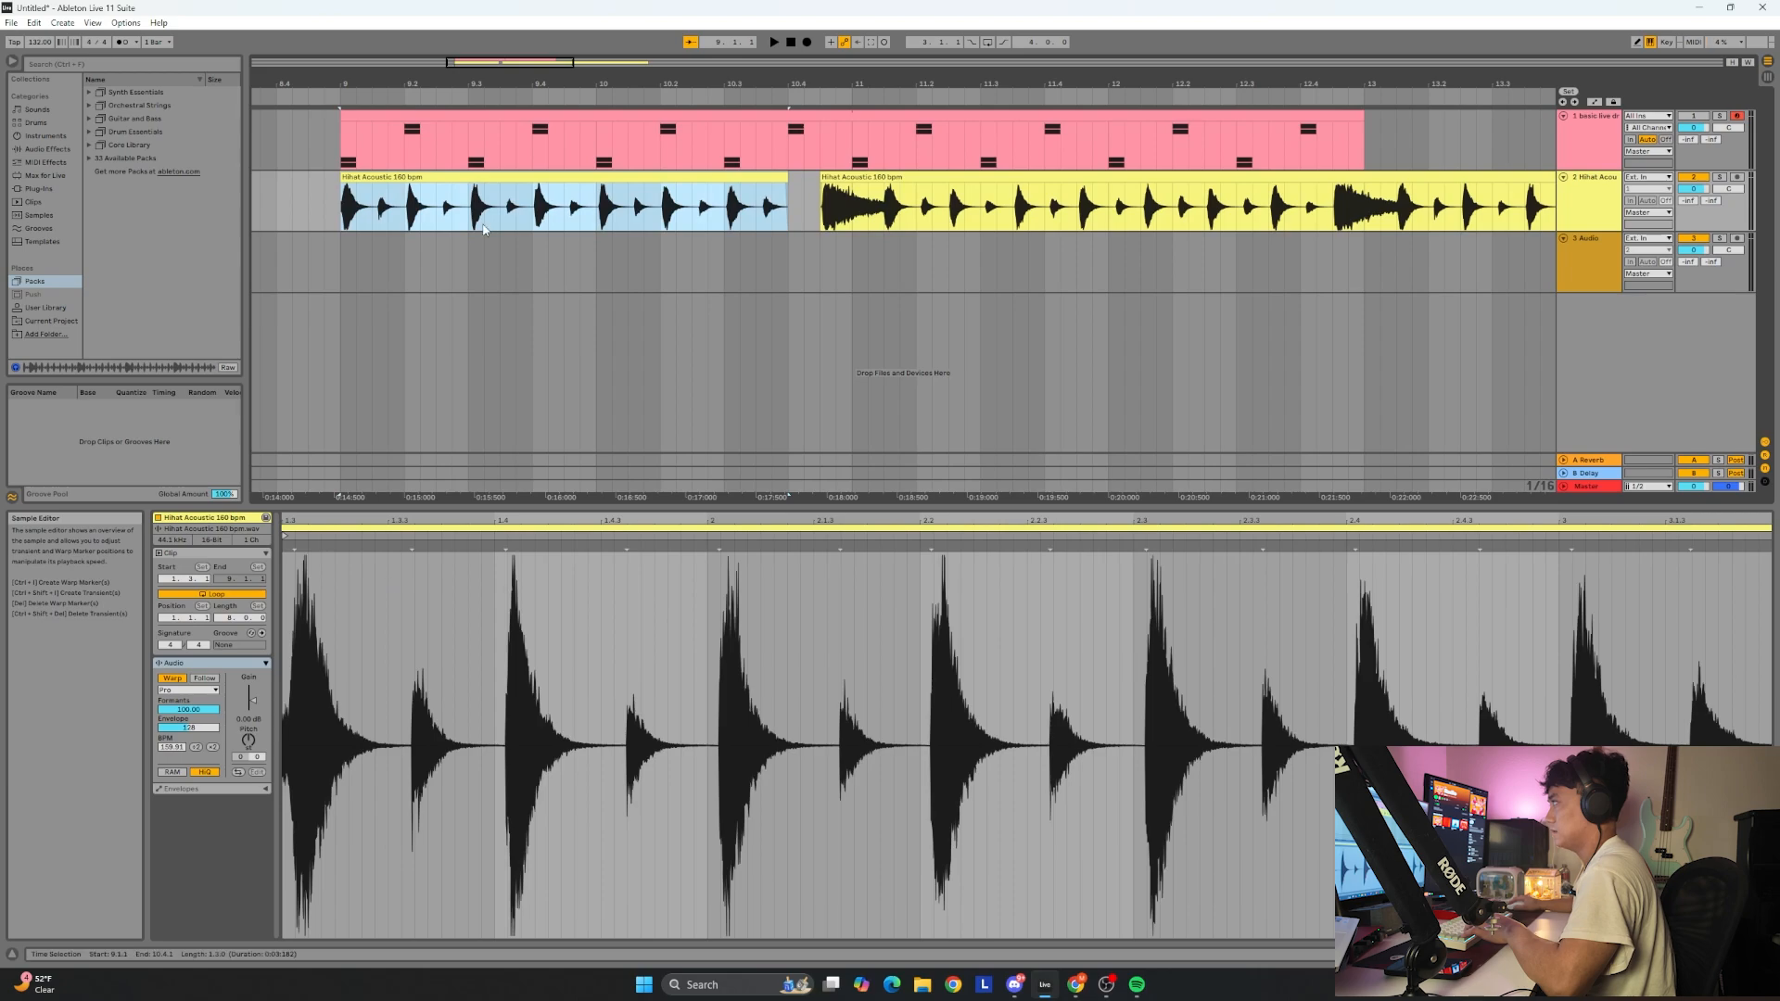
{"action": "key", "text": "ctrl+z"}
{"action": "key", "text": "ctrl+z"}
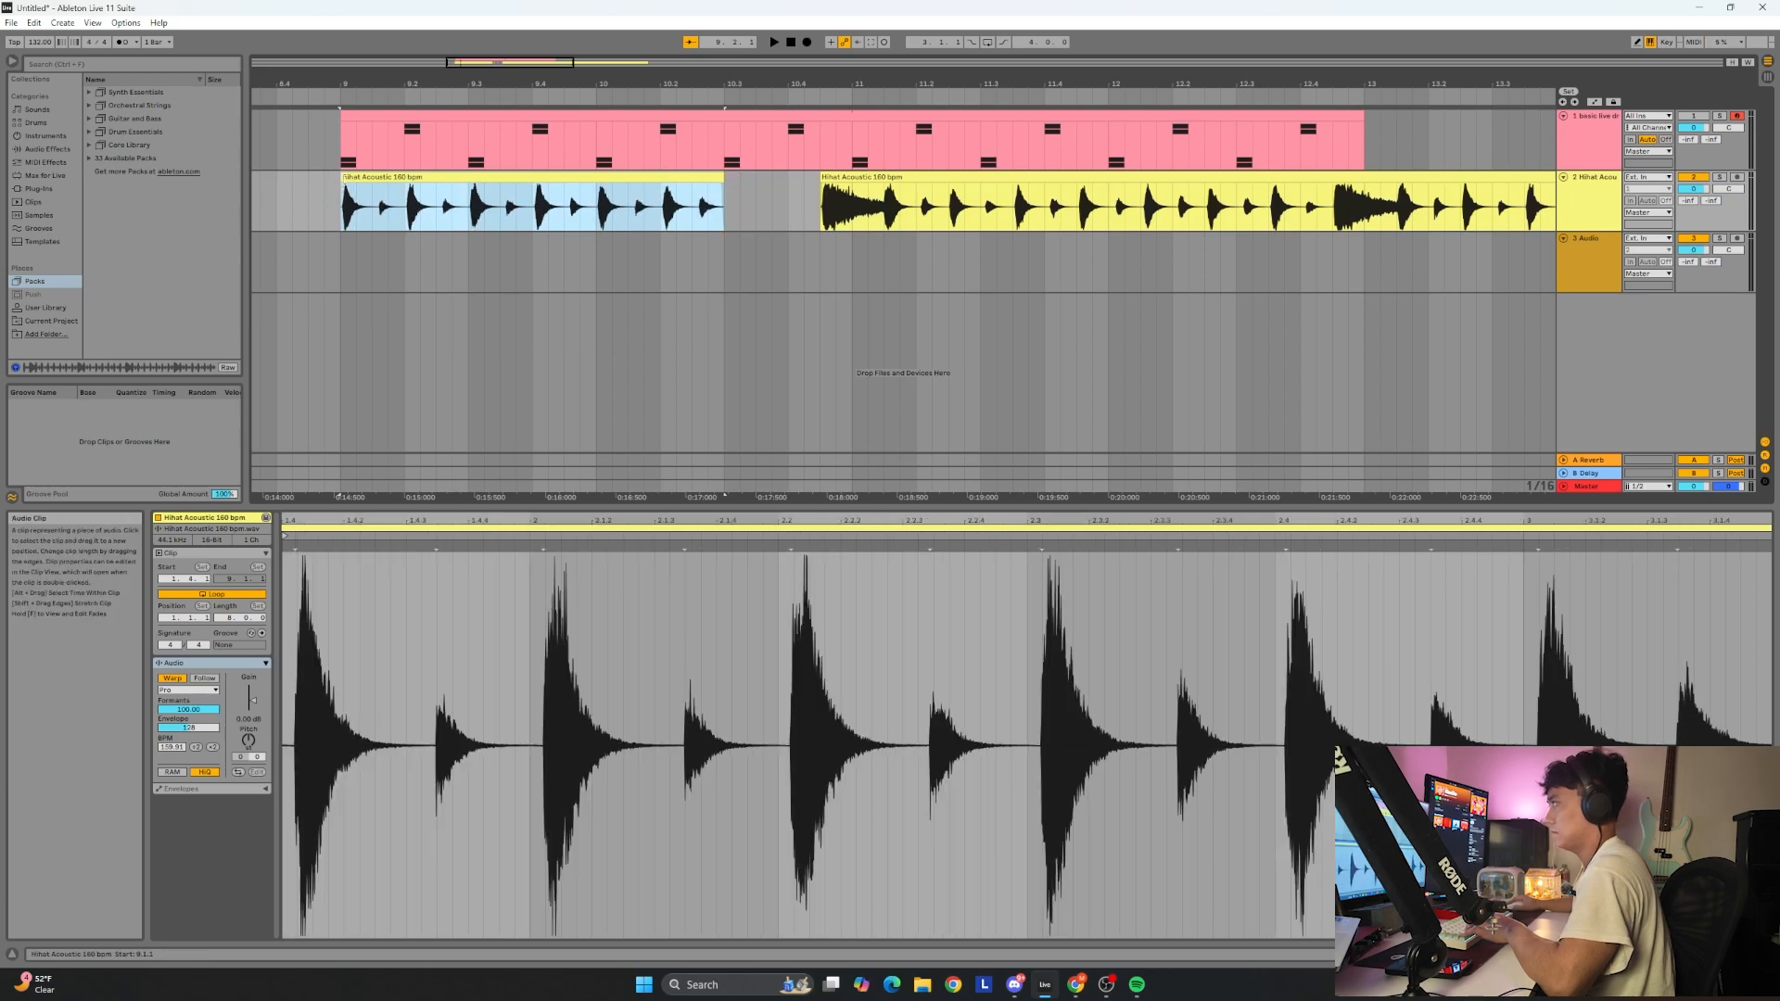
{"action": "left_click_drag", "start_coordinate": [342, 183], "coordinate": [325, 183]}
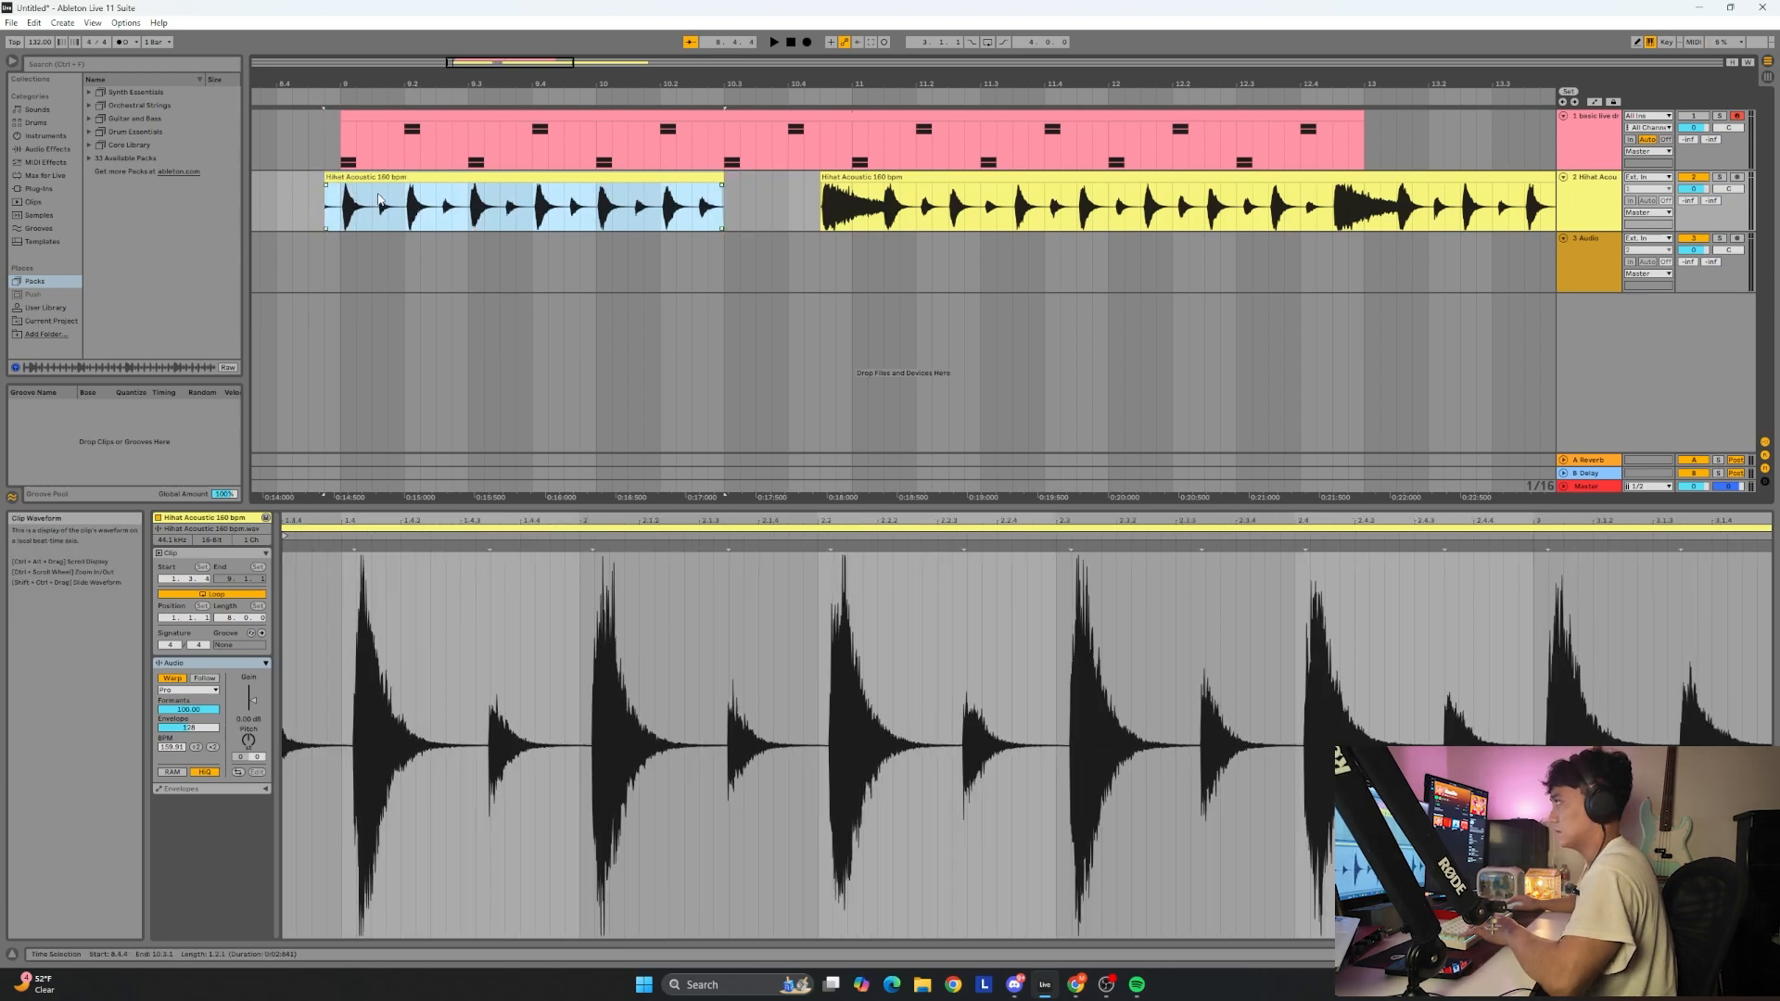
Split the first hi-hat clip at 10.1.3 and paste hi-hat slices from 10.2.3 to fill the gap before the crash hit.
{"action": "left_click", "coordinate": [657, 212]}
{"action": "left_click", "coordinate": [631, 220]}
{"action": "key", "text": "ctrl+e"}
{"action": "left_click", "coordinate": [662, 179]}
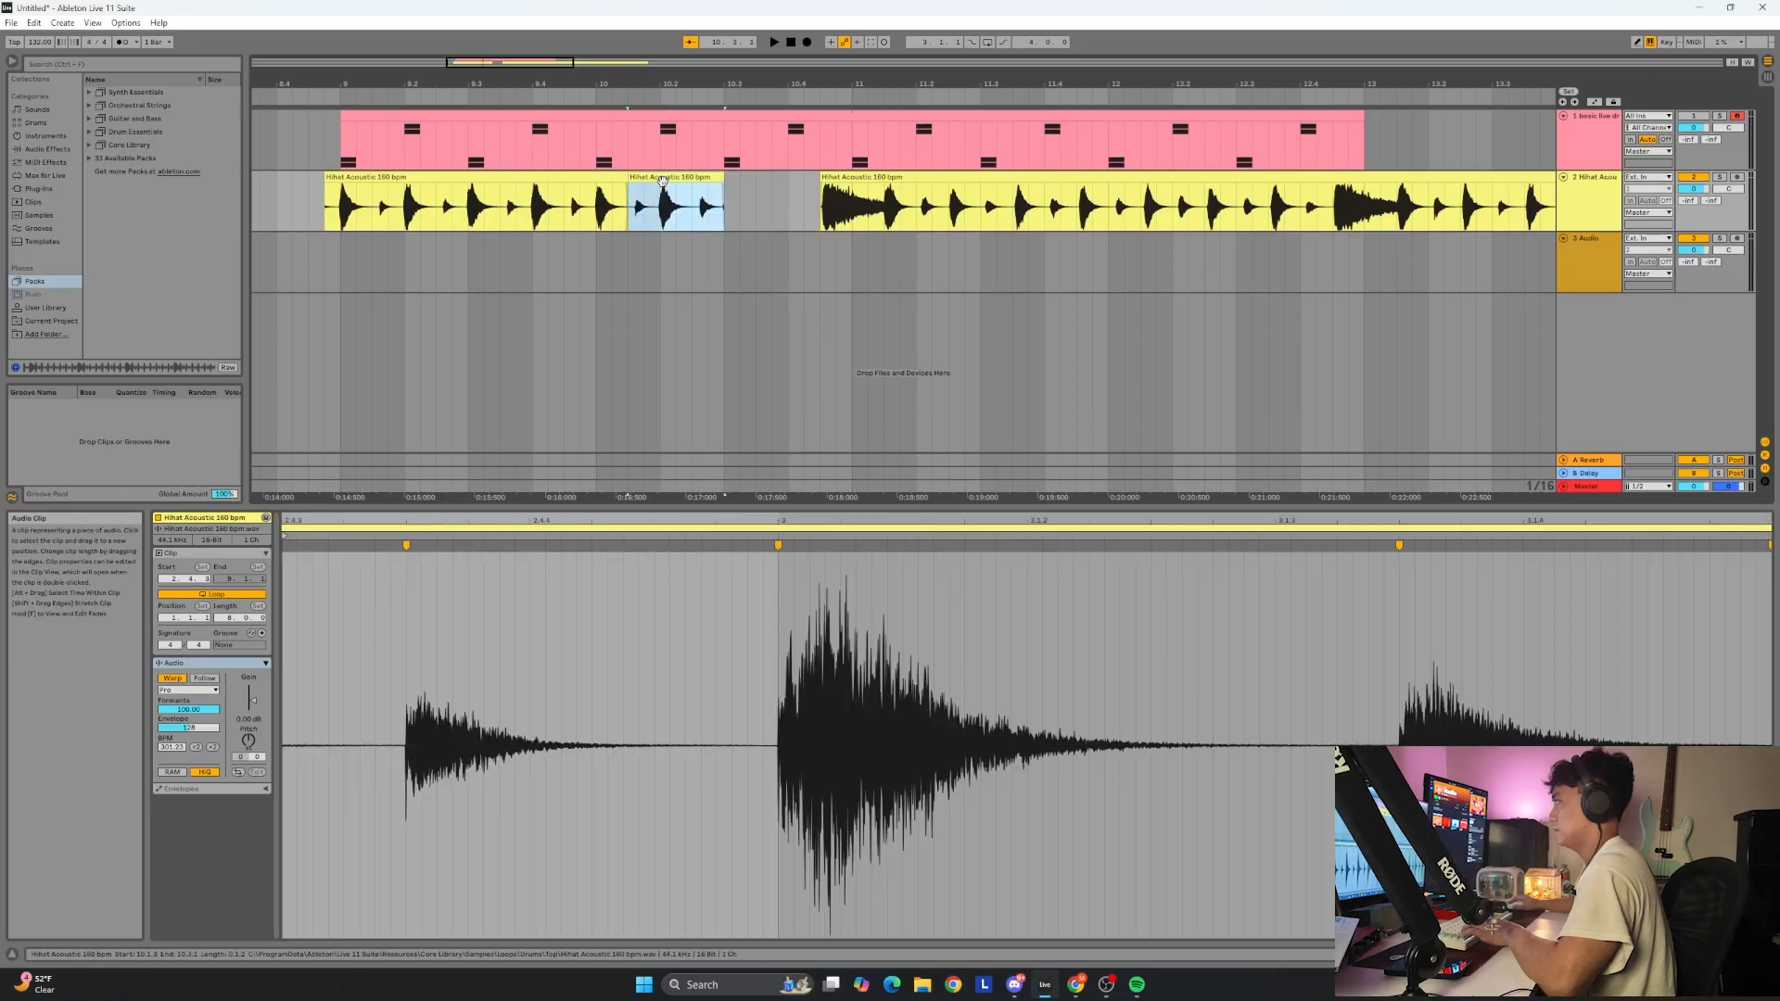
{"action": "left_click", "coordinate": [694, 220]}
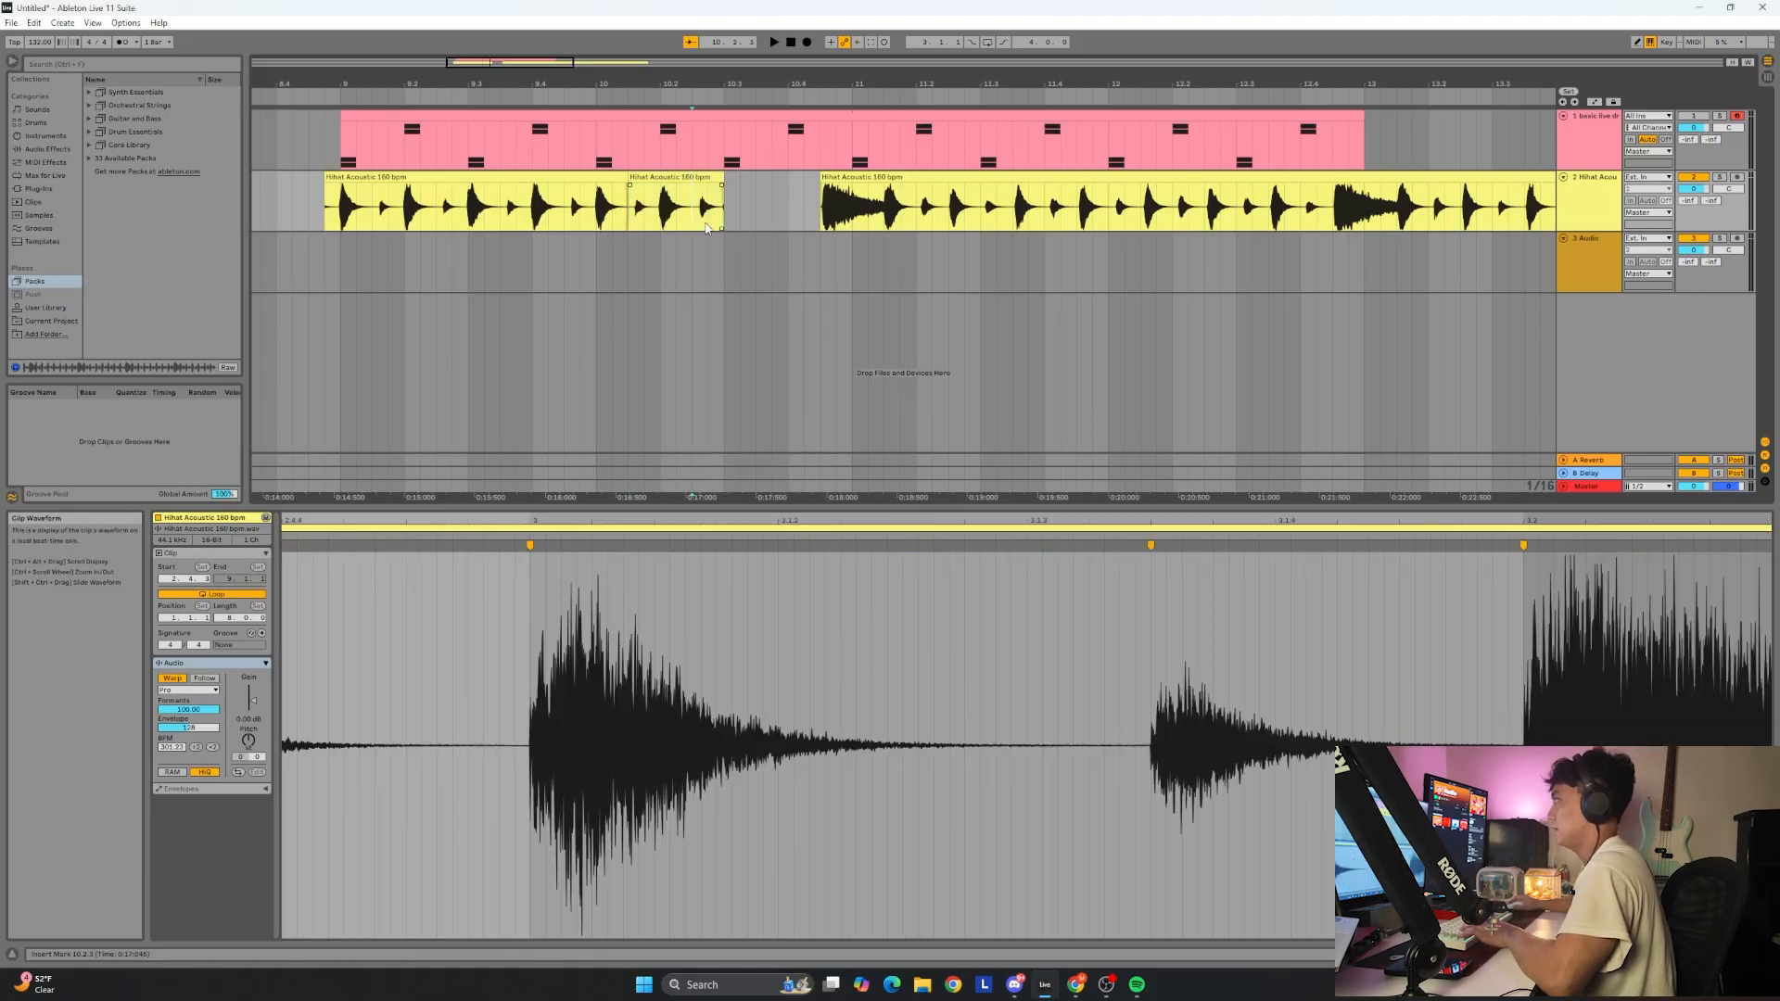
{"action": "key", "text": "ctrl+v"}
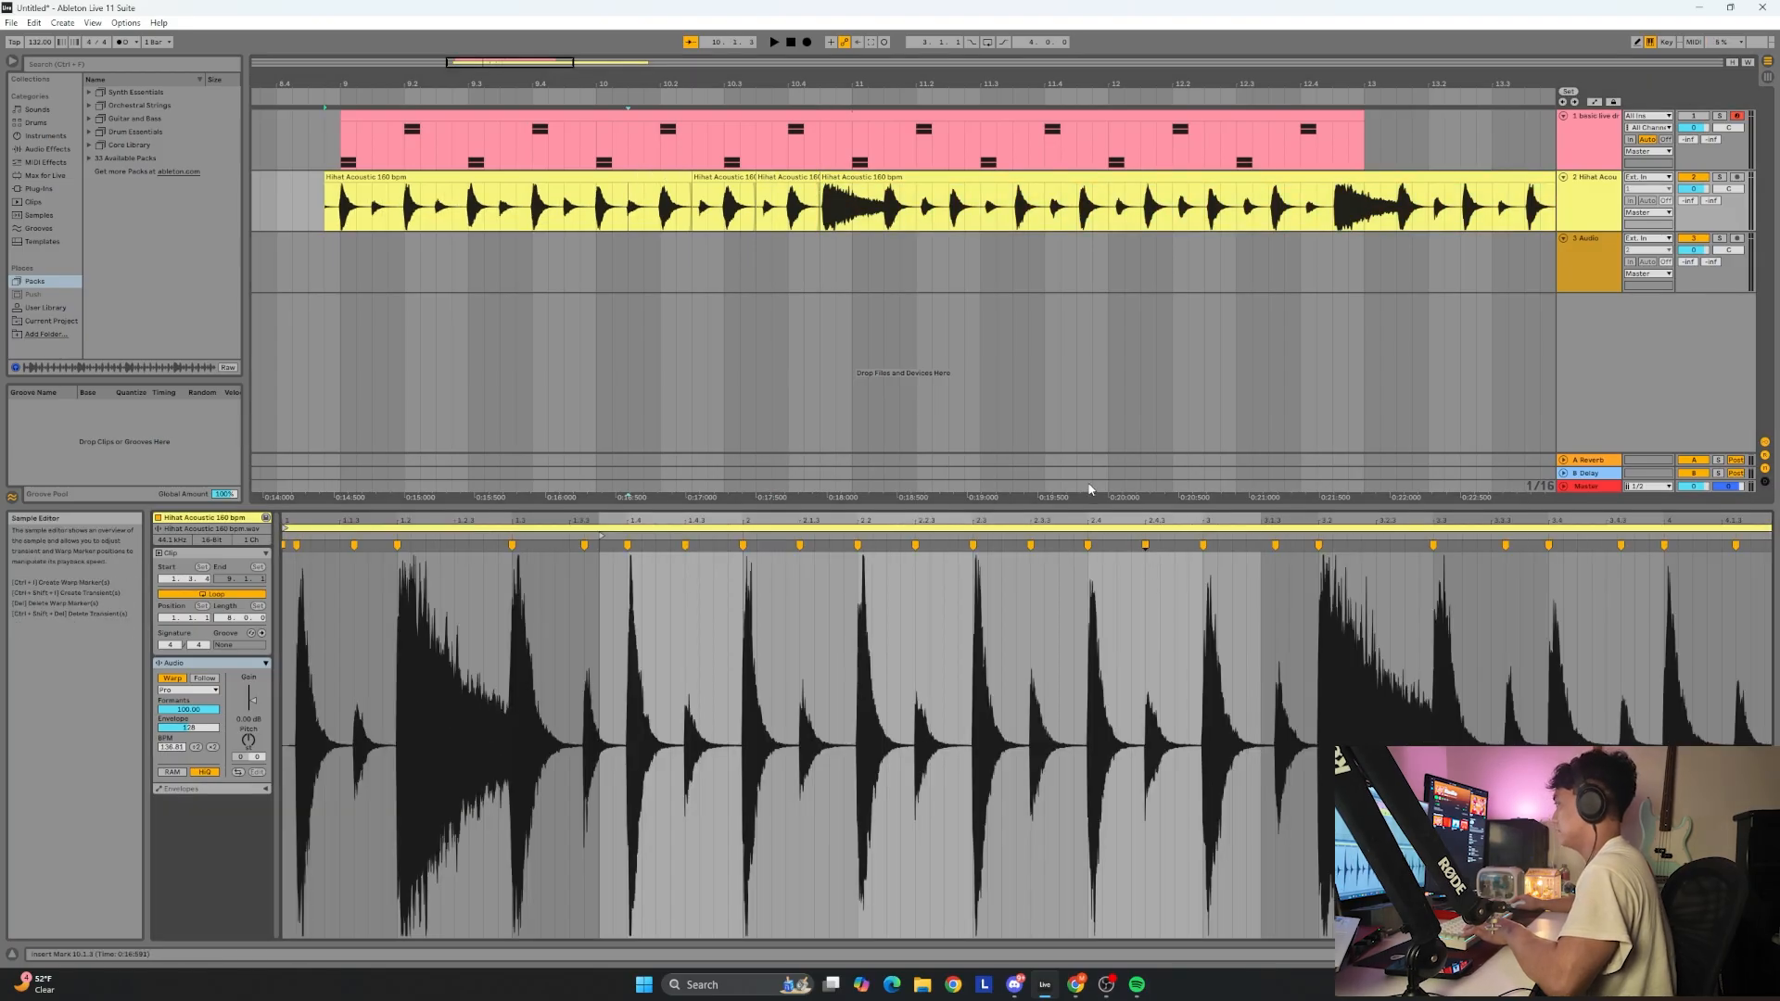
Play back the patched hi-hat part and split the clip containing the crash hit at 11.2.
{"action": "left_click", "coordinate": [716, 181]}
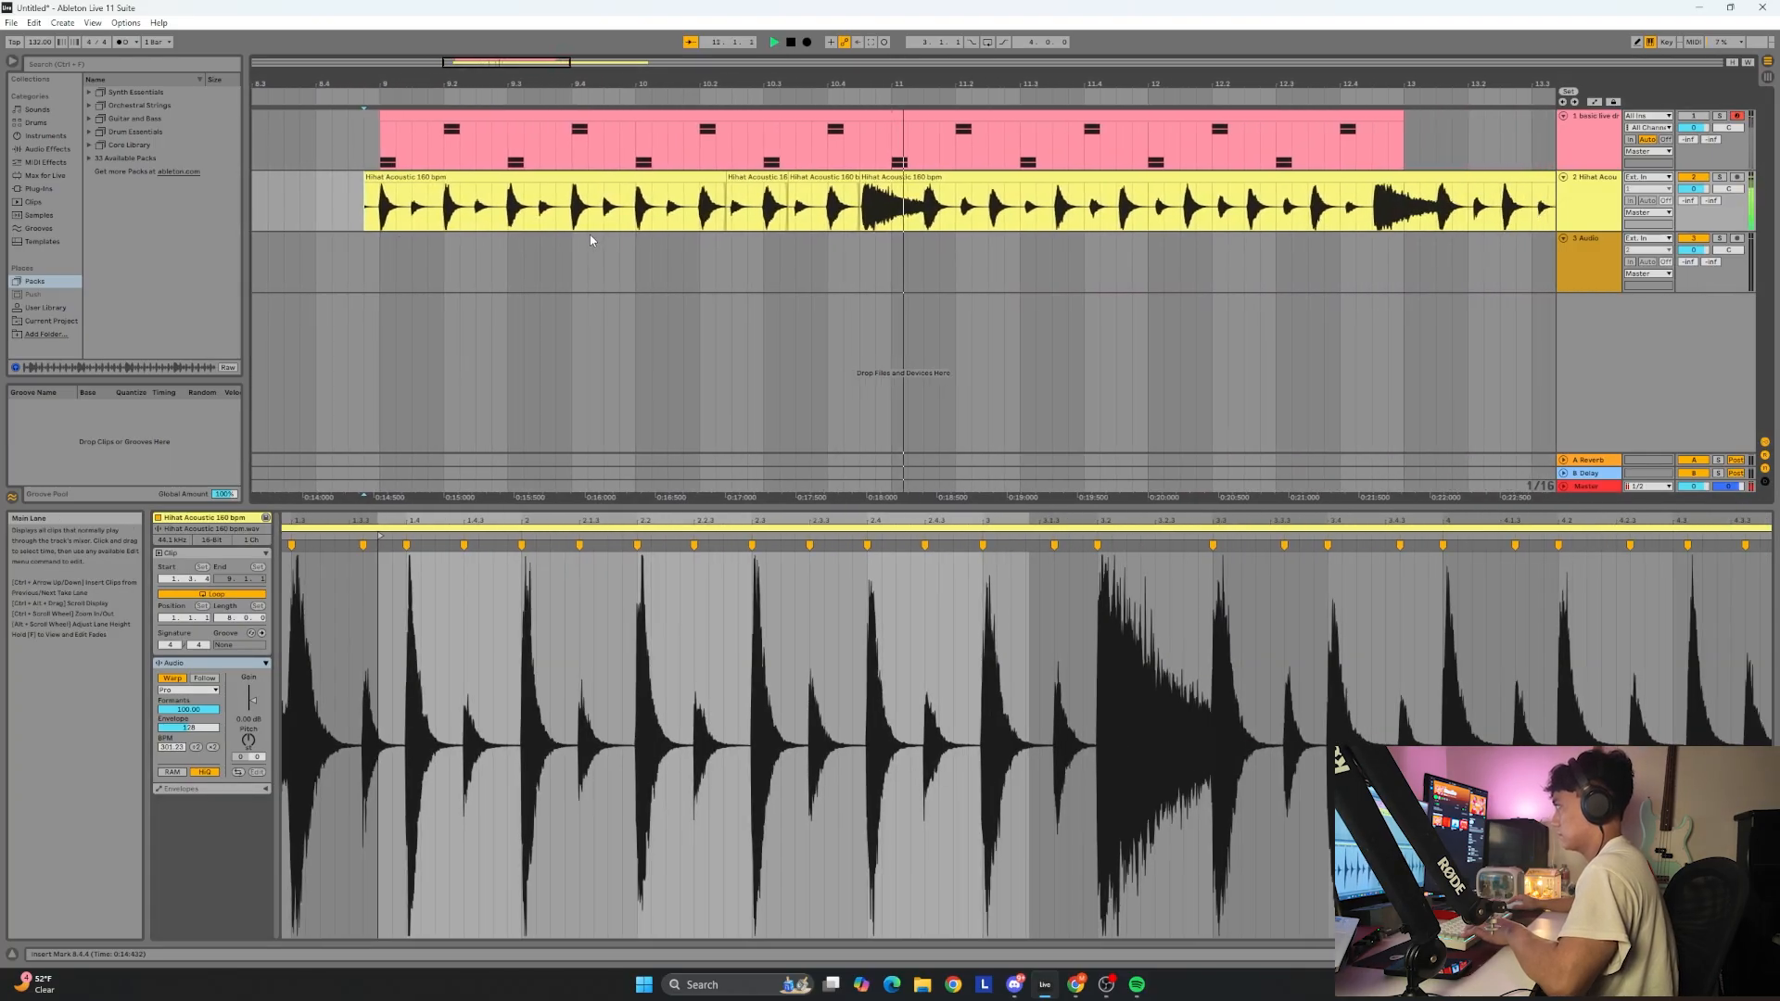
{"action": "key", "text": "space"}
{"action": "left_click", "coordinate": [872, 227]}
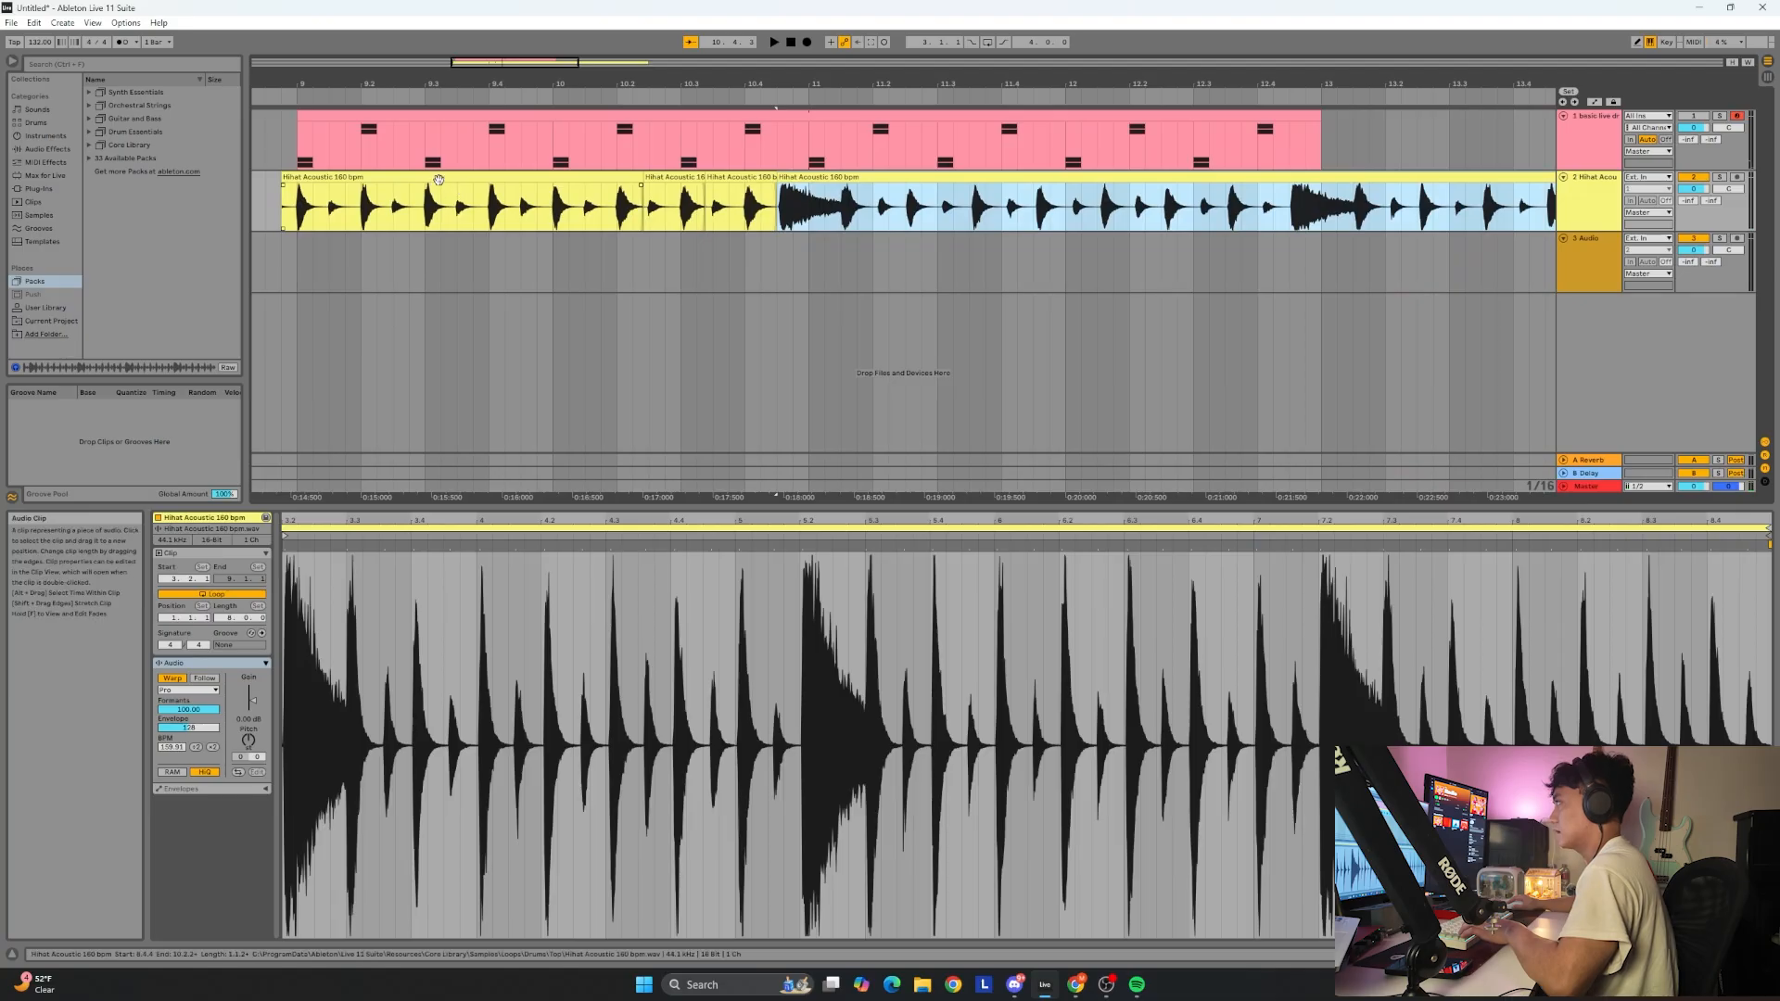
{"action": "left_click", "coordinate": [627, 182]}
{"action": "left_click", "coordinate": [783, 200]}
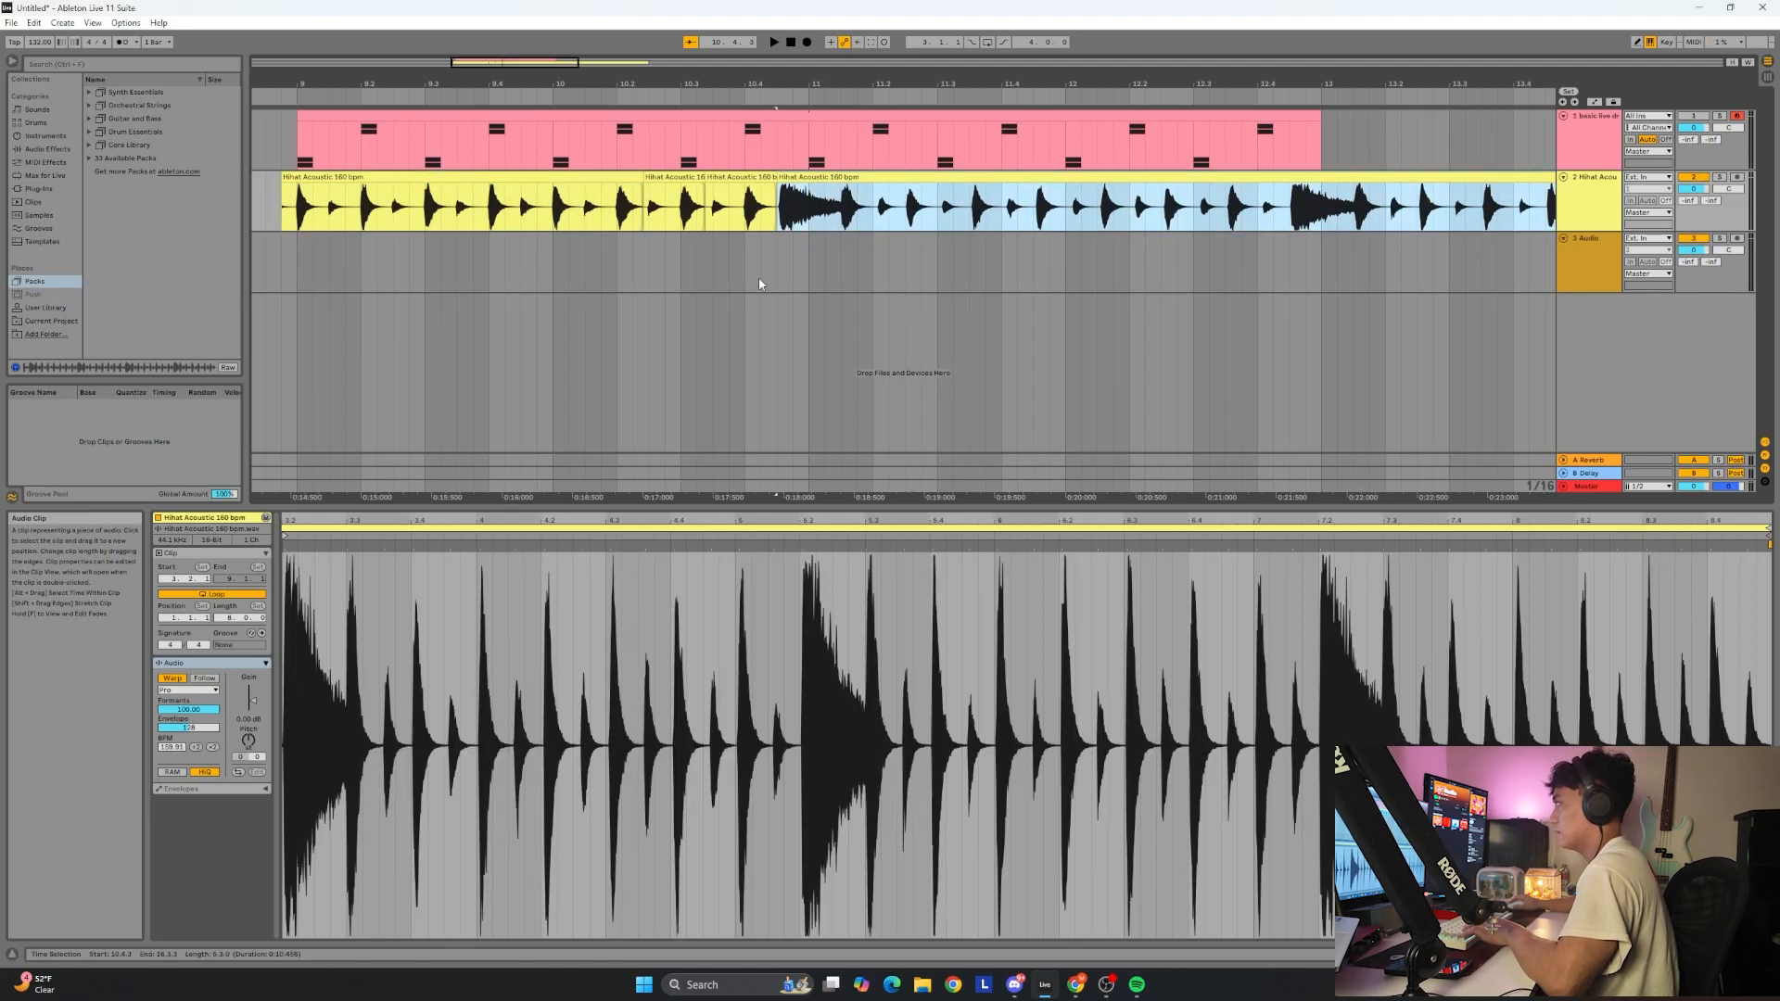
{"action": "left_click", "coordinate": [871, 208]}
{"action": "right_click", "coordinate": [872, 208]}
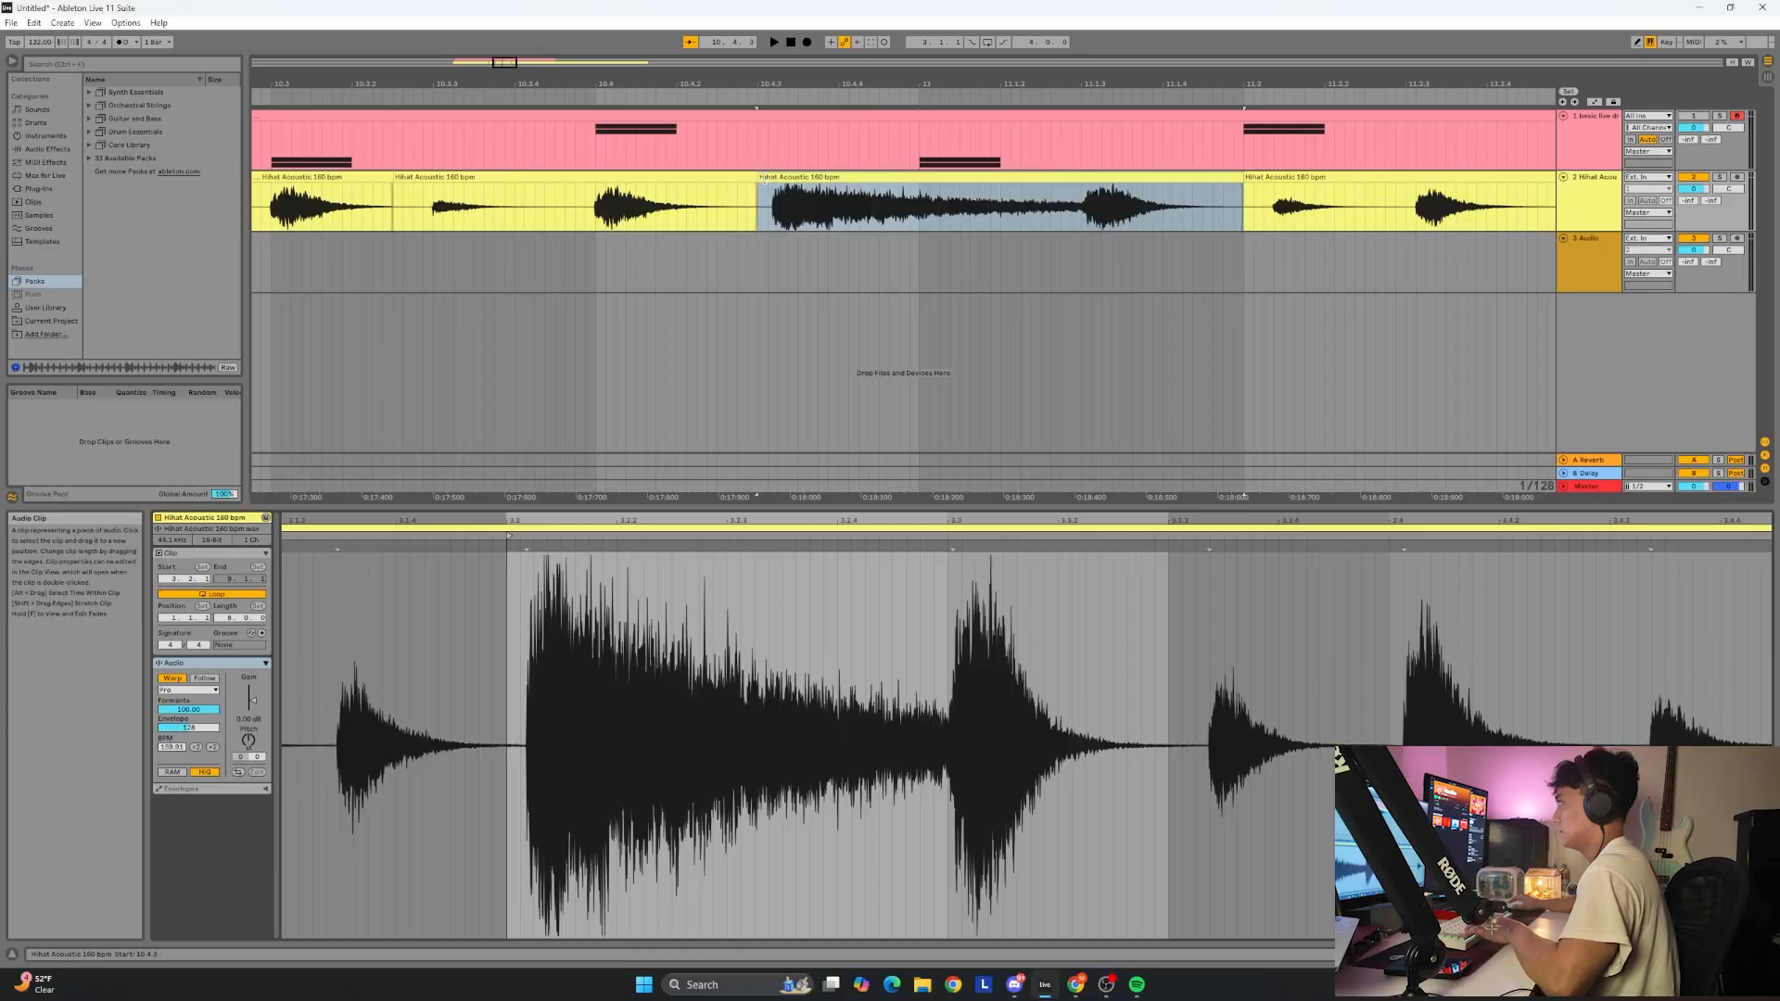
Pin the crash hit with a warp marker, warp the following hi-hat hit earlier, and play back the groove from bar 9.
{"action": "double_click", "coordinate": [531, 546]}
{"action": "scroll", "coordinate": [533, 546], "scroll_direction": "down", "scroll_amount": 3}
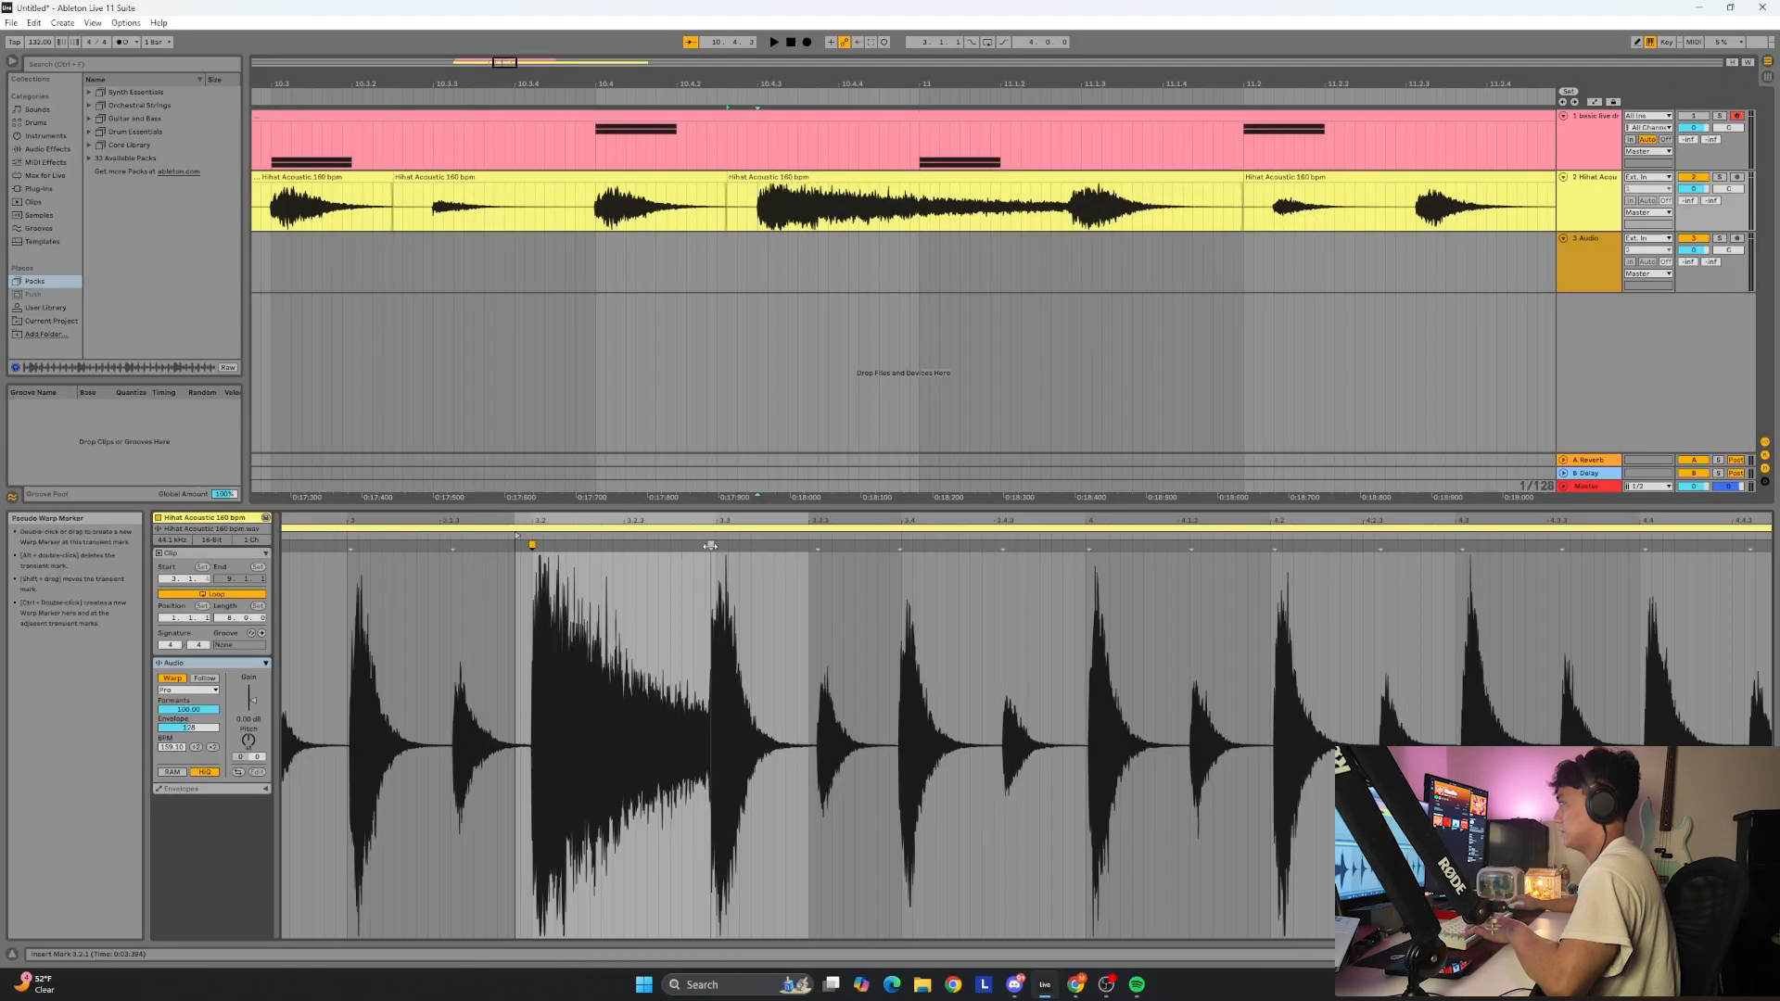
{"action": "left_click_drag", "start_coordinate": [711, 547], "coordinate": [625, 546]}
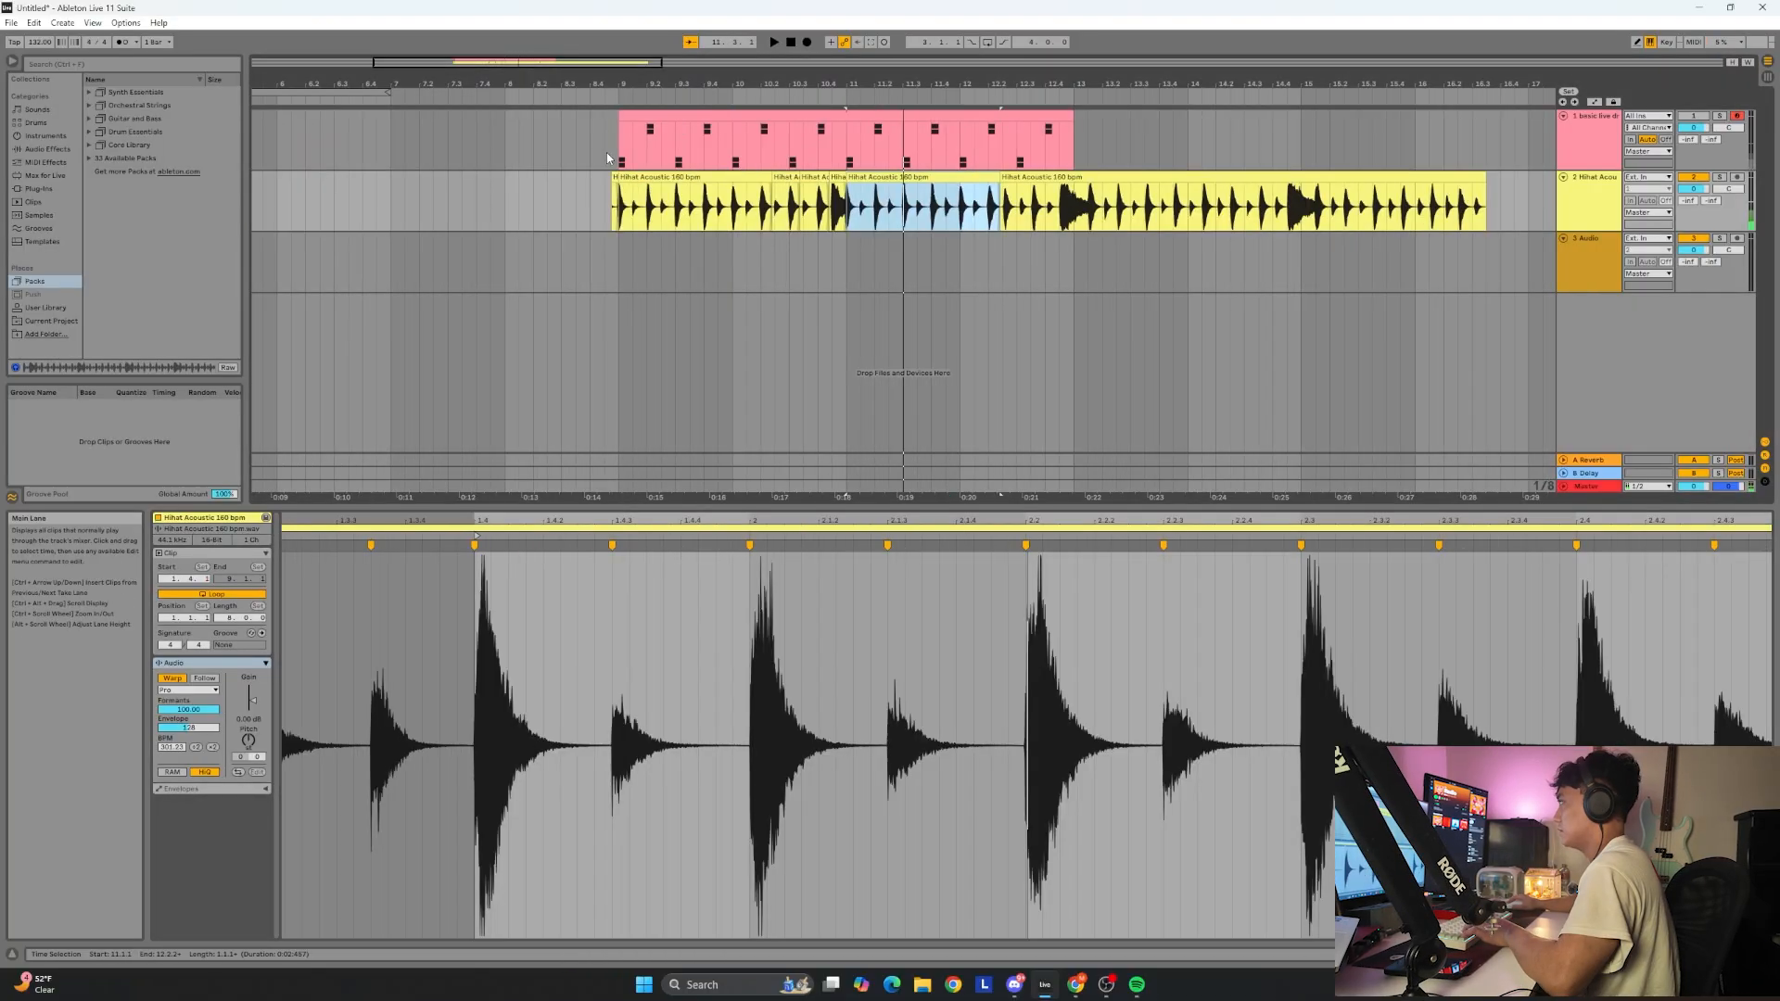
{"action": "left_click", "coordinate": [617, 157]}
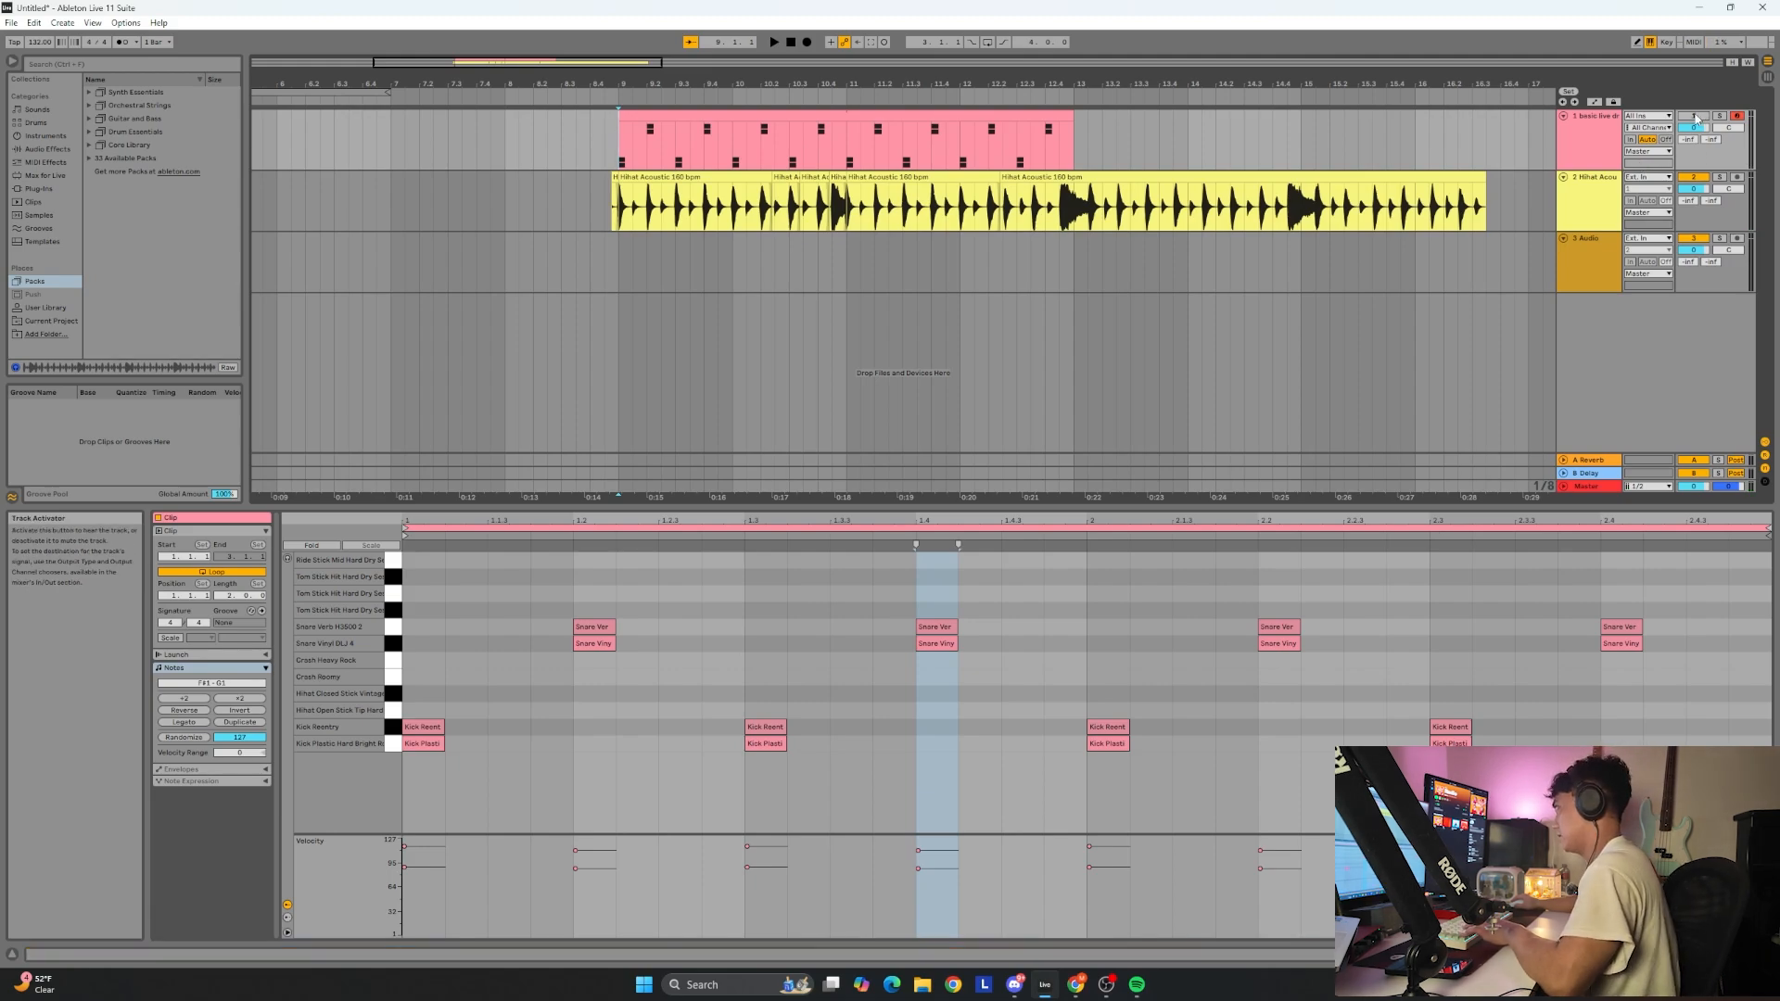
{"action": "key", "text": "space"}
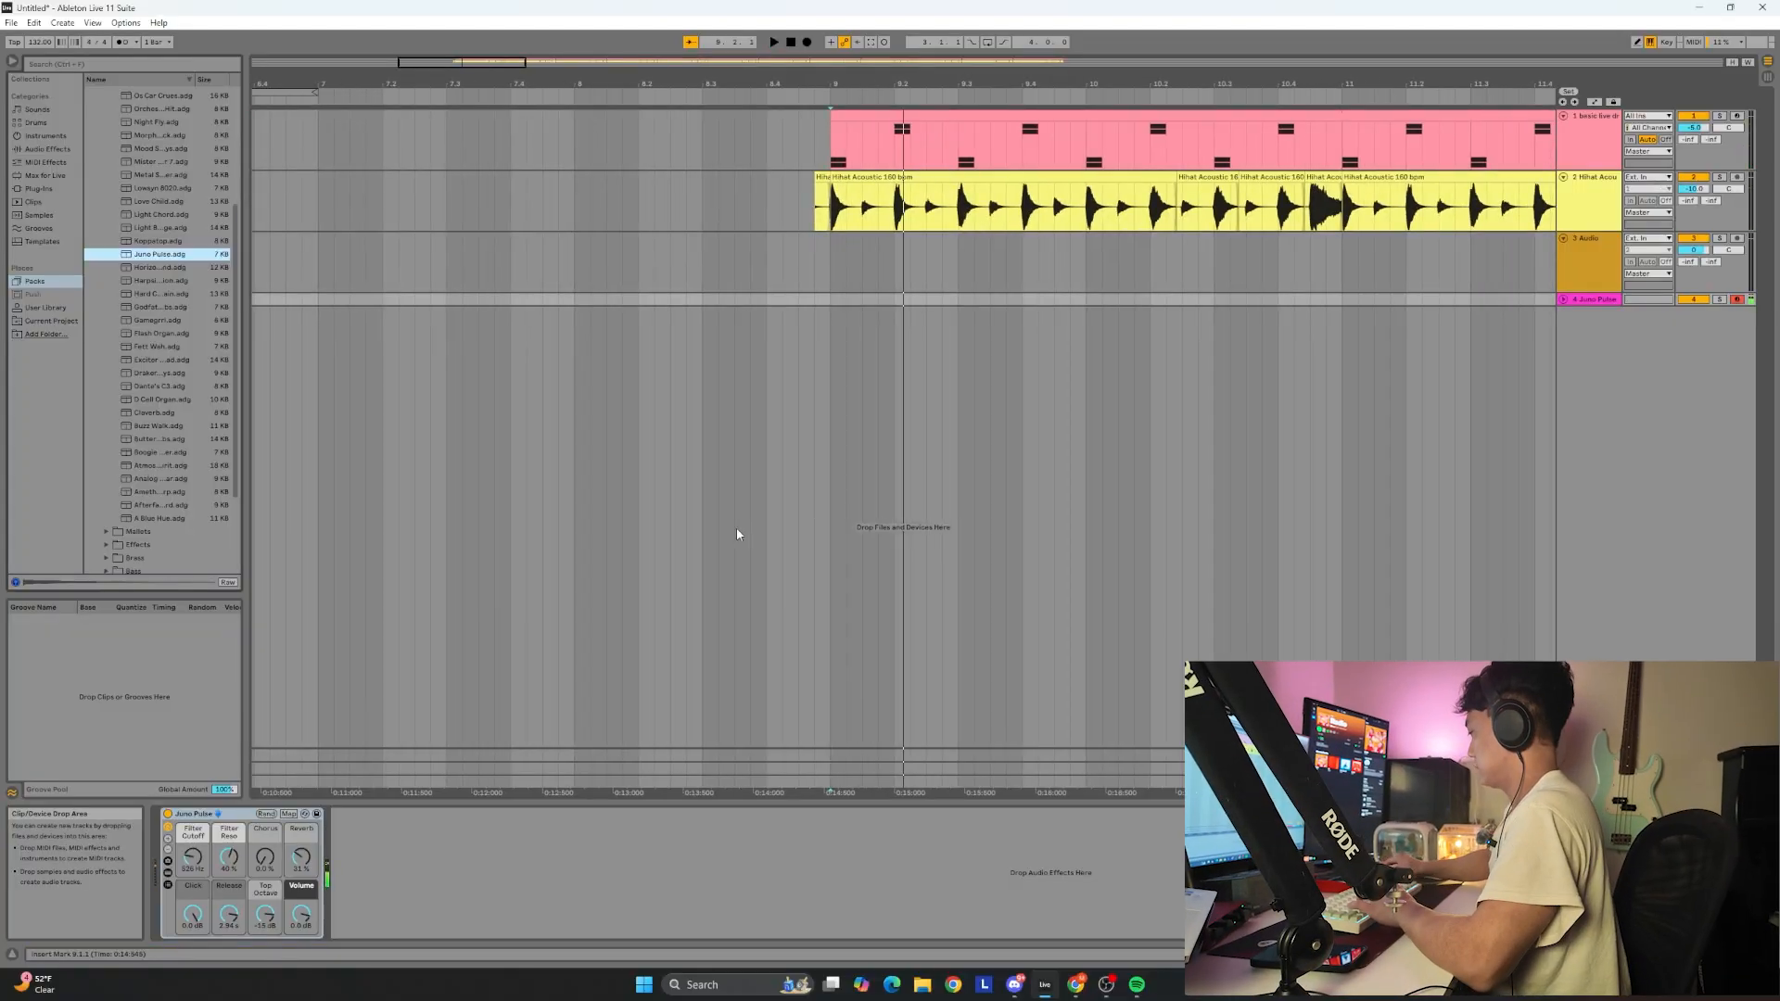
Lower the filter cutoff and adjust the chorus amount of the Juno Pulse instrument.
{"action": "mouse_move", "coordinate": [193, 858]}
{"action": "left_mouse_down"}
{"action": "mouse_move", "coordinate": [192, 880]}
{"action": "mouse_move", "coordinate": [230, 892]}
{"action": "mouse_move", "coordinate": [193, 955]}
{"action": "mouse_move", "coordinate": [193, 875]}
{"action": "left_mouse_up"}
{"action": "left_click", "coordinate": [264, 855]}
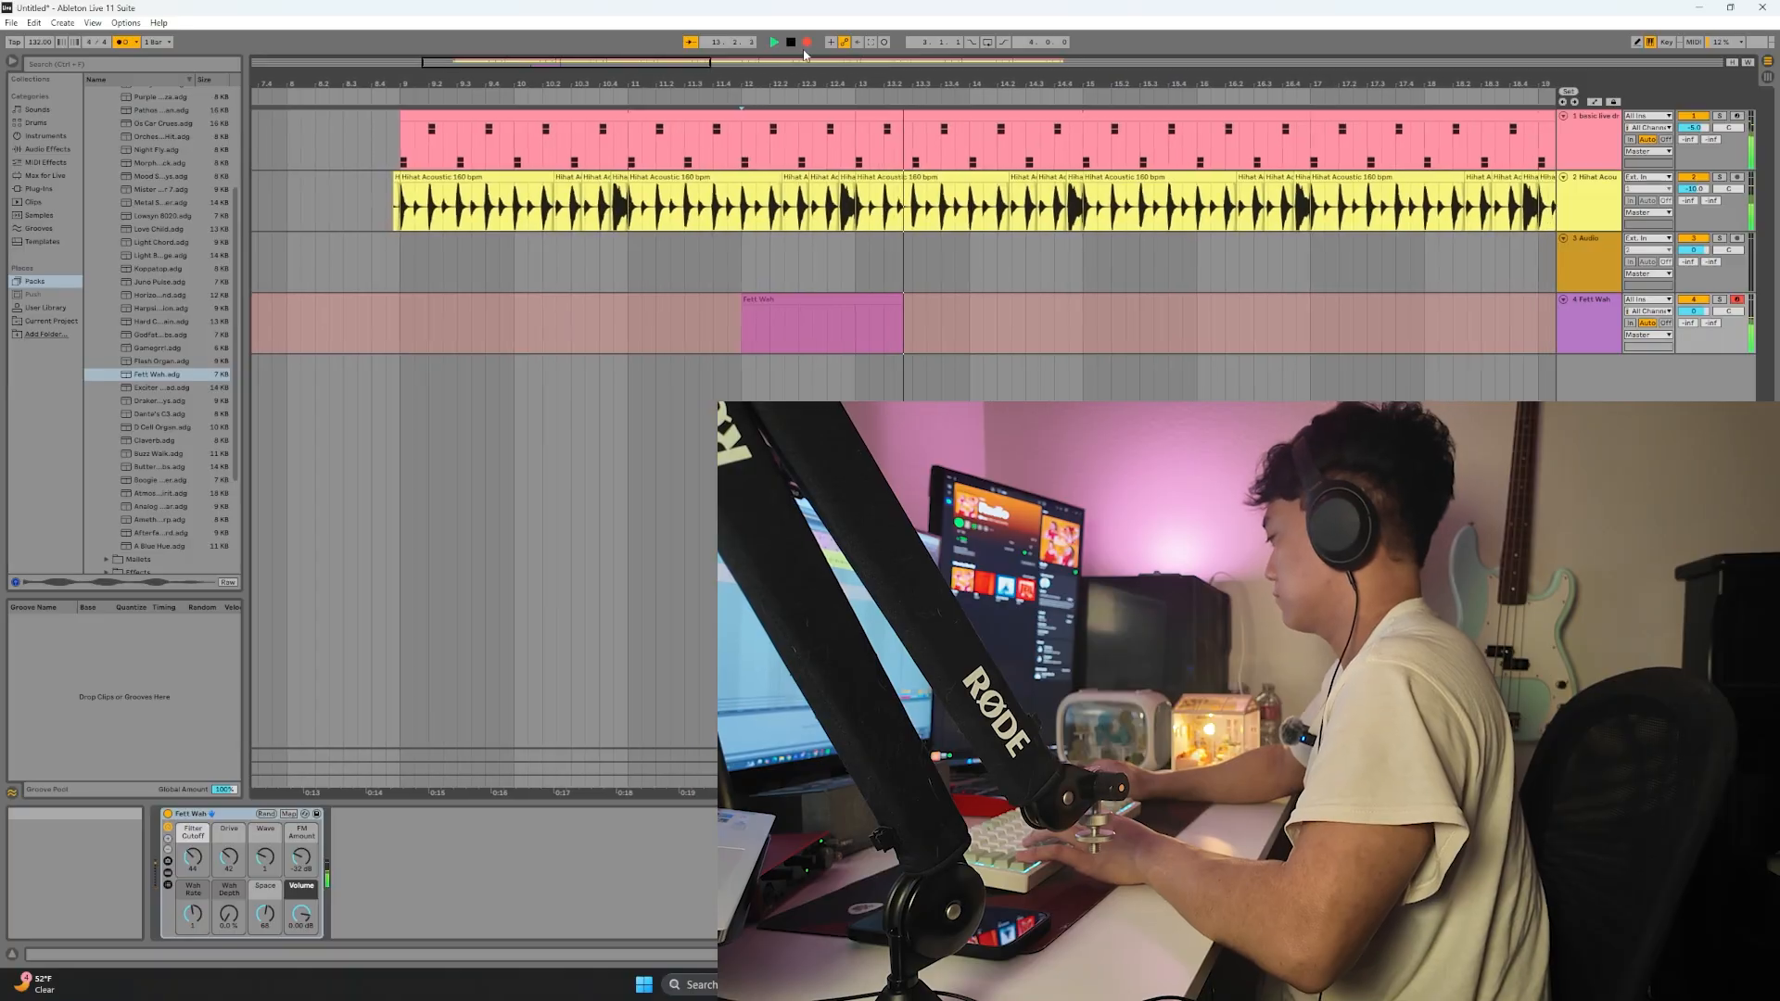
Record sustained C, Dm, Em and Dm triads on the Fett Wah track from bar 12 and open the recorded clip.
{"action": "key", "text": "s"}
{"action": "key", "text": "f"}
{"action": "key", "text": "h"}
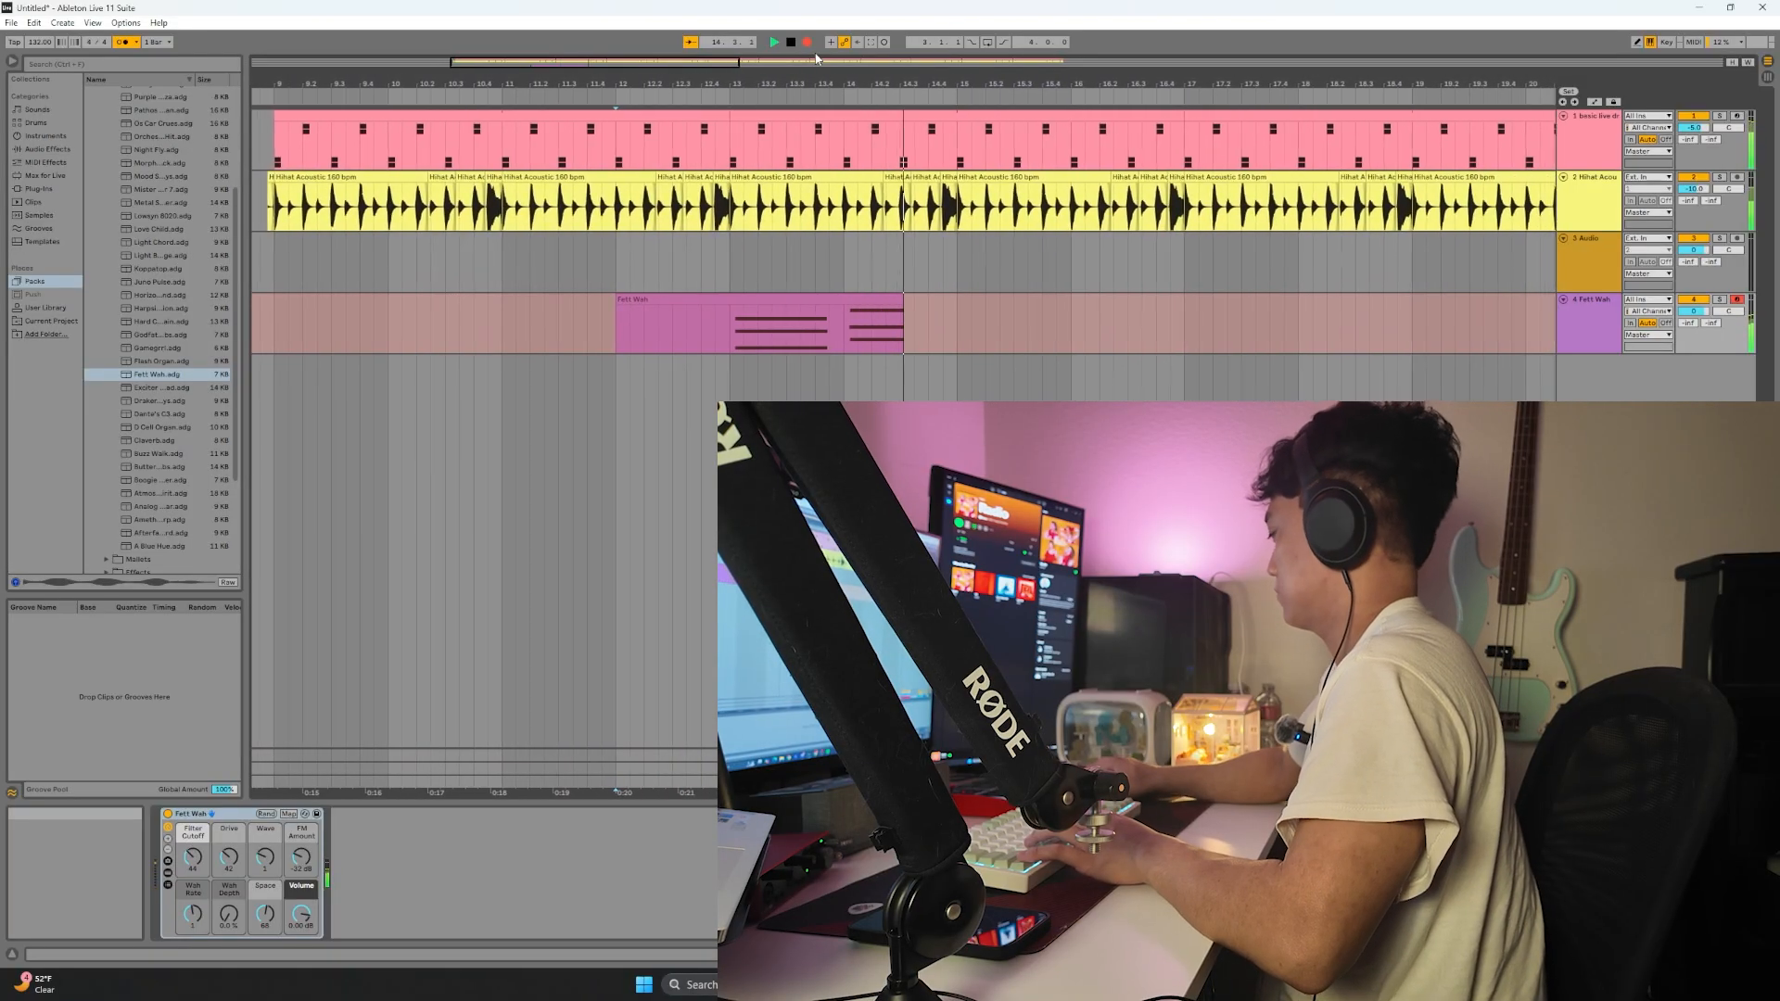
{"action": "key", "text": "d"}
{"action": "key", "text": "g"}
{"action": "key", "text": "j"}
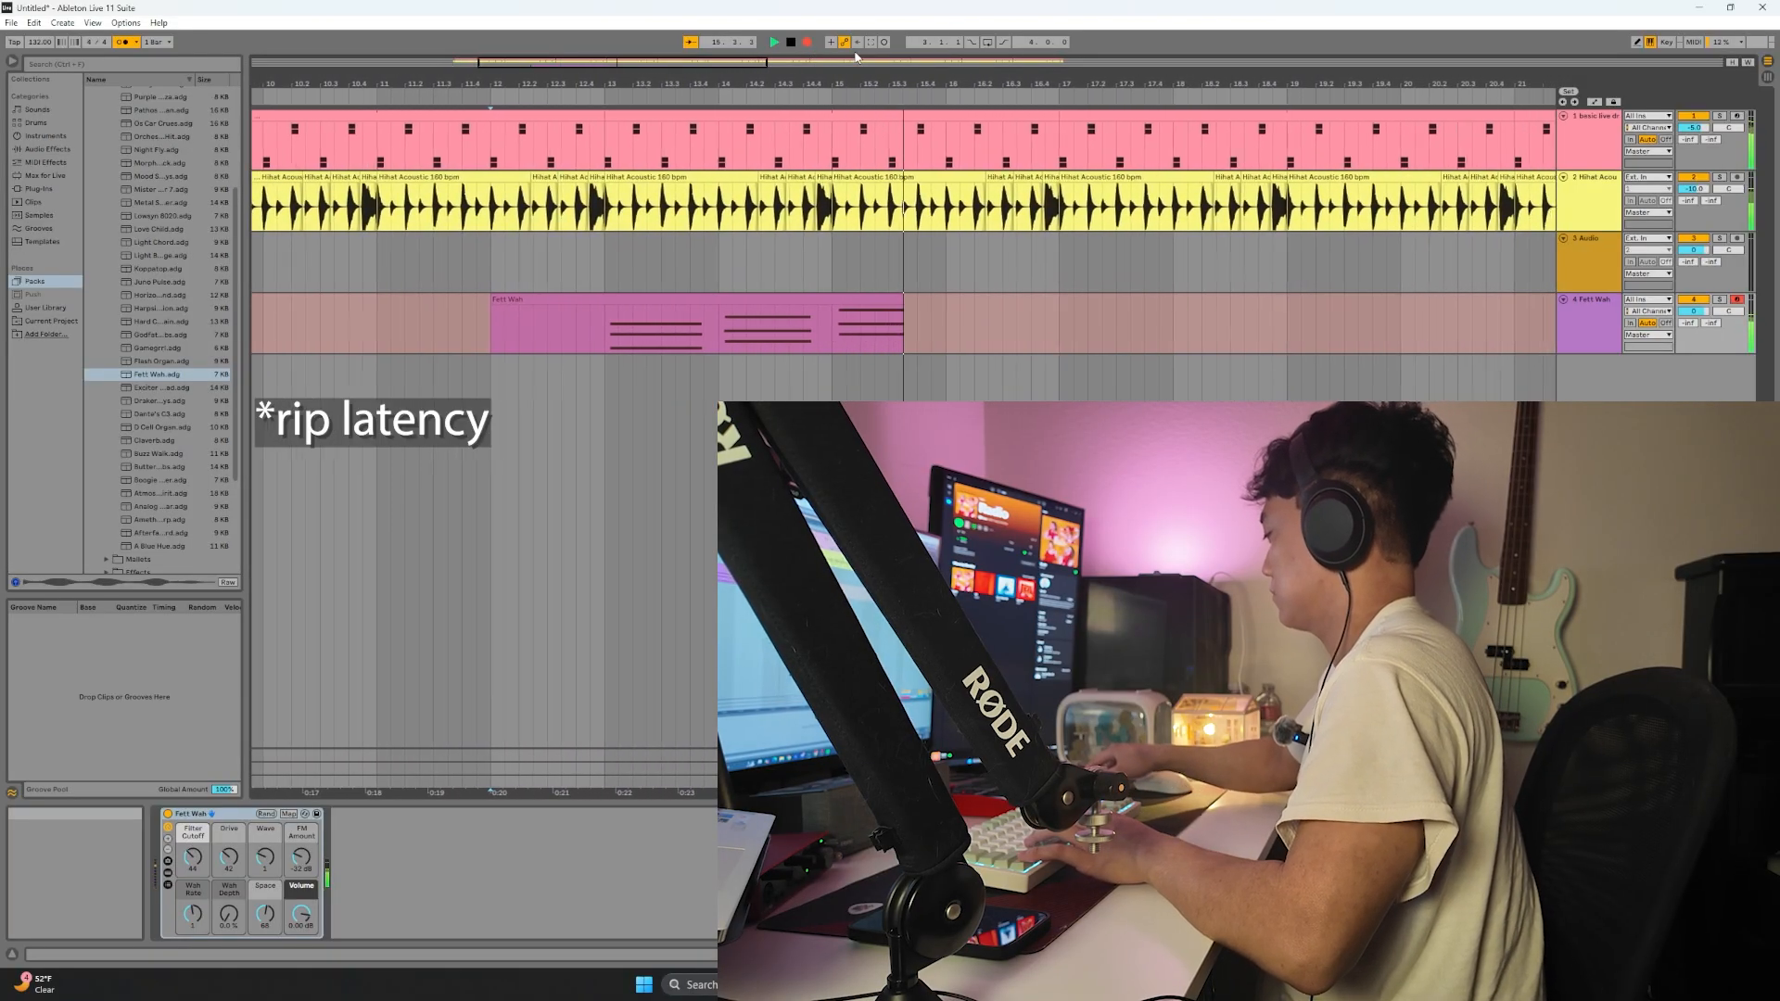
{"action": "key", "text": "s"}
{"action": "key", "text": "f"}
{"action": "key", "text": "h"}
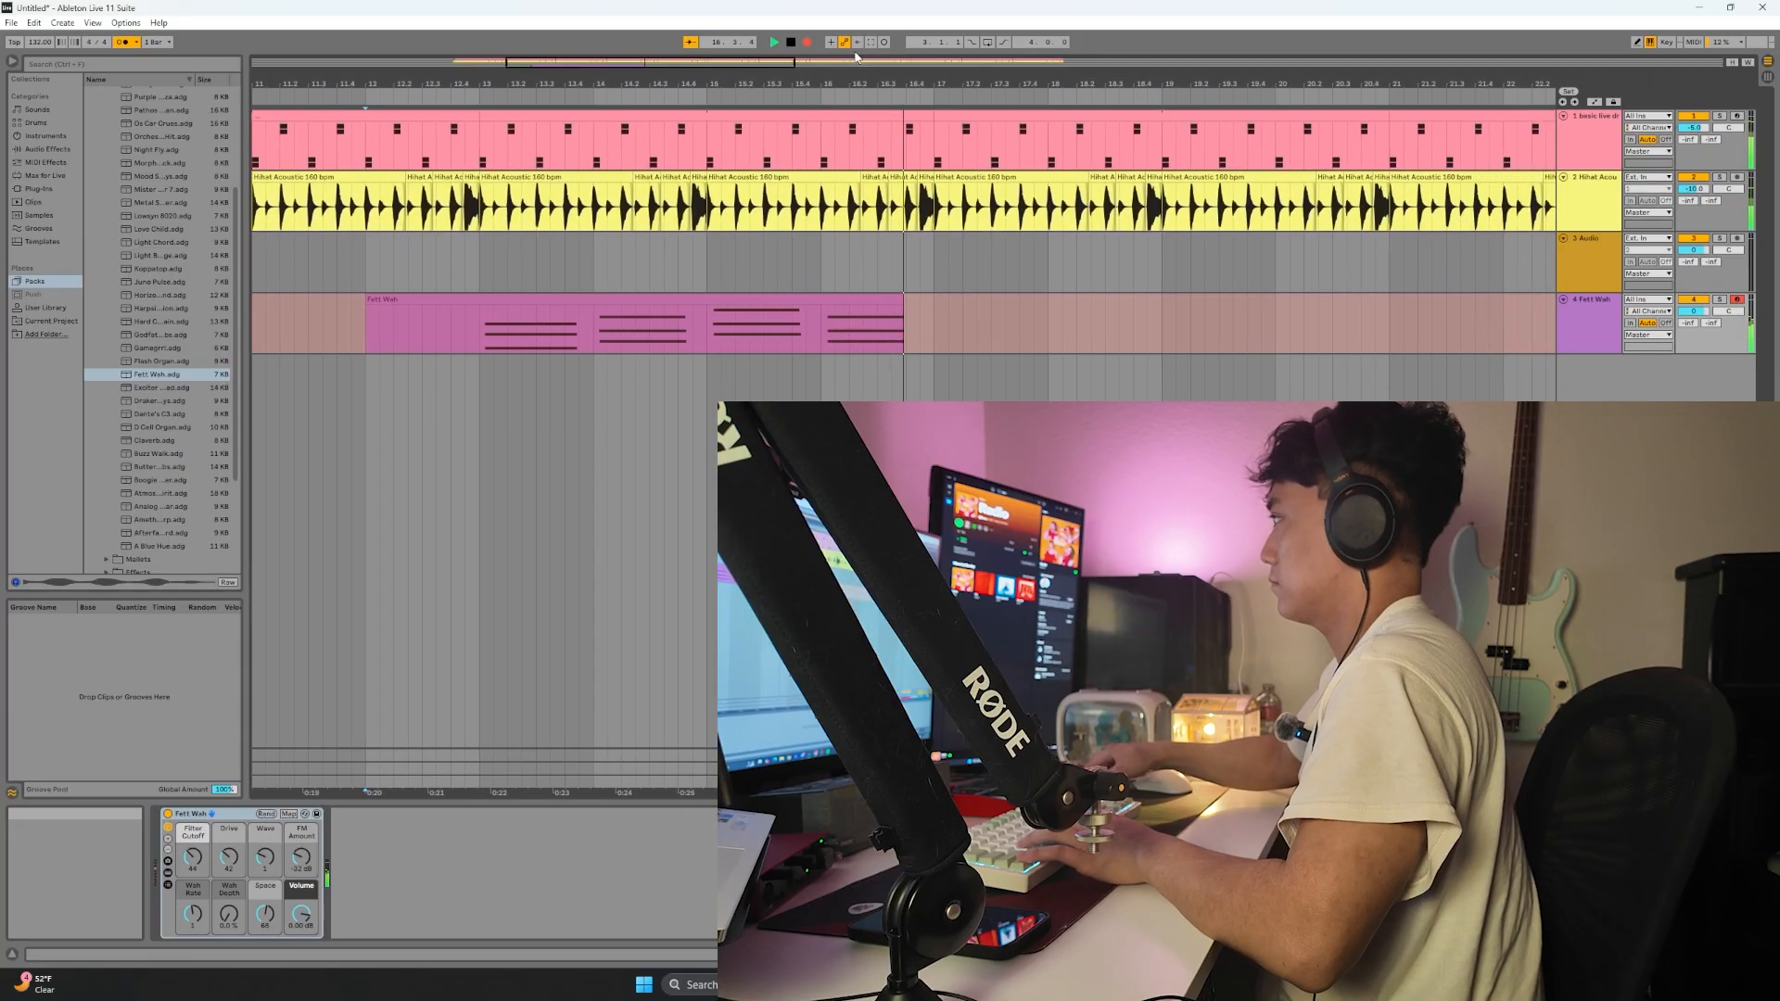
{"action": "key", "text": "space"}
{"action": "left_click", "coordinate": [606, 298]}
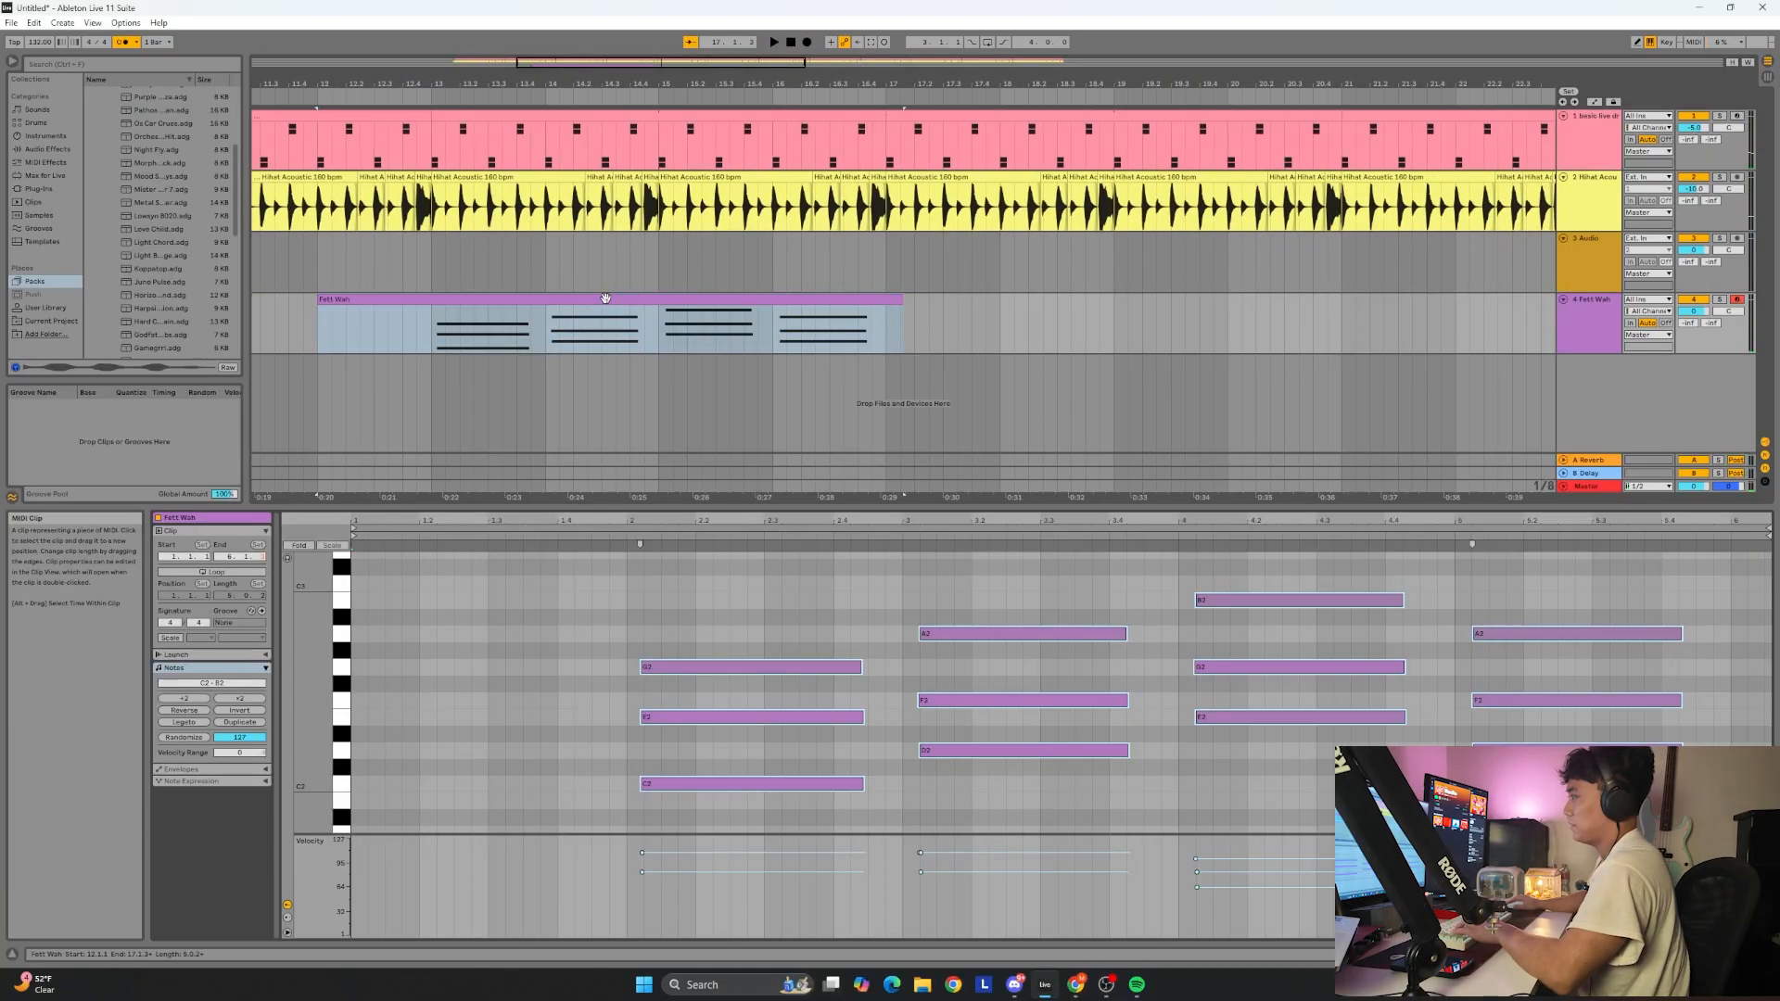
{"action": "left_click", "coordinate": [434, 266]}
Play back the Vintage Saw Keys part and delete the last C3 note in bar 8 of its clip.
{"action": "key", "text": "space"}
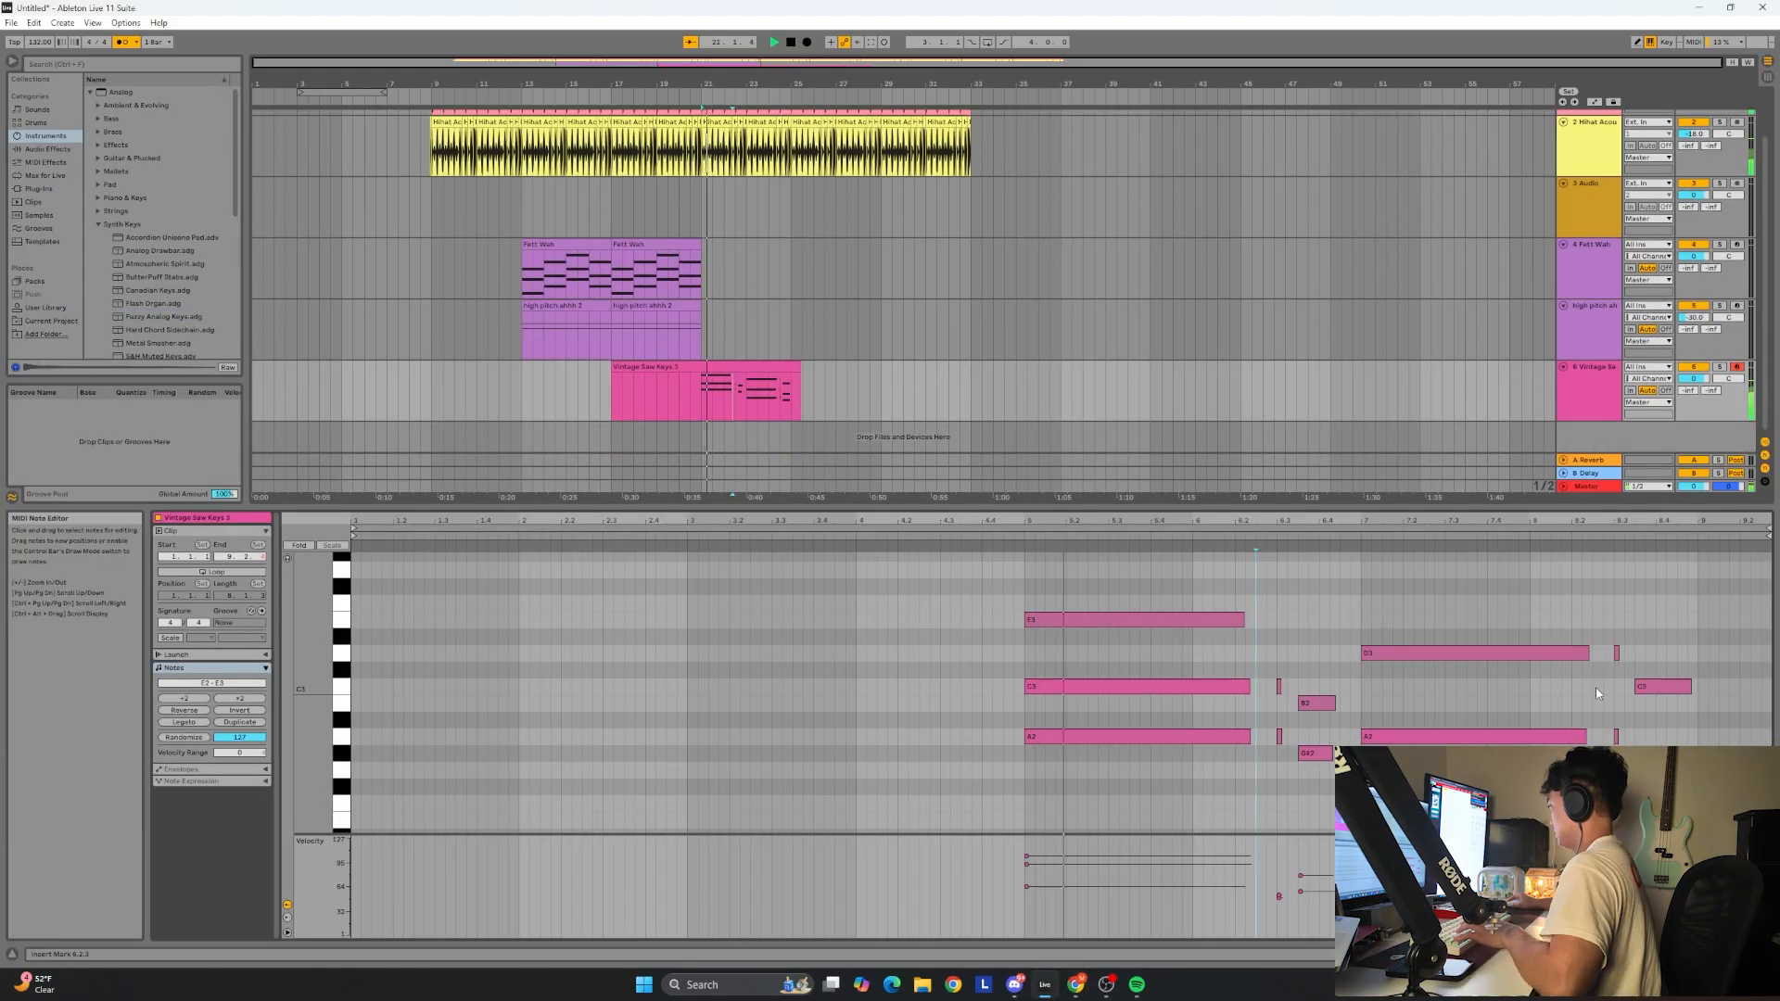
{"action": "double_click", "coordinate": [1667, 689]}
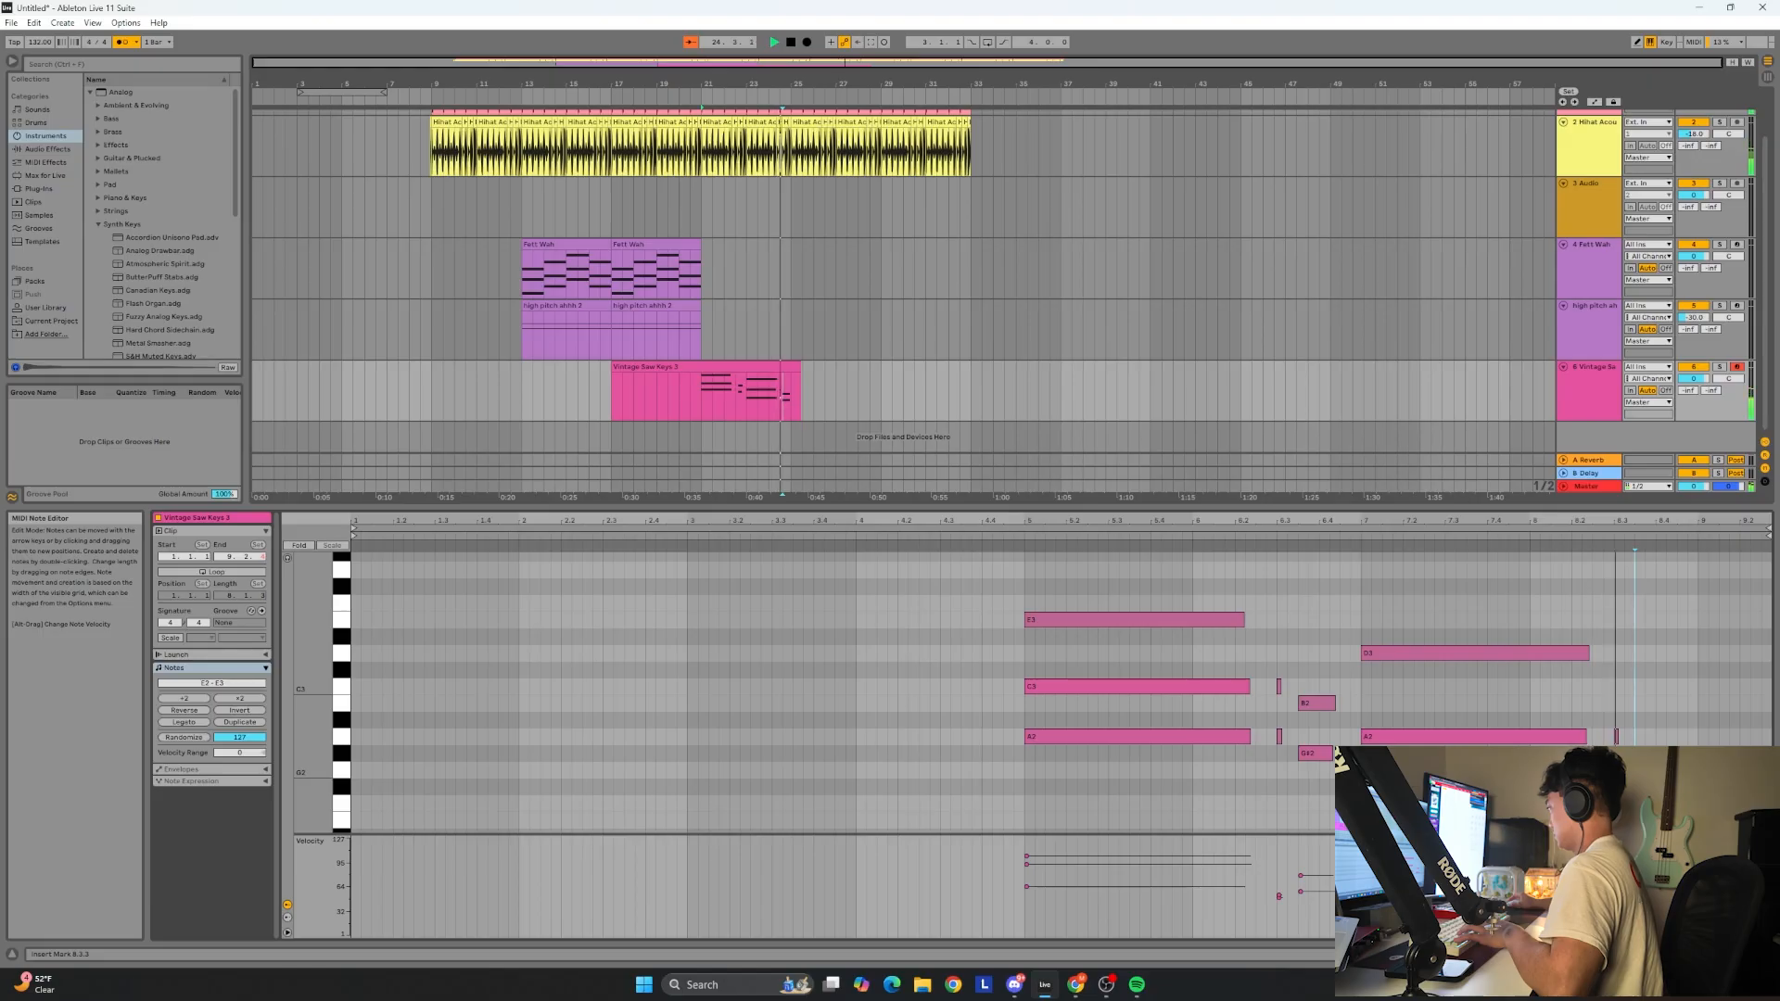
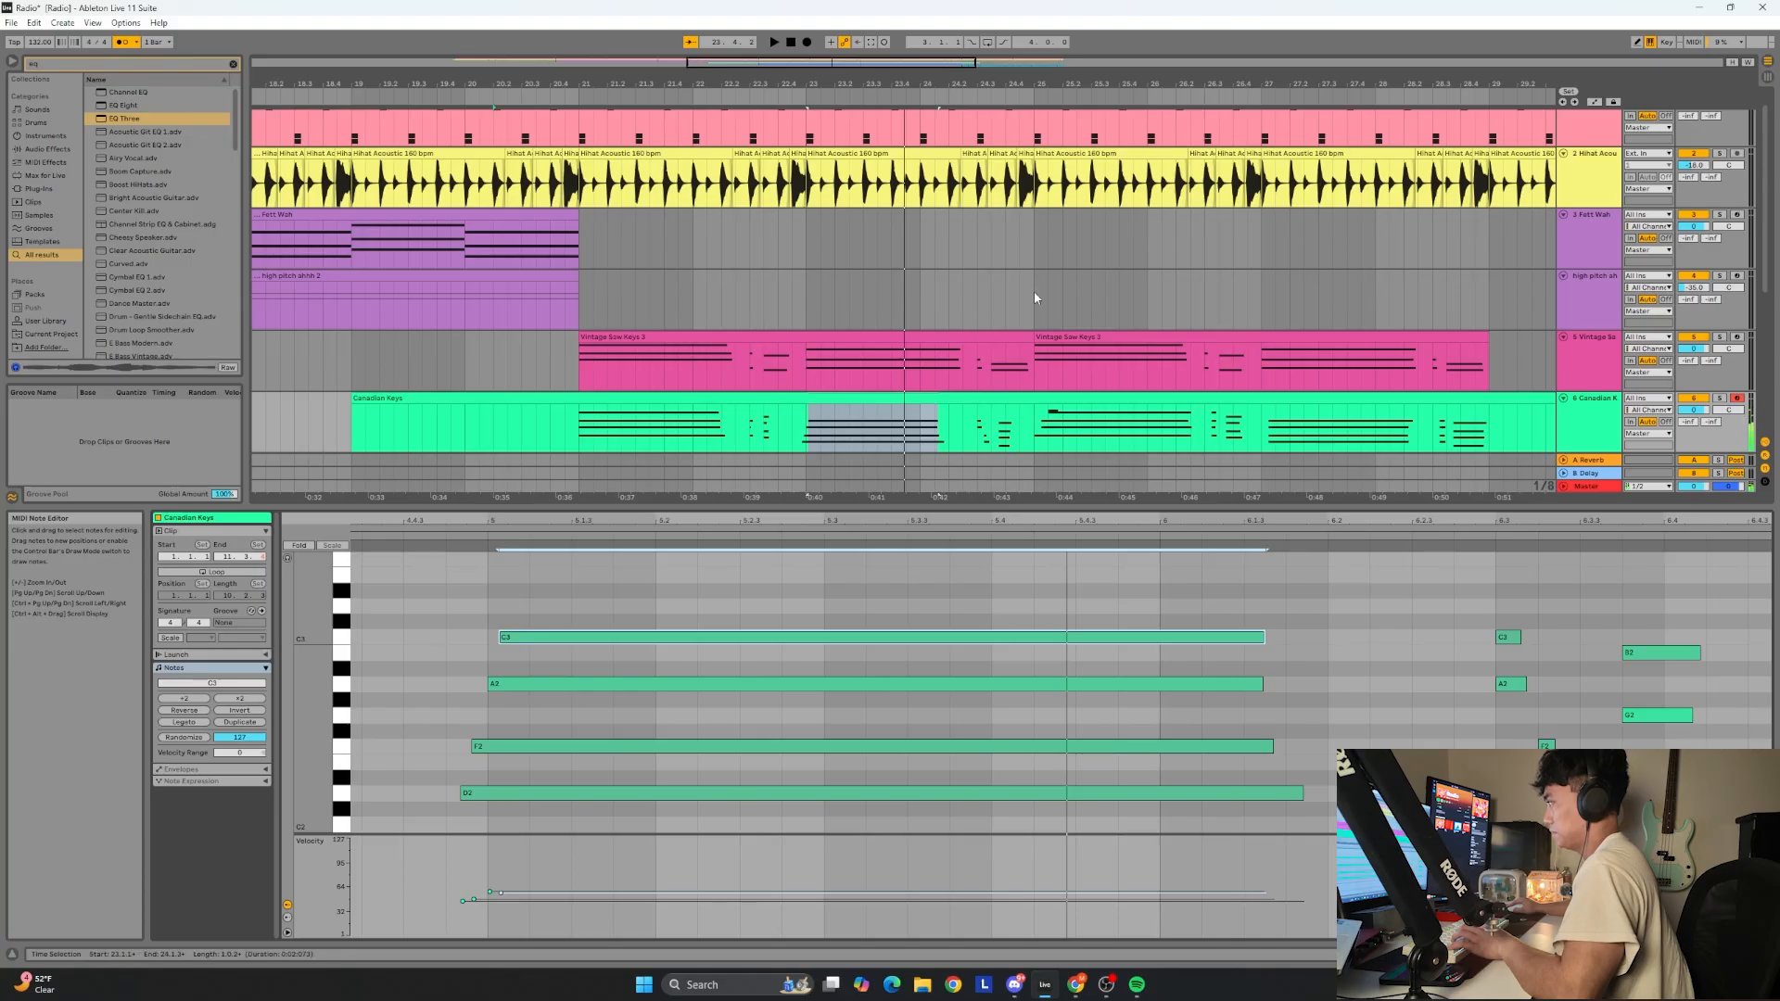
Raise the second chord's top note in the Canadian Keys clip to D3 and remove the short D3 and B2 notes after it.
{"action": "left_click_drag", "start_coordinate": [560, 638], "coordinate": [561, 610]}
{"action": "left_click_drag", "start_coordinate": [1502, 635], "coordinate": [1509, 628]}
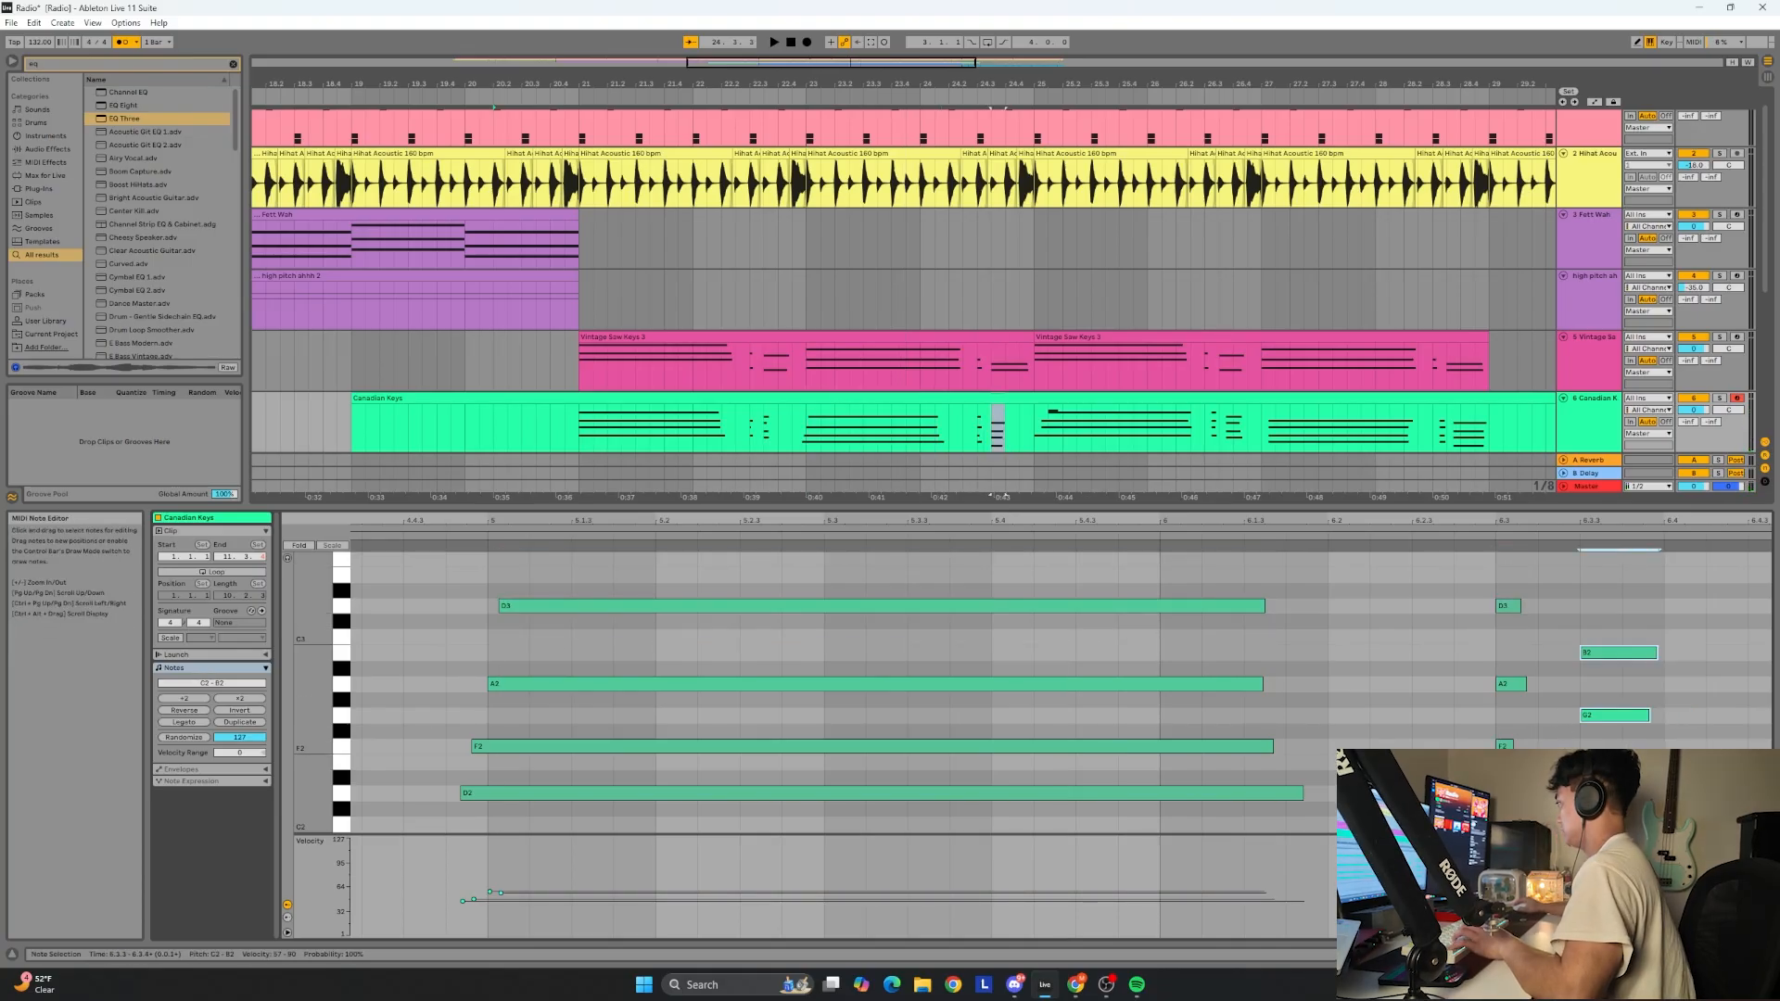
{"action": "double_click", "coordinate": [1509, 594]}
{"action": "left_click", "coordinate": [1512, 607]}
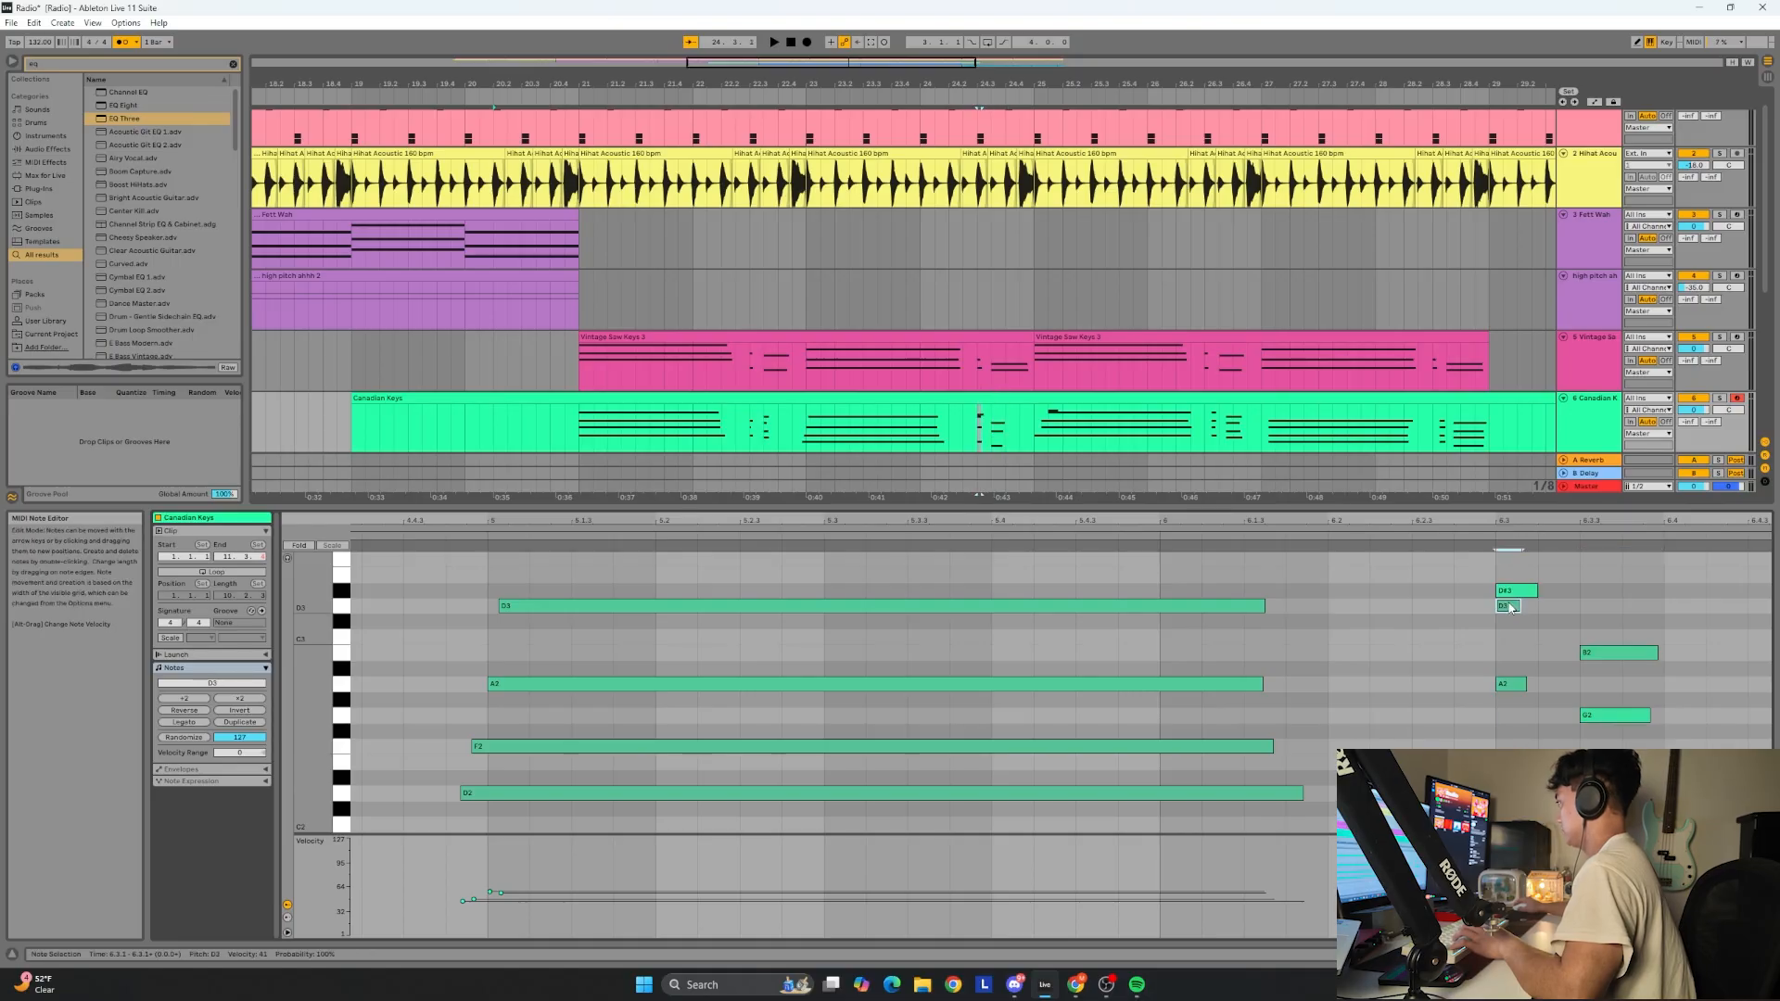
{"action": "double_click", "coordinate": [1591, 656]}
Shift the F2, A2, C3 and E3 notes of the third Canadian Keys chord earlier so they start closely staggered around bar 7.
{"action": "scroll", "coordinate": [1205, 306], "scroll_direction": "down", "scroll_amount": 4}
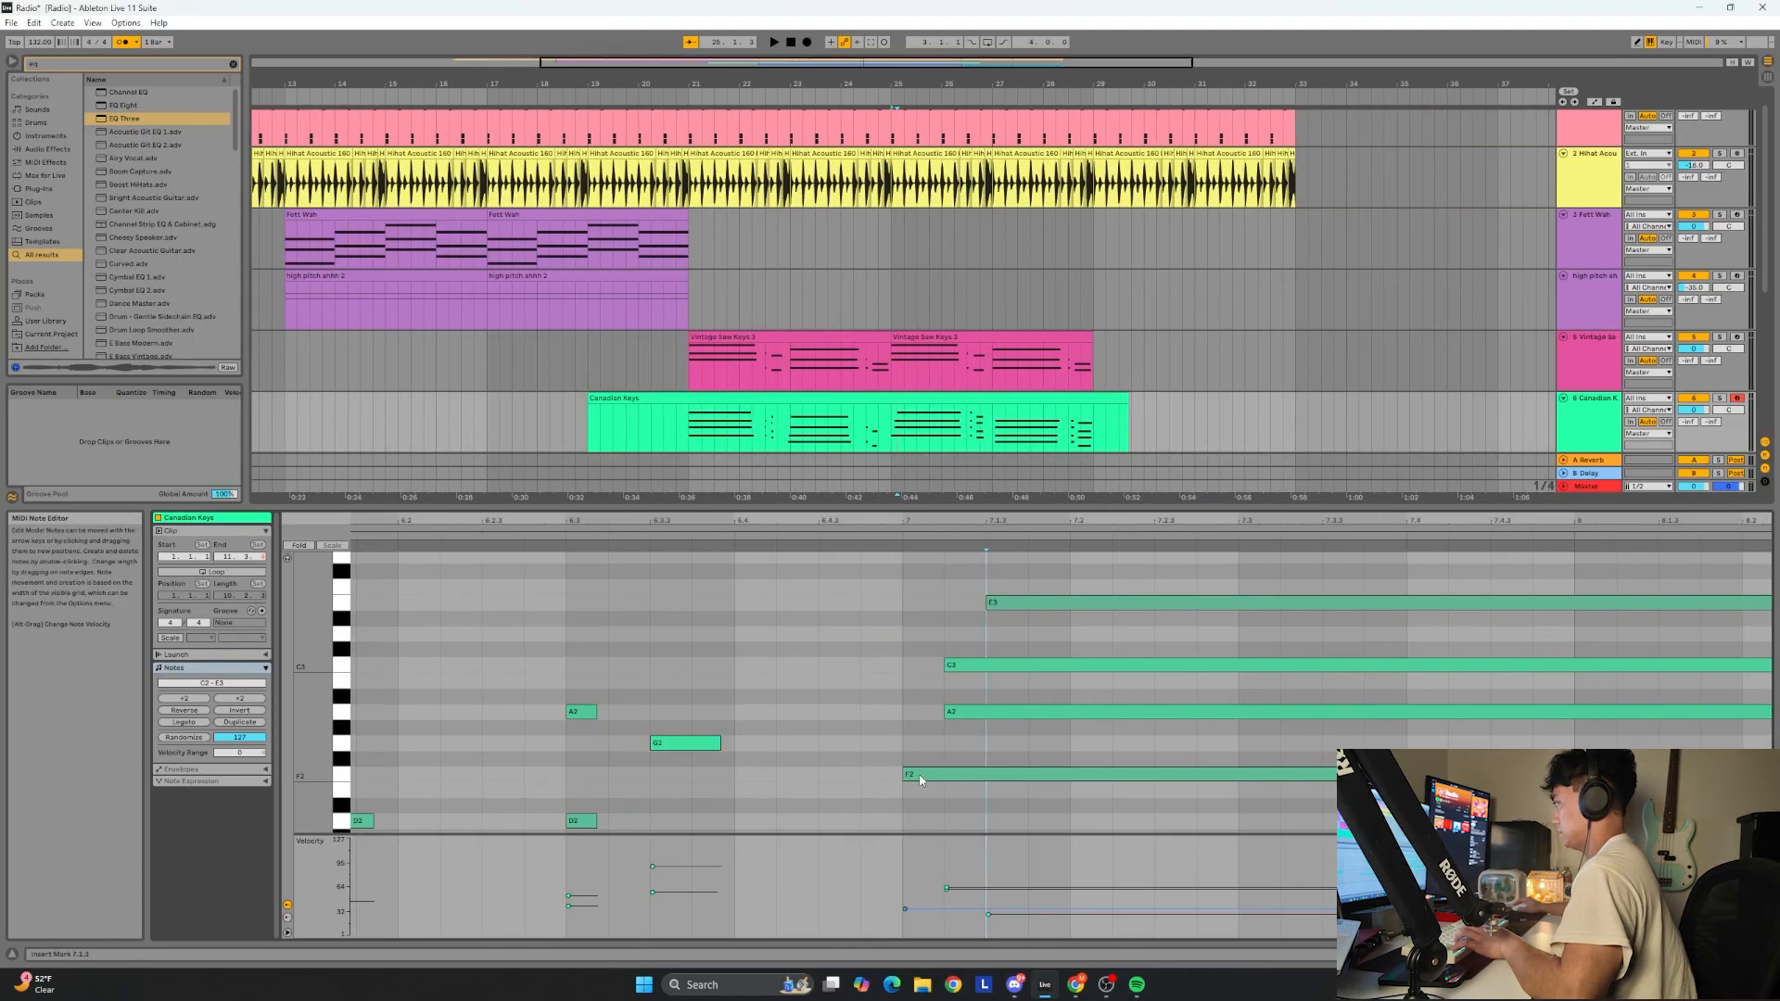
{"action": "left_click_drag", "start_coordinate": [921, 782], "coordinate": [895, 786]}
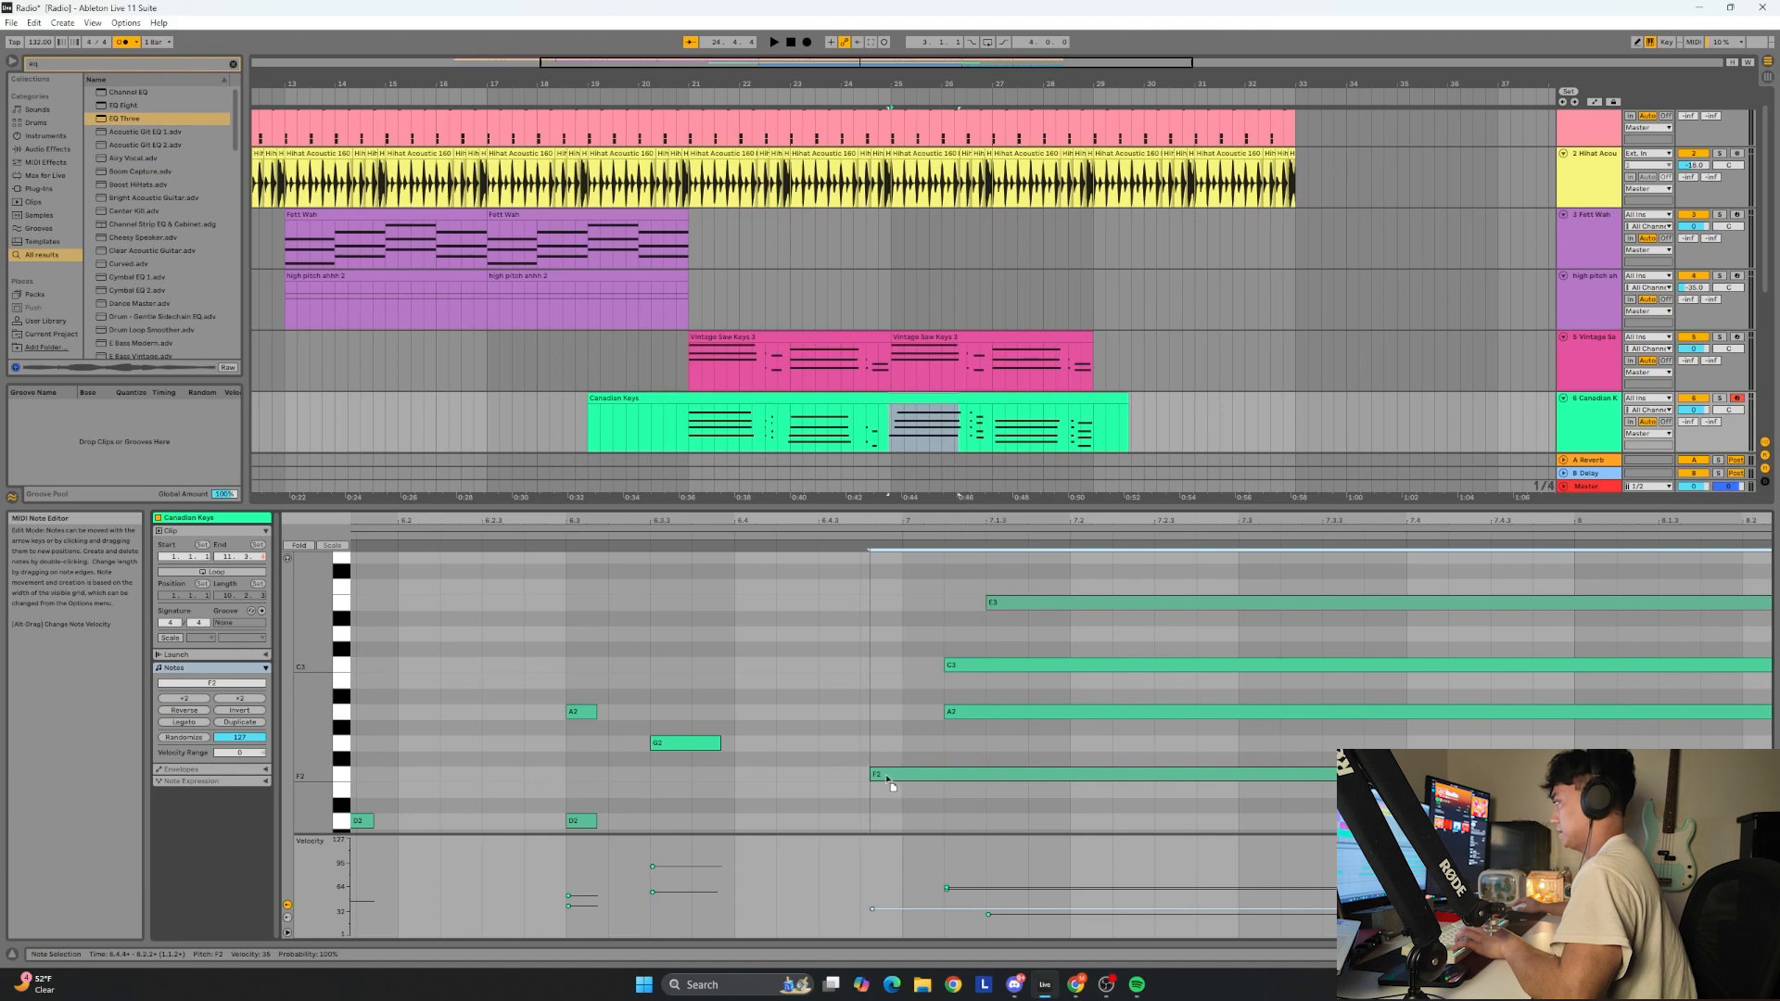
{"action": "mouse_move", "coordinate": [955, 714]}
{"action": "left_mouse_down"}
{"action": "mouse_move", "coordinate": [886, 716]}
{"action": "mouse_move", "coordinate": [937, 715]}
{"action": "left_mouse_up"}
{"action": "scroll", "coordinate": [892, 718], "scroll_direction": "up", "scroll_amount": 2}
{"action": "left_click_drag", "start_coordinate": [1031, 666], "coordinate": [937, 667]}
{"action": "left_click_drag", "start_coordinate": [1153, 598], "coordinate": [969, 603]}
{"action": "scroll", "coordinate": [983, 607], "scroll_direction": "down", "scroll_amount": 2}
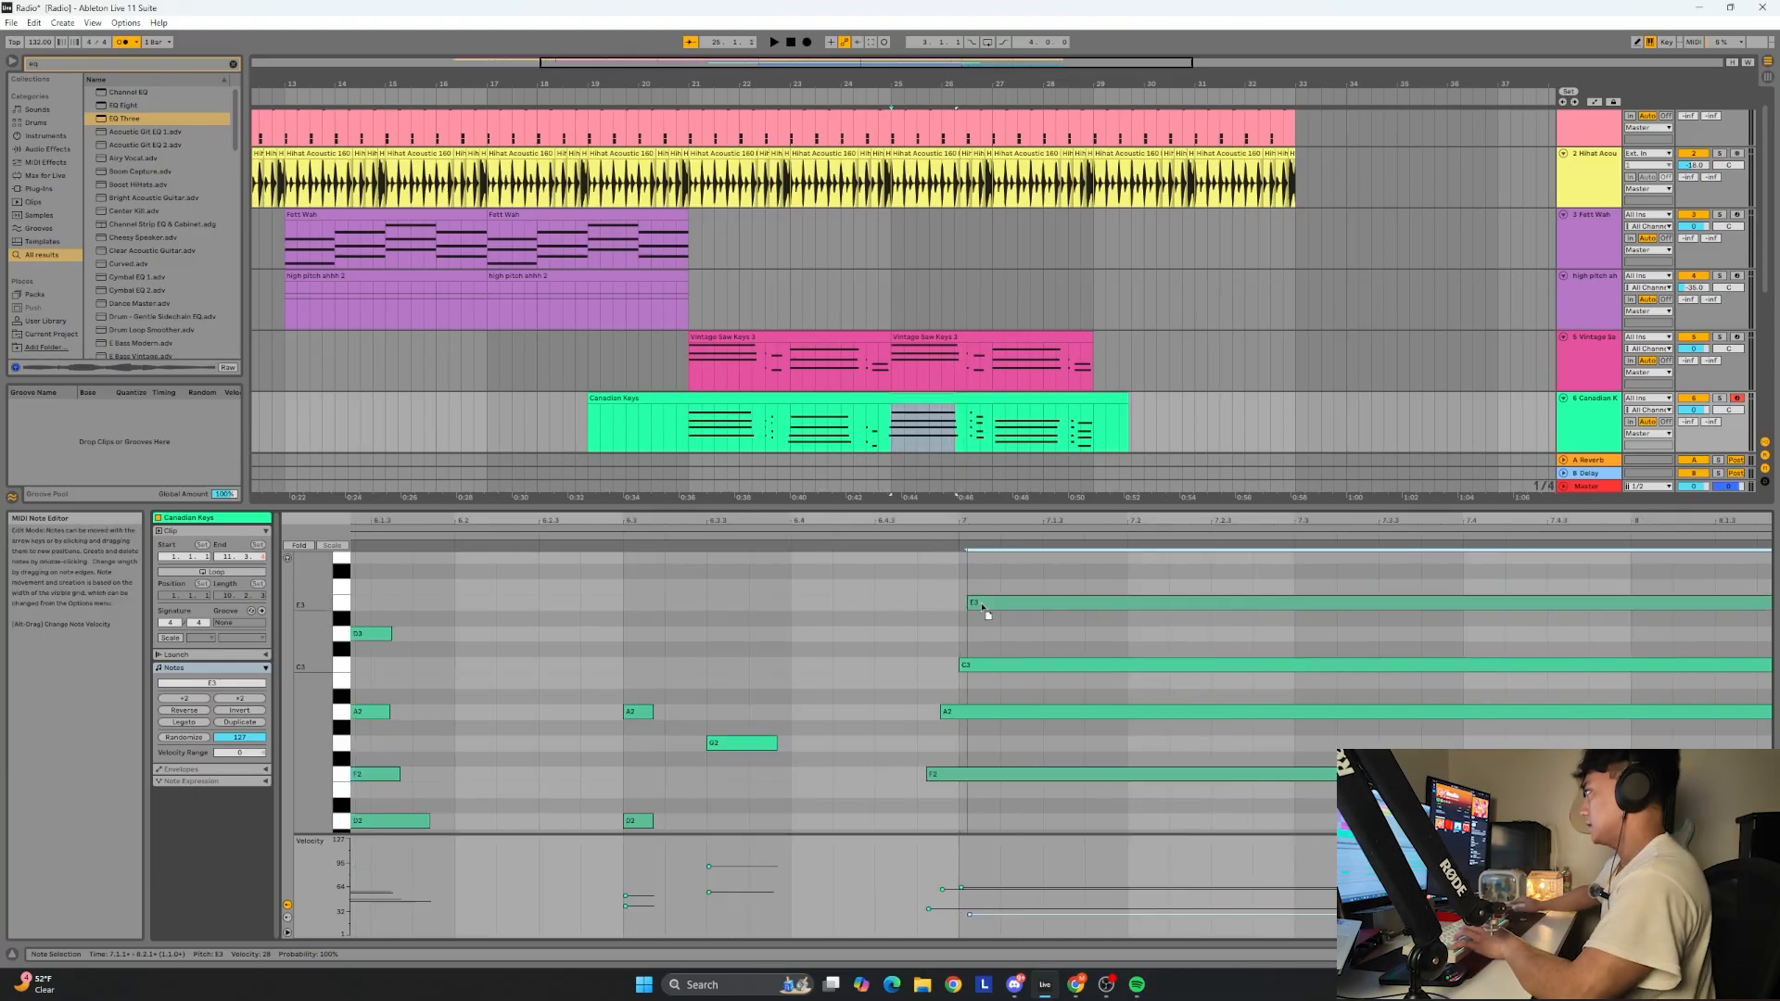
Play back the Canadian Keys clip and raise the velocities of the chords at bars 3, 5 and 7 and the short notes after bar 6.
{"action": "key", "text": "space"}
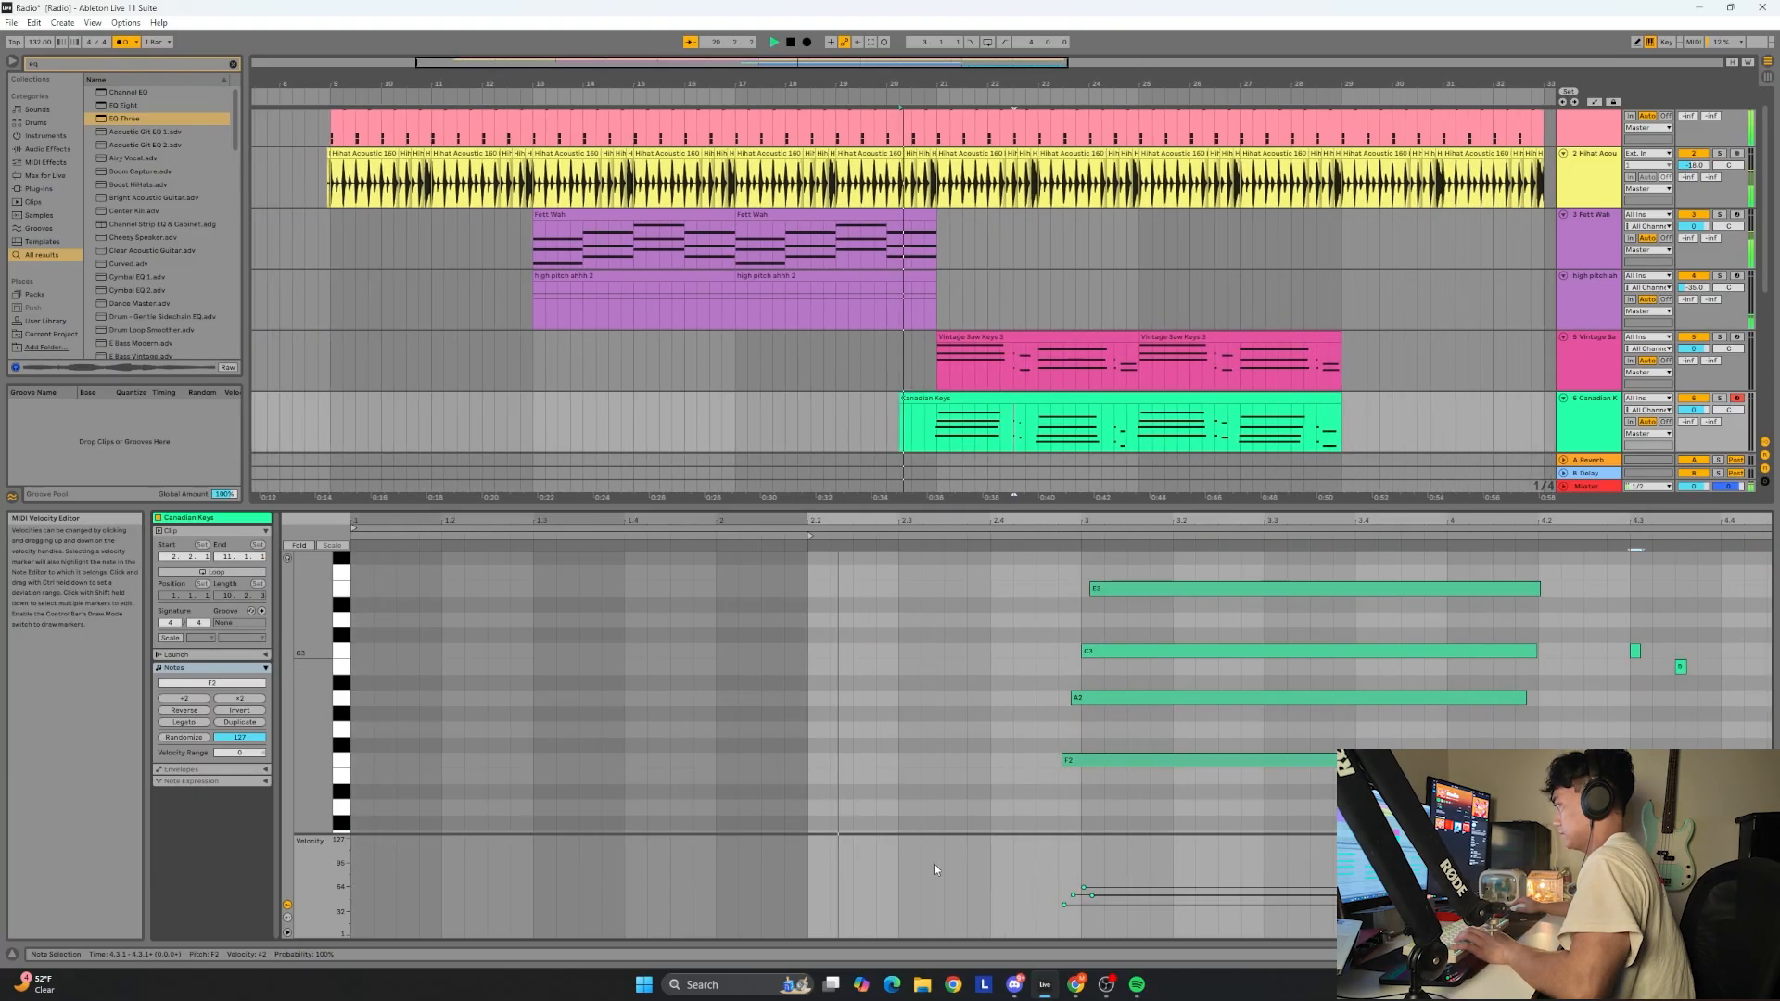
{"action": "scroll", "coordinate": [933, 864], "scroll_direction": "down", "scroll_amount": 4}
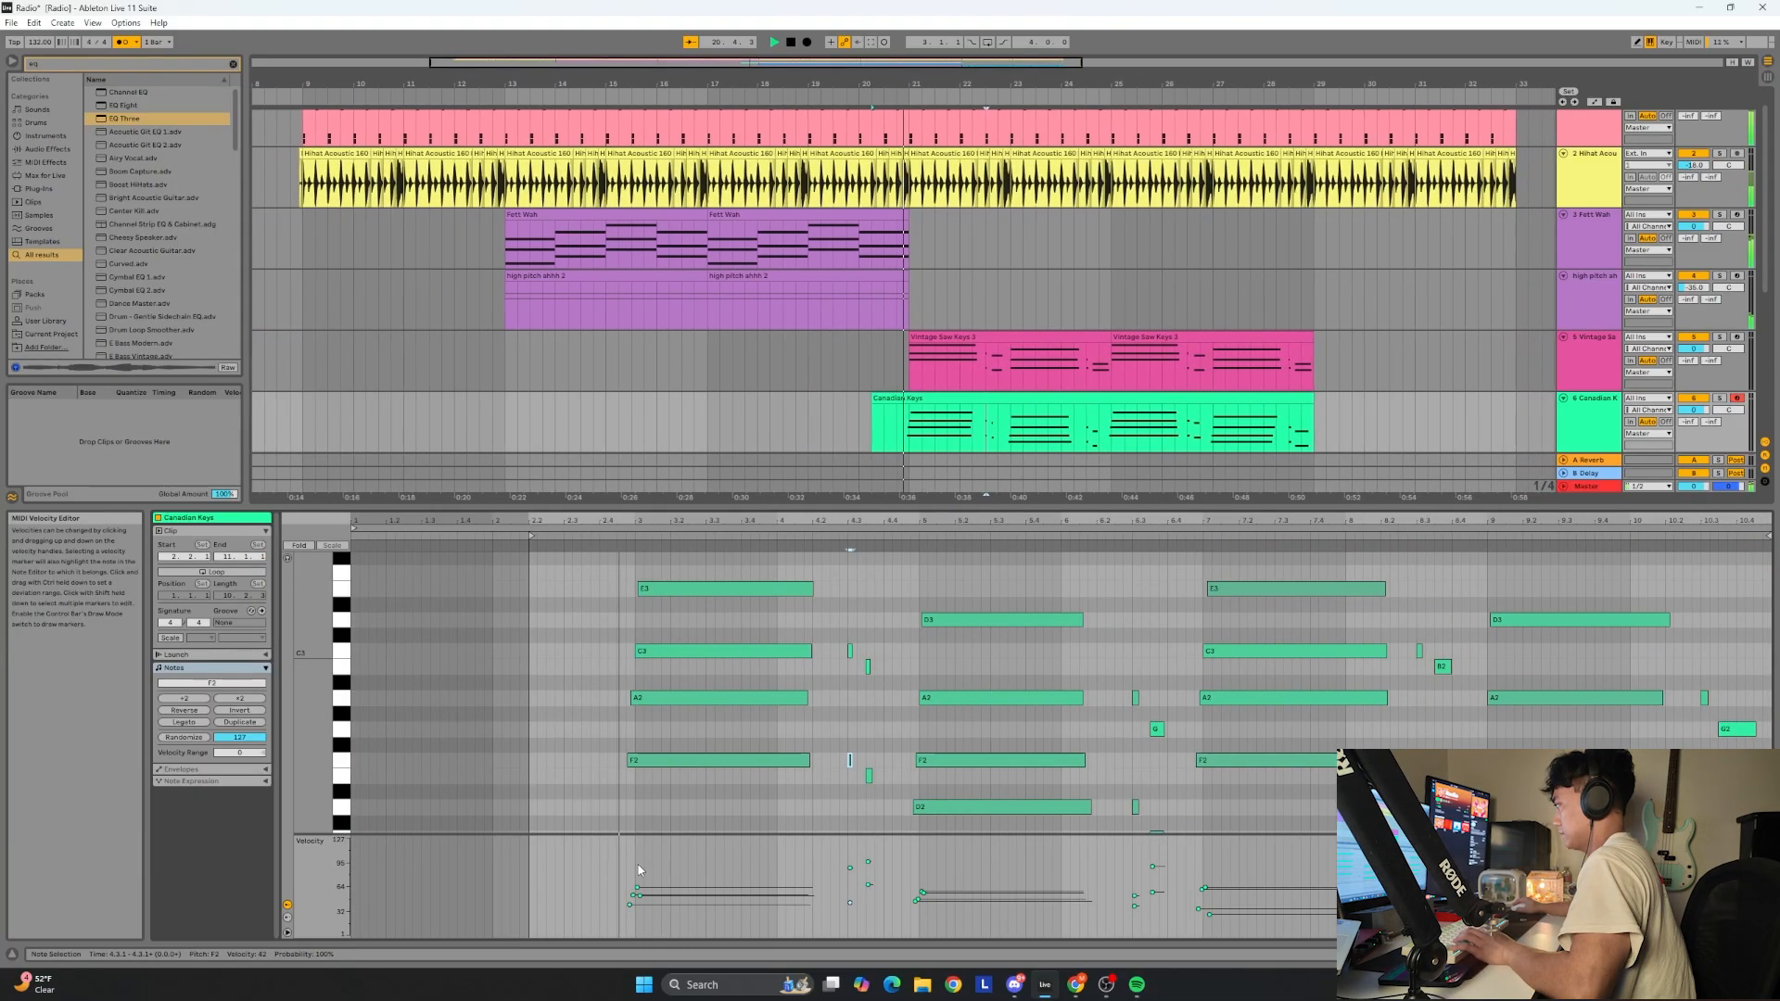
{"action": "mouse_move", "coordinate": [624, 873]}
{"action": "left_mouse_down"}
{"action": "mouse_move", "coordinate": [651, 914]}
{"action": "mouse_move", "coordinate": [631, 897]}
{"action": "left_mouse_up"}
{"action": "left_click_drag", "start_coordinate": [892, 879], "coordinate": [935, 895]}
{"action": "left_click_drag", "start_coordinate": [1190, 875], "coordinate": [1233, 905]}
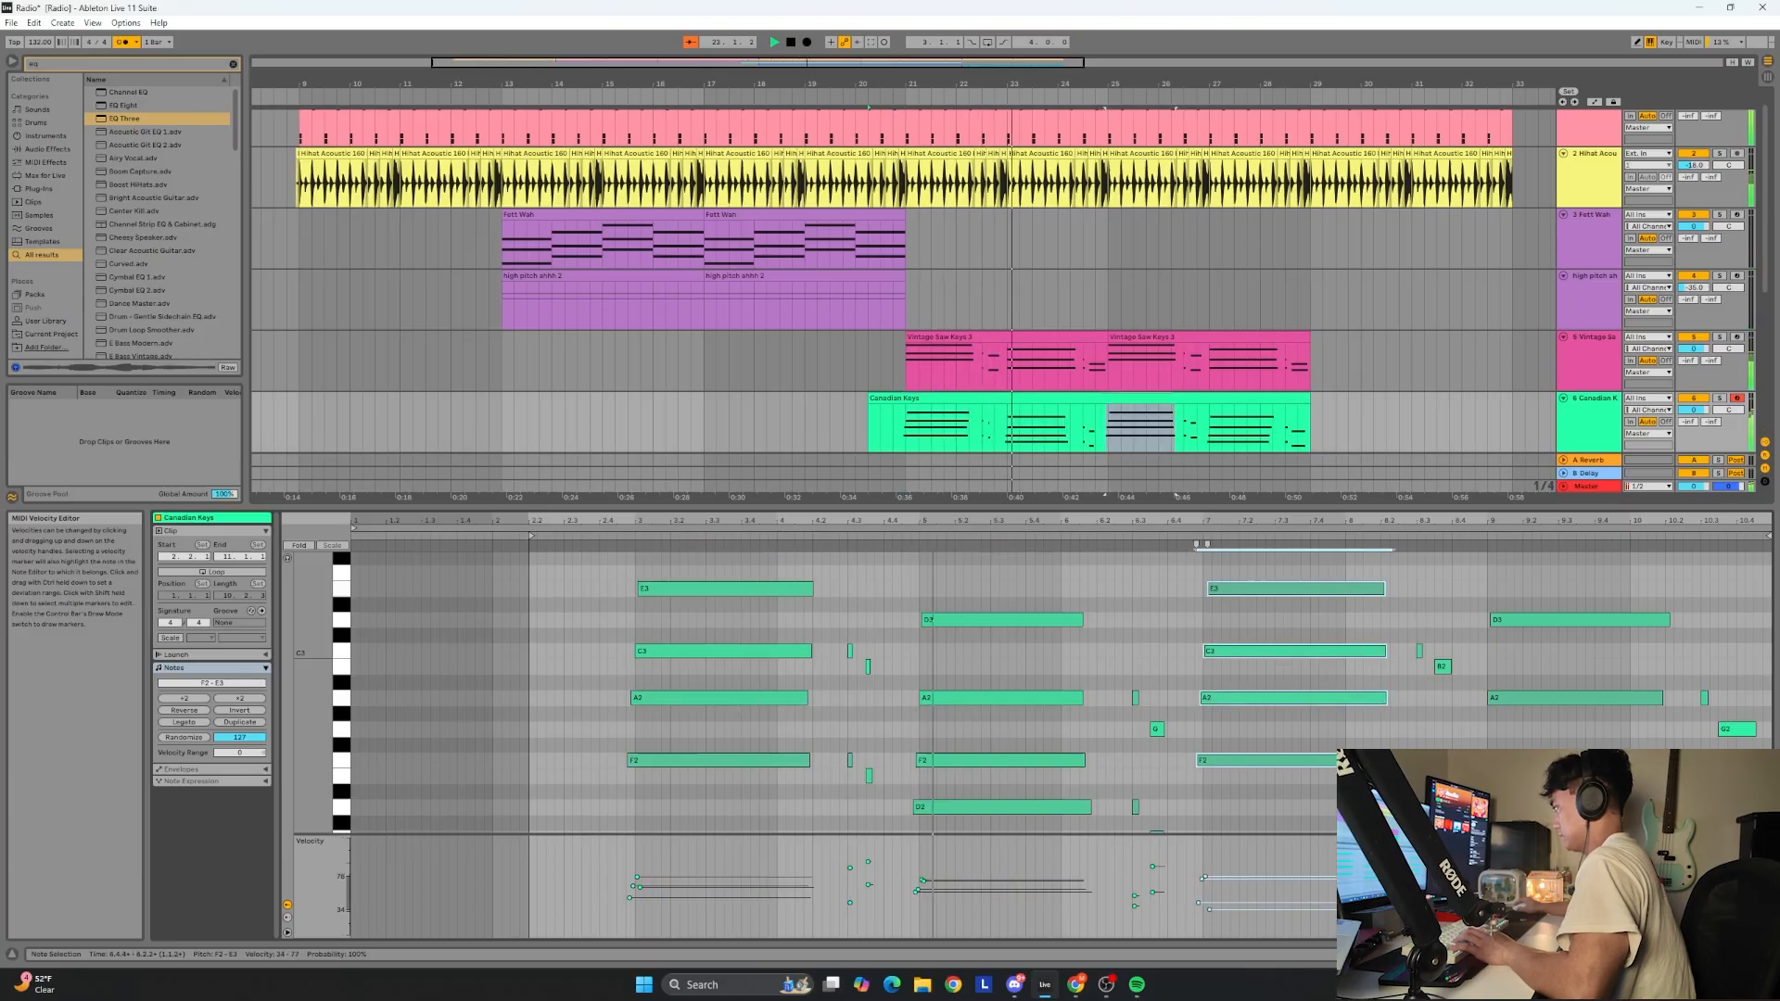
{"action": "mouse_move", "coordinate": [1121, 884]}
{"action": "left_mouse_down"}
{"action": "mouse_move", "coordinate": [1142, 915]}
{"action": "mouse_move", "coordinate": [1135, 898]}
{"action": "left_mouse_up"}
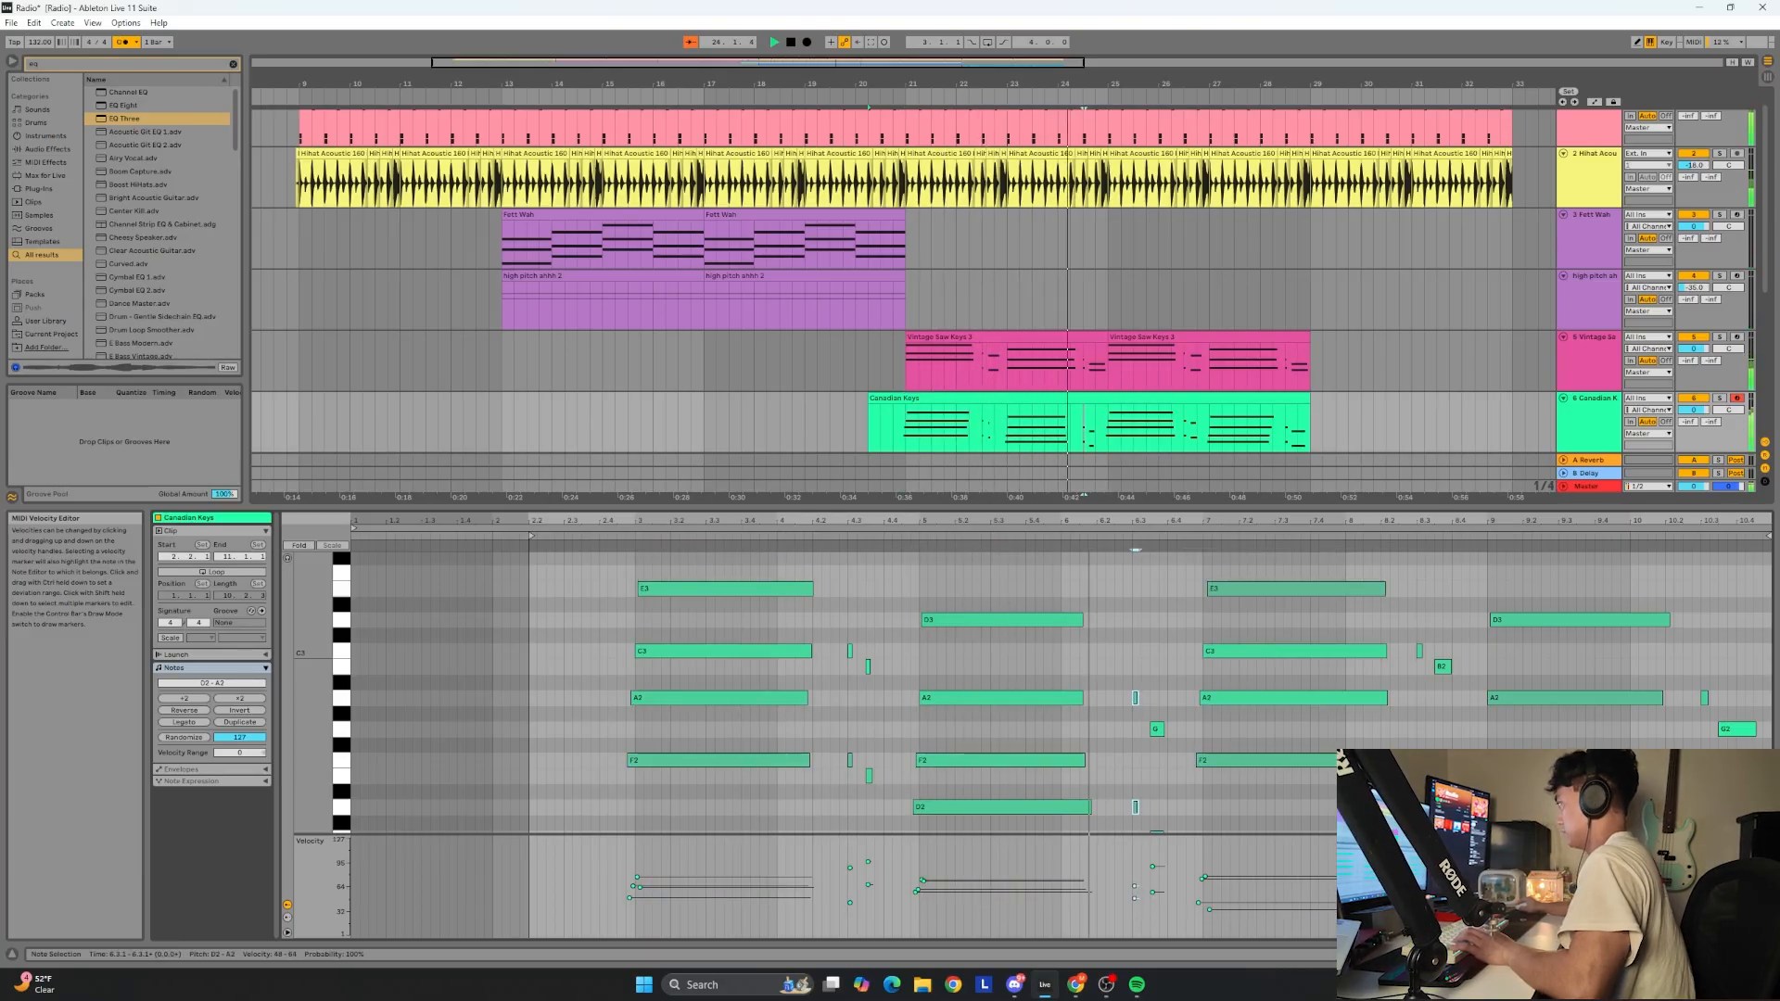
{"action": "left_click_drag", "start_coordinate": [1719, 852], "coordinate": [1719, 861]}
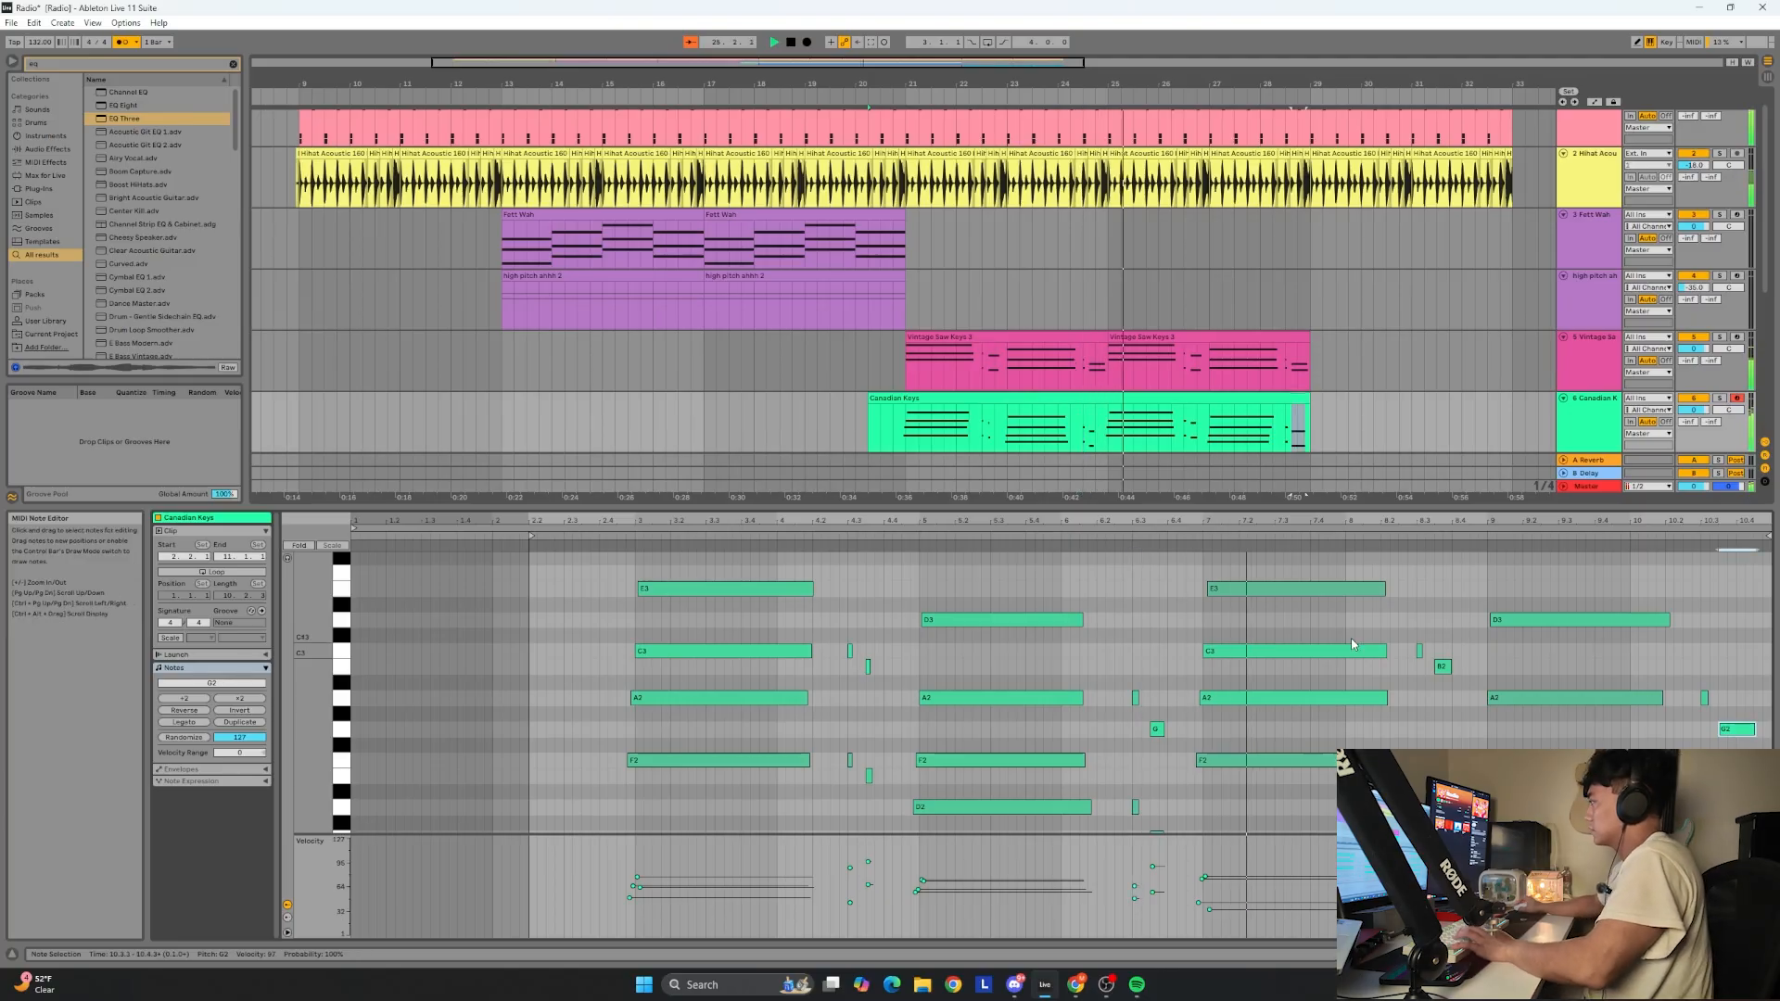
{"action": "scroll", "coordinate": [1326, 583], "scroll_direction": "down", "scroll_amount": 3}
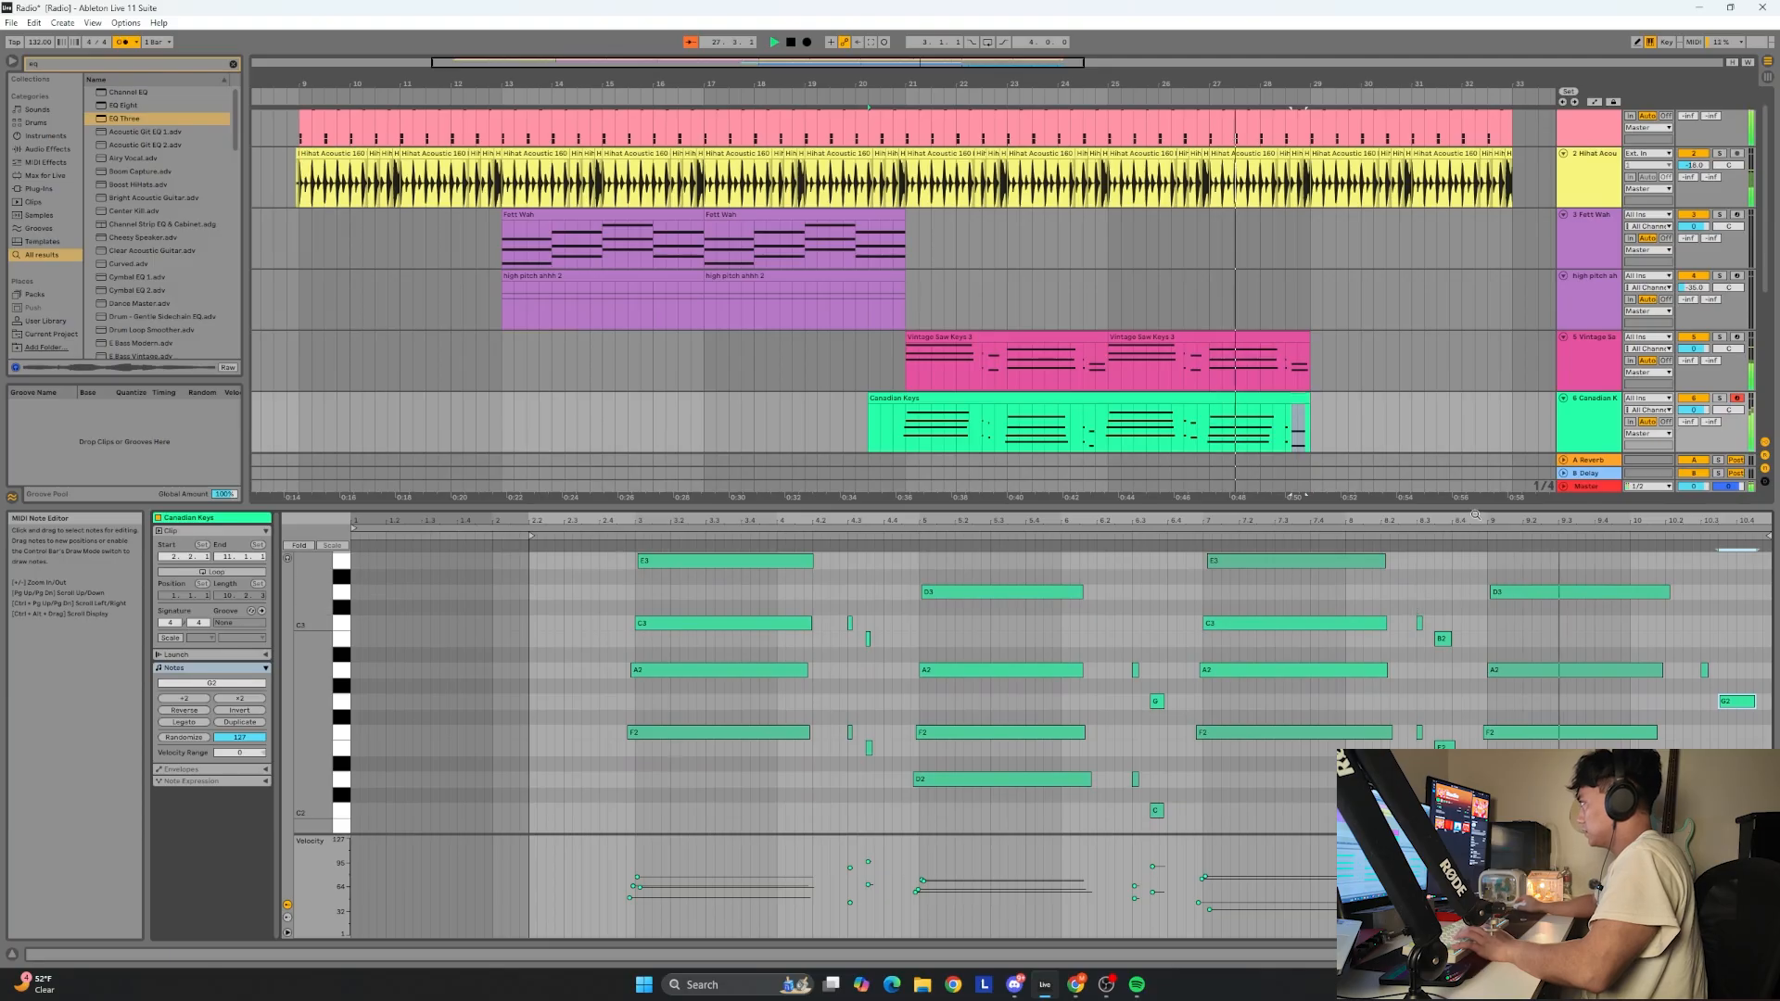
{"action": "scroll", "coordinate": [1573, 621], "scroll_direction": "up", "scroll_amount": 4}
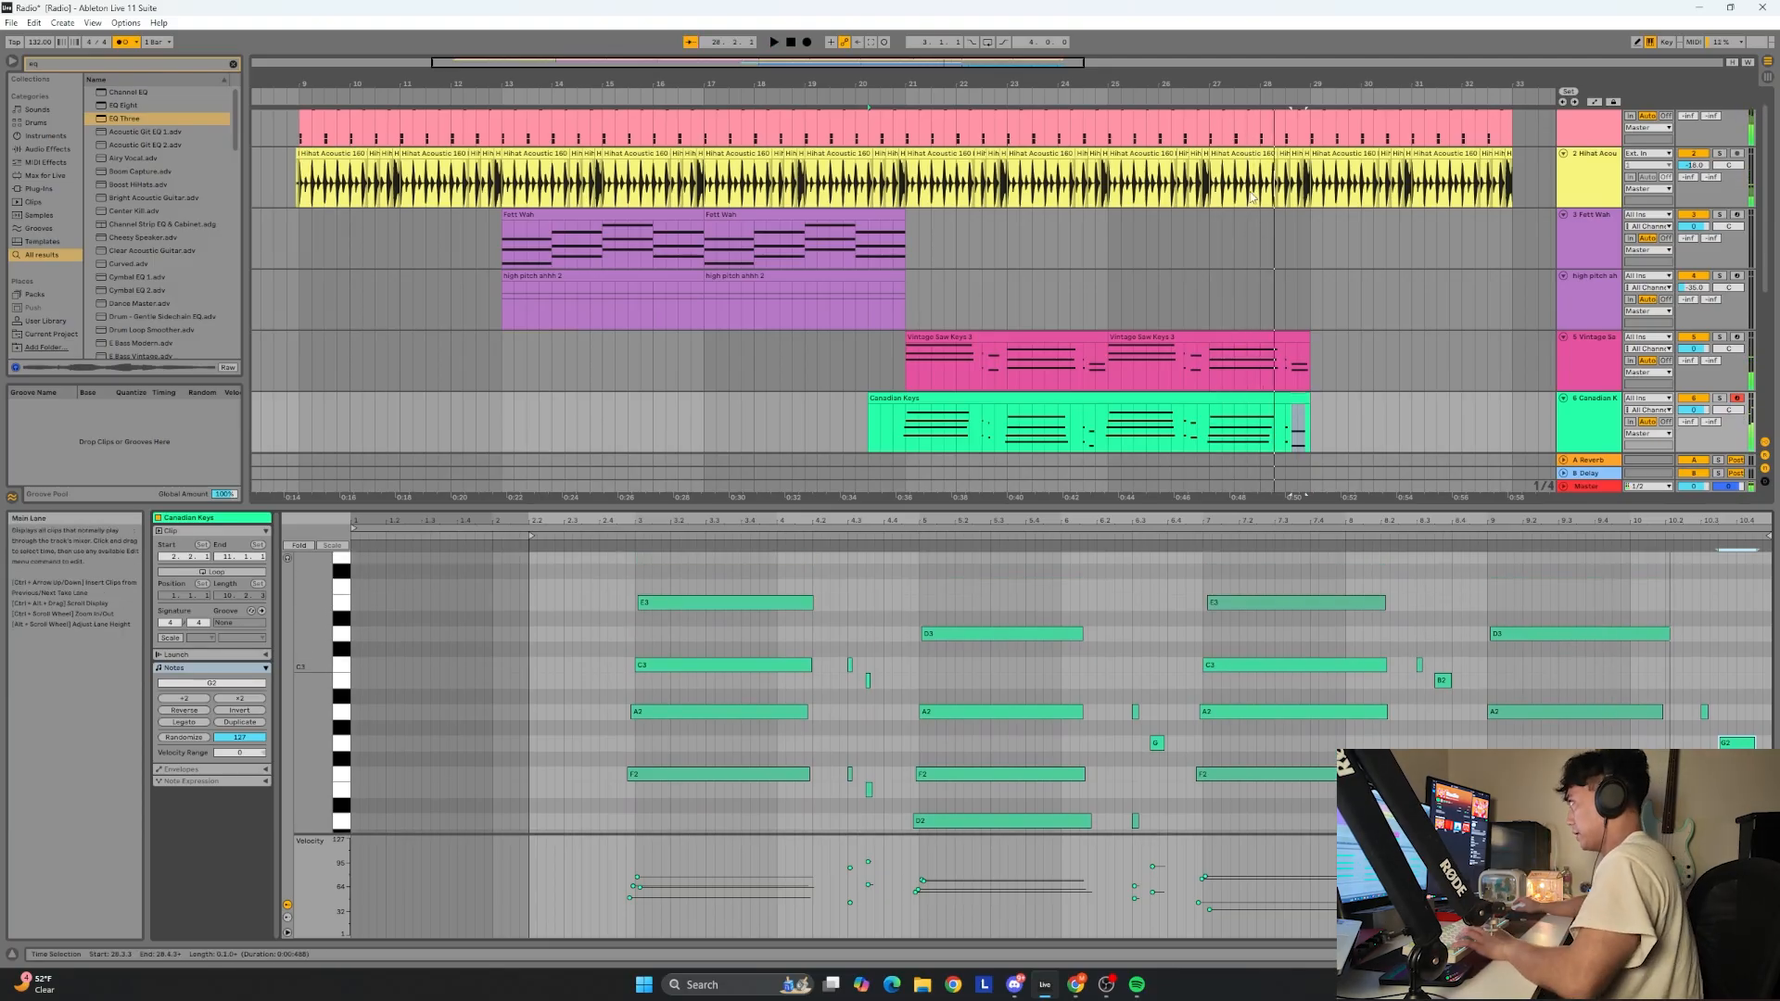
Add two layered crash hits on the first beat of the drum clip at bar 29 and lower their velocities.
{"action": "scroll", "coordinate": [1250, 198], "scroll_direction": "up", "scroll_amount": 1}
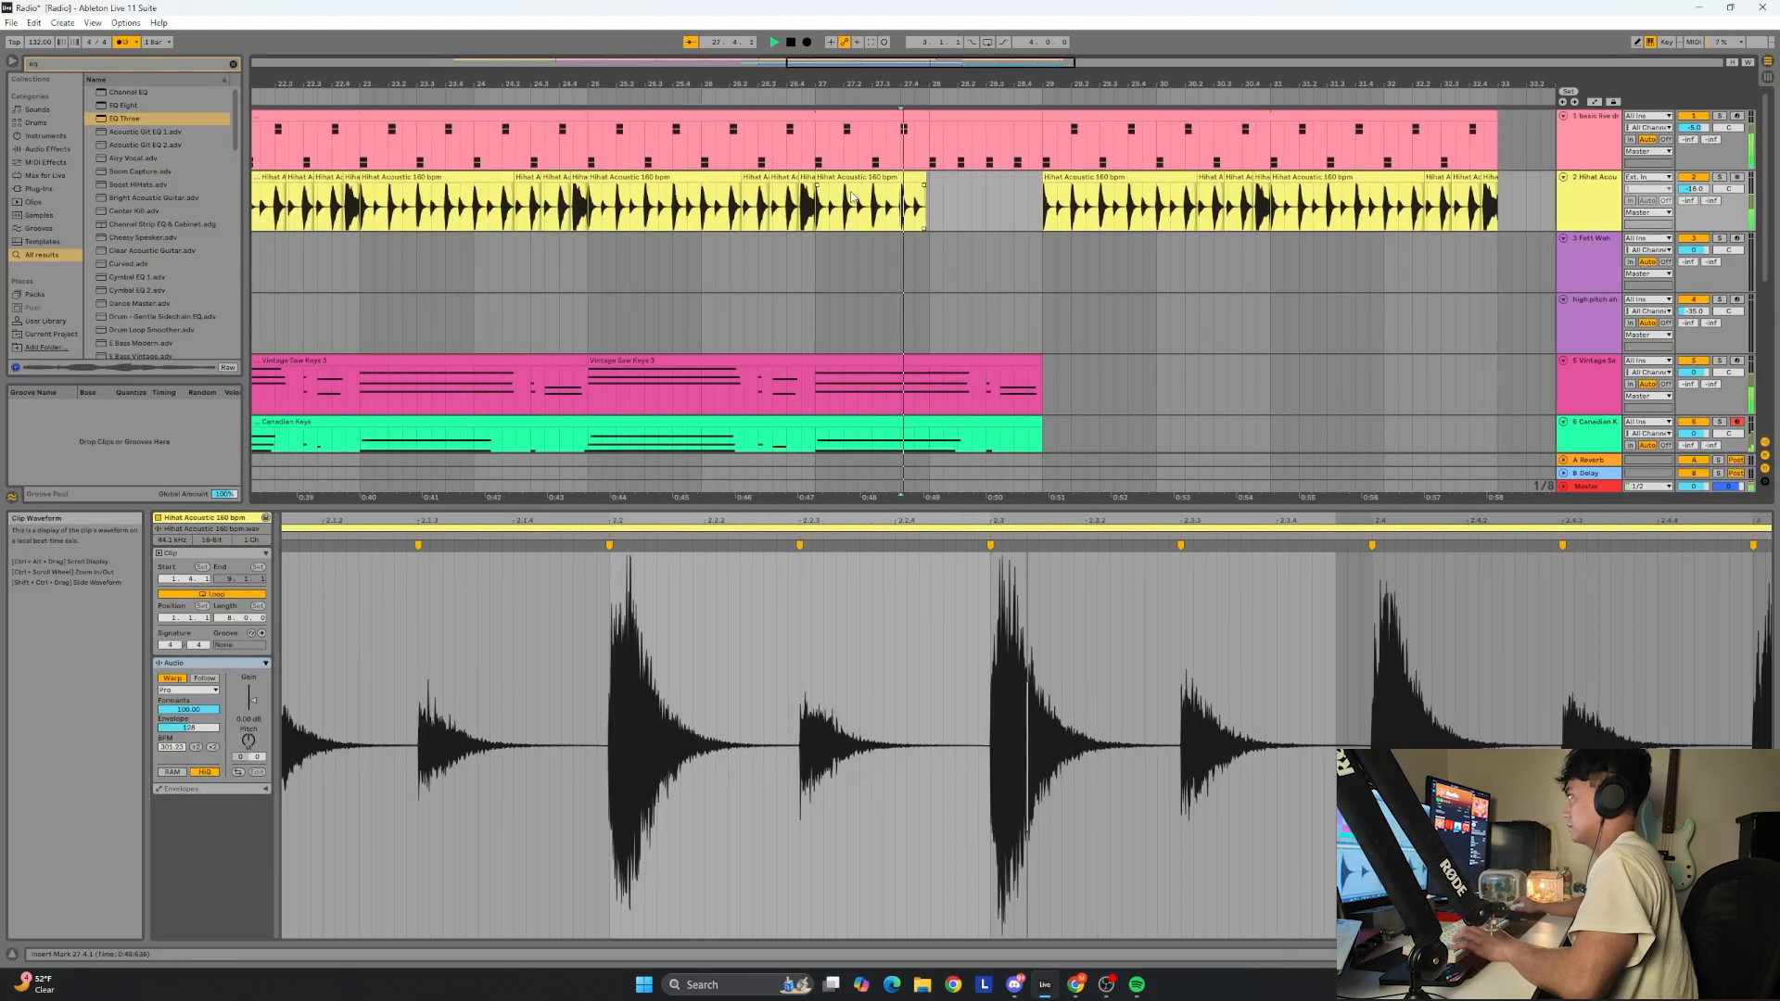
{"action": "scroll", "coordinate": [853, 196], "scroll_direction": "down", "scroll_amount": 5}
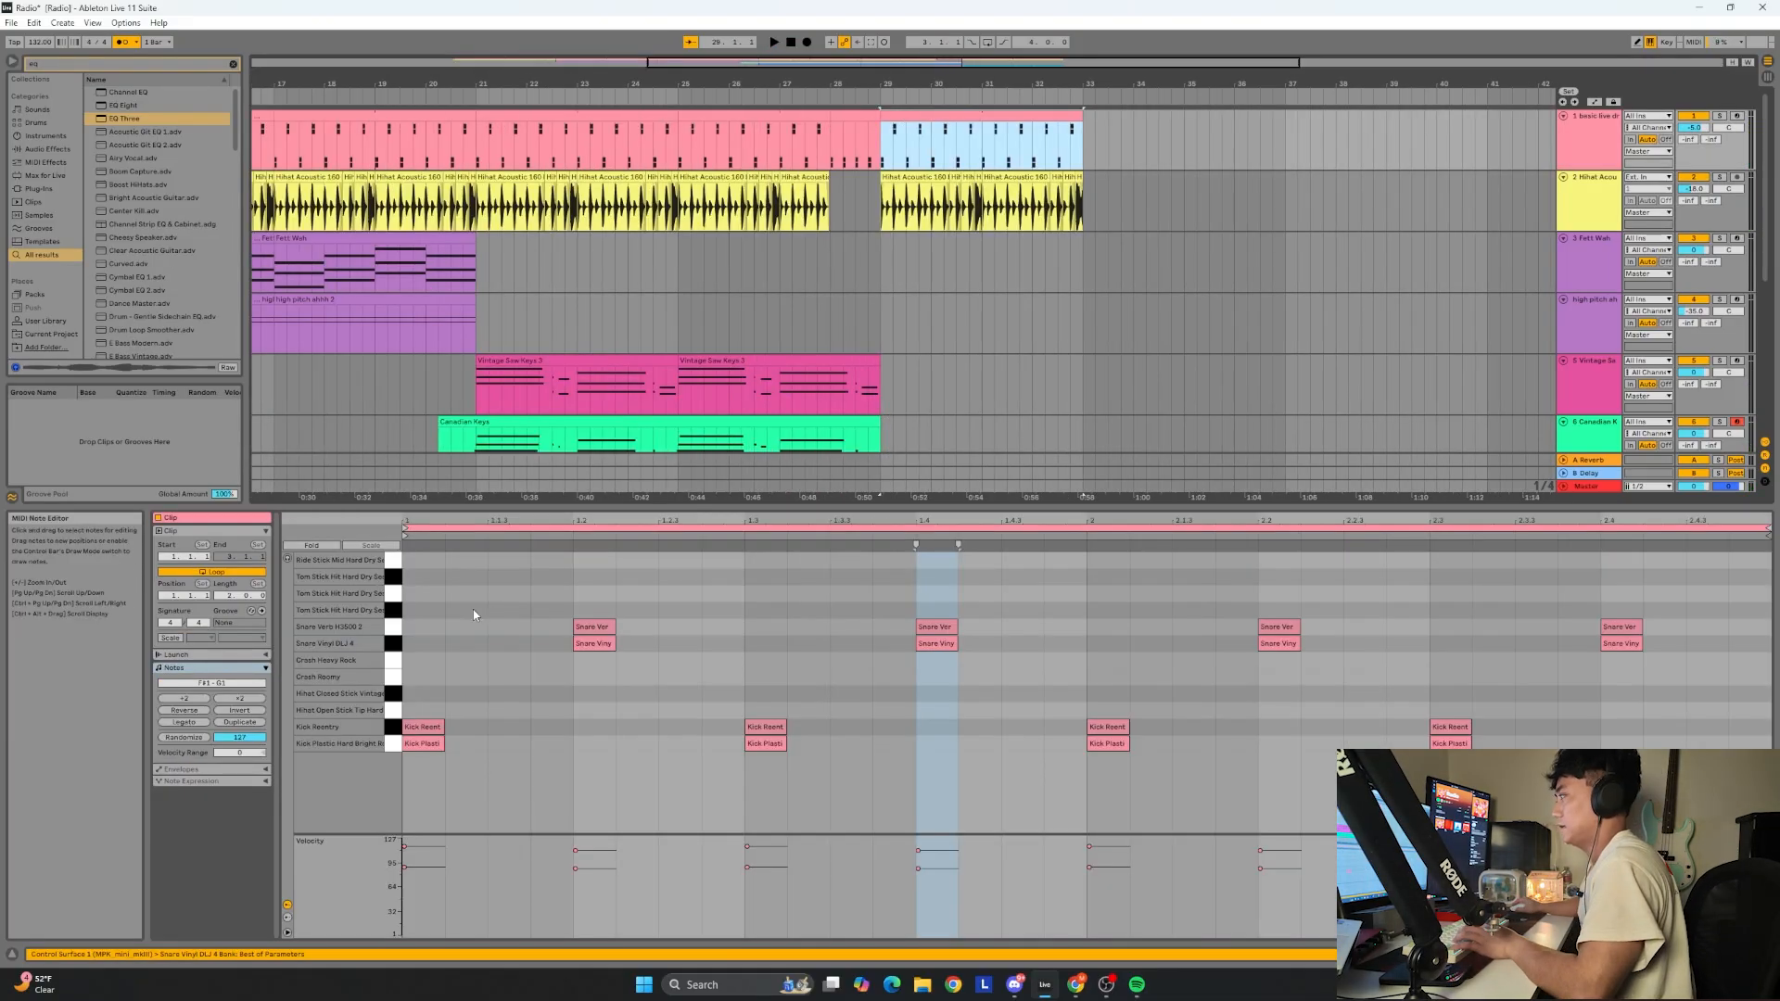
{"action": "double_click", "coordinate": [424, 676]}
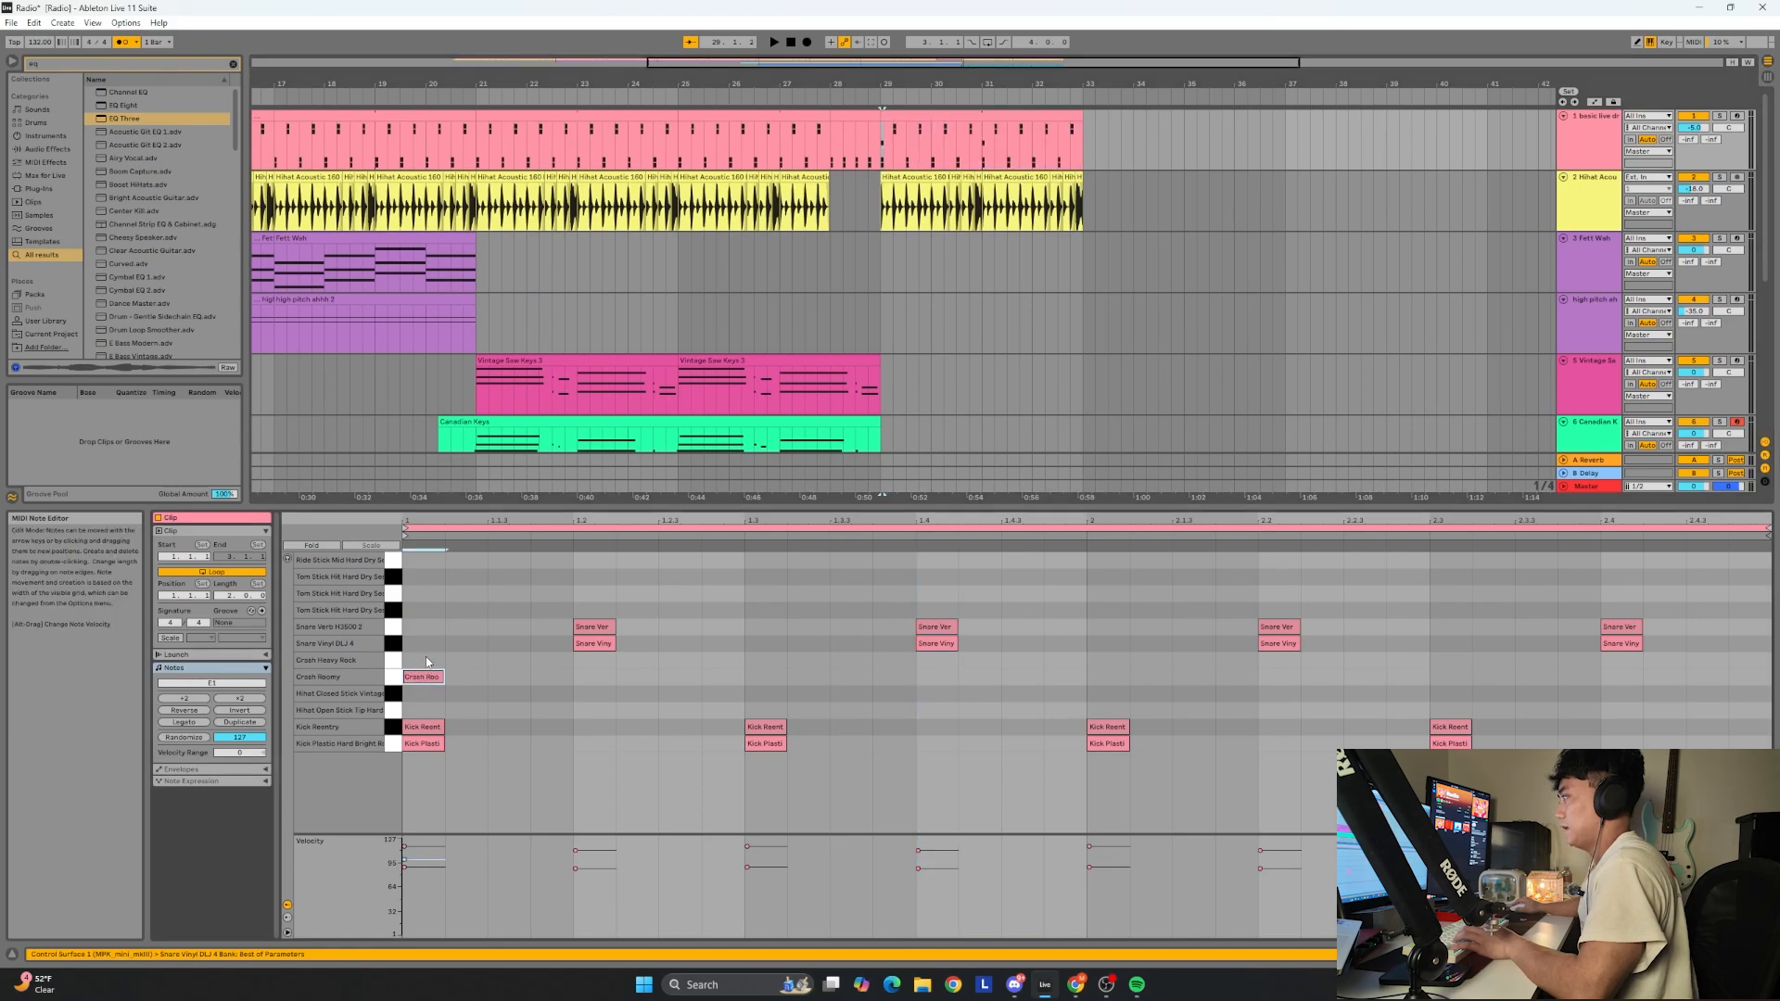
{"action": "double_click", "coordinate": [426, 660]}
{"action": "left_click", "coordinate": [449, 837]}
{"action": "left_click_drag", "start_coordinate": [449, 835], "coordinate": [445, 774]}
{"action": "left_click", "coordinate": [428, 678]}
{"action": "left_click", "coordinate": [426, 661]}
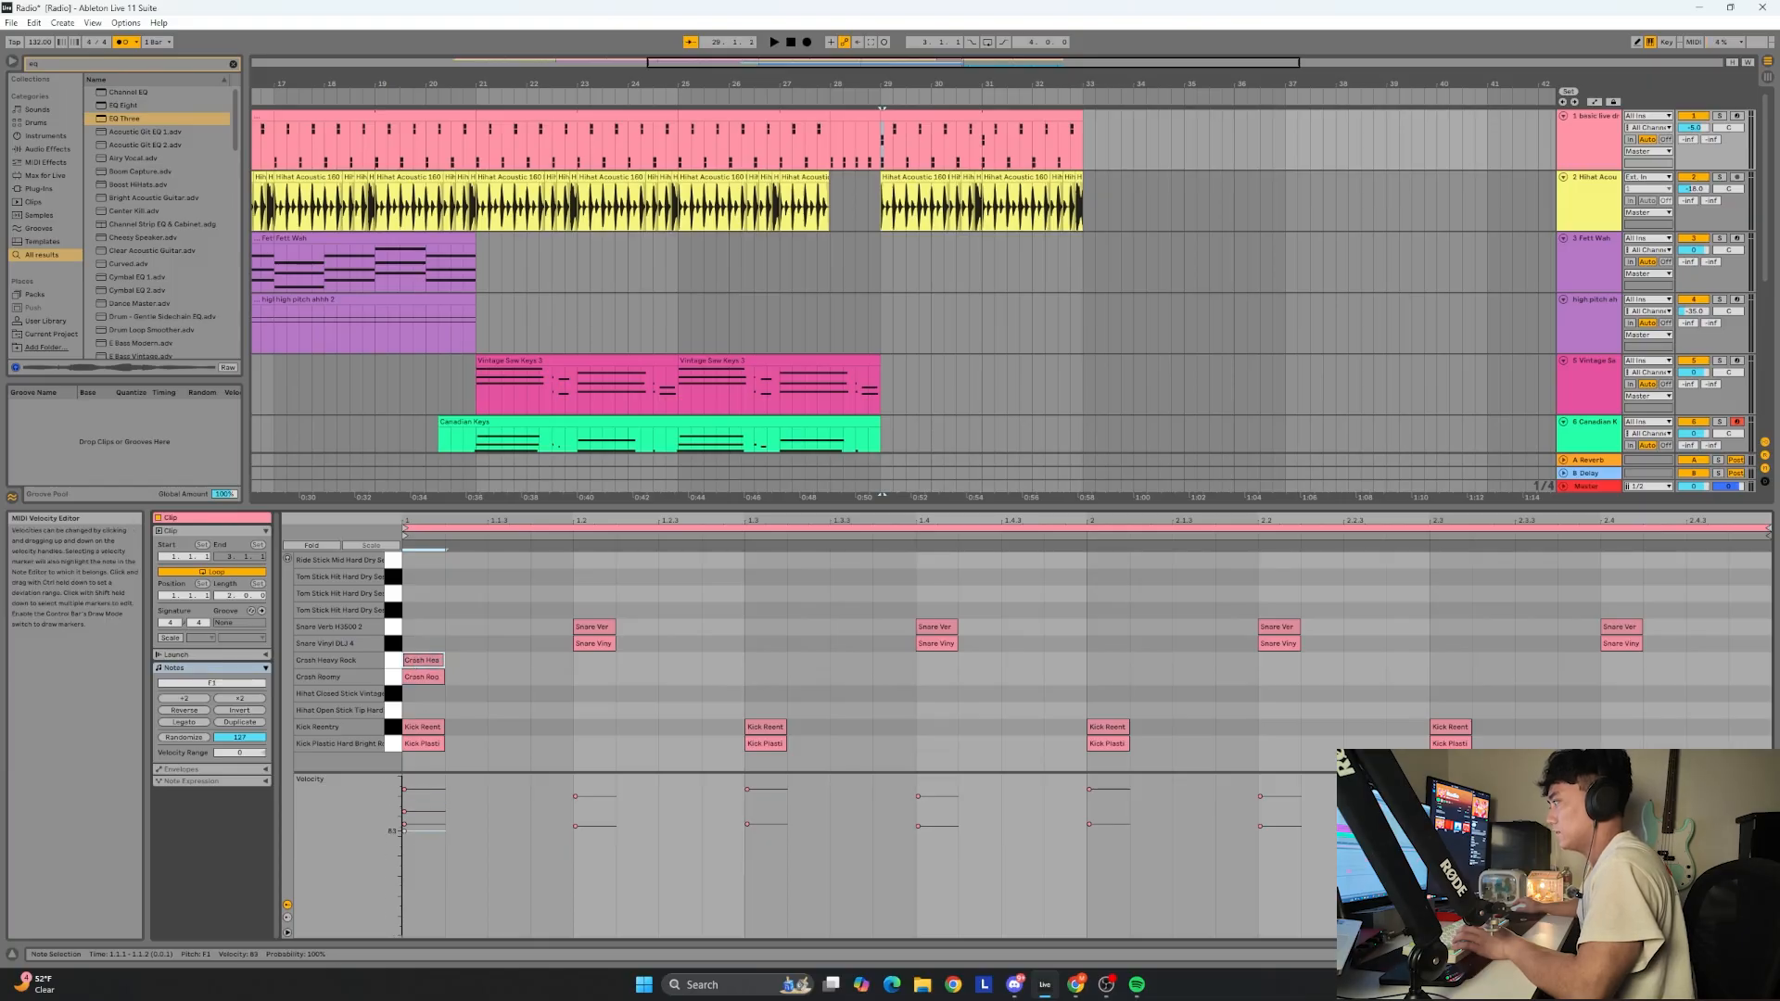
{"action": "left_click", "coordinate": [429, 680]}
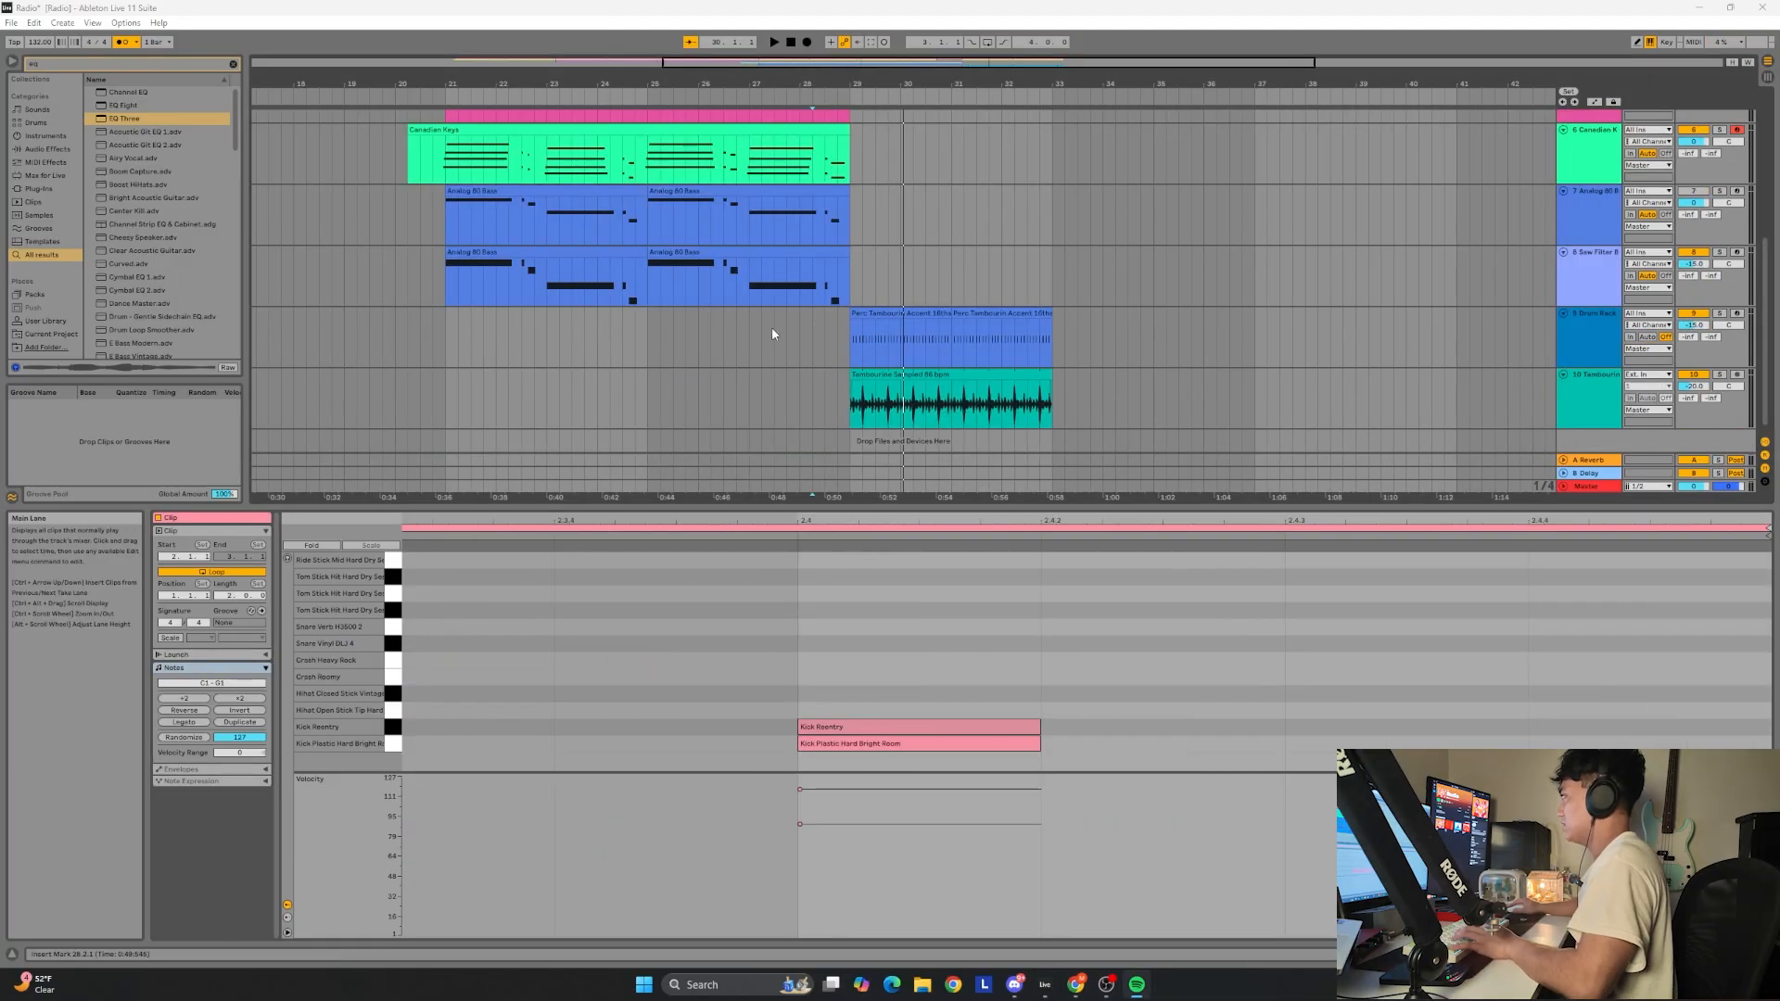
Record a new four-chord part on the Canadian Keys track starting at bar 29.
{"action": "scroll", "coordinate": [768, 328], "scroll_direction": "up", "scroll_amount": 2}
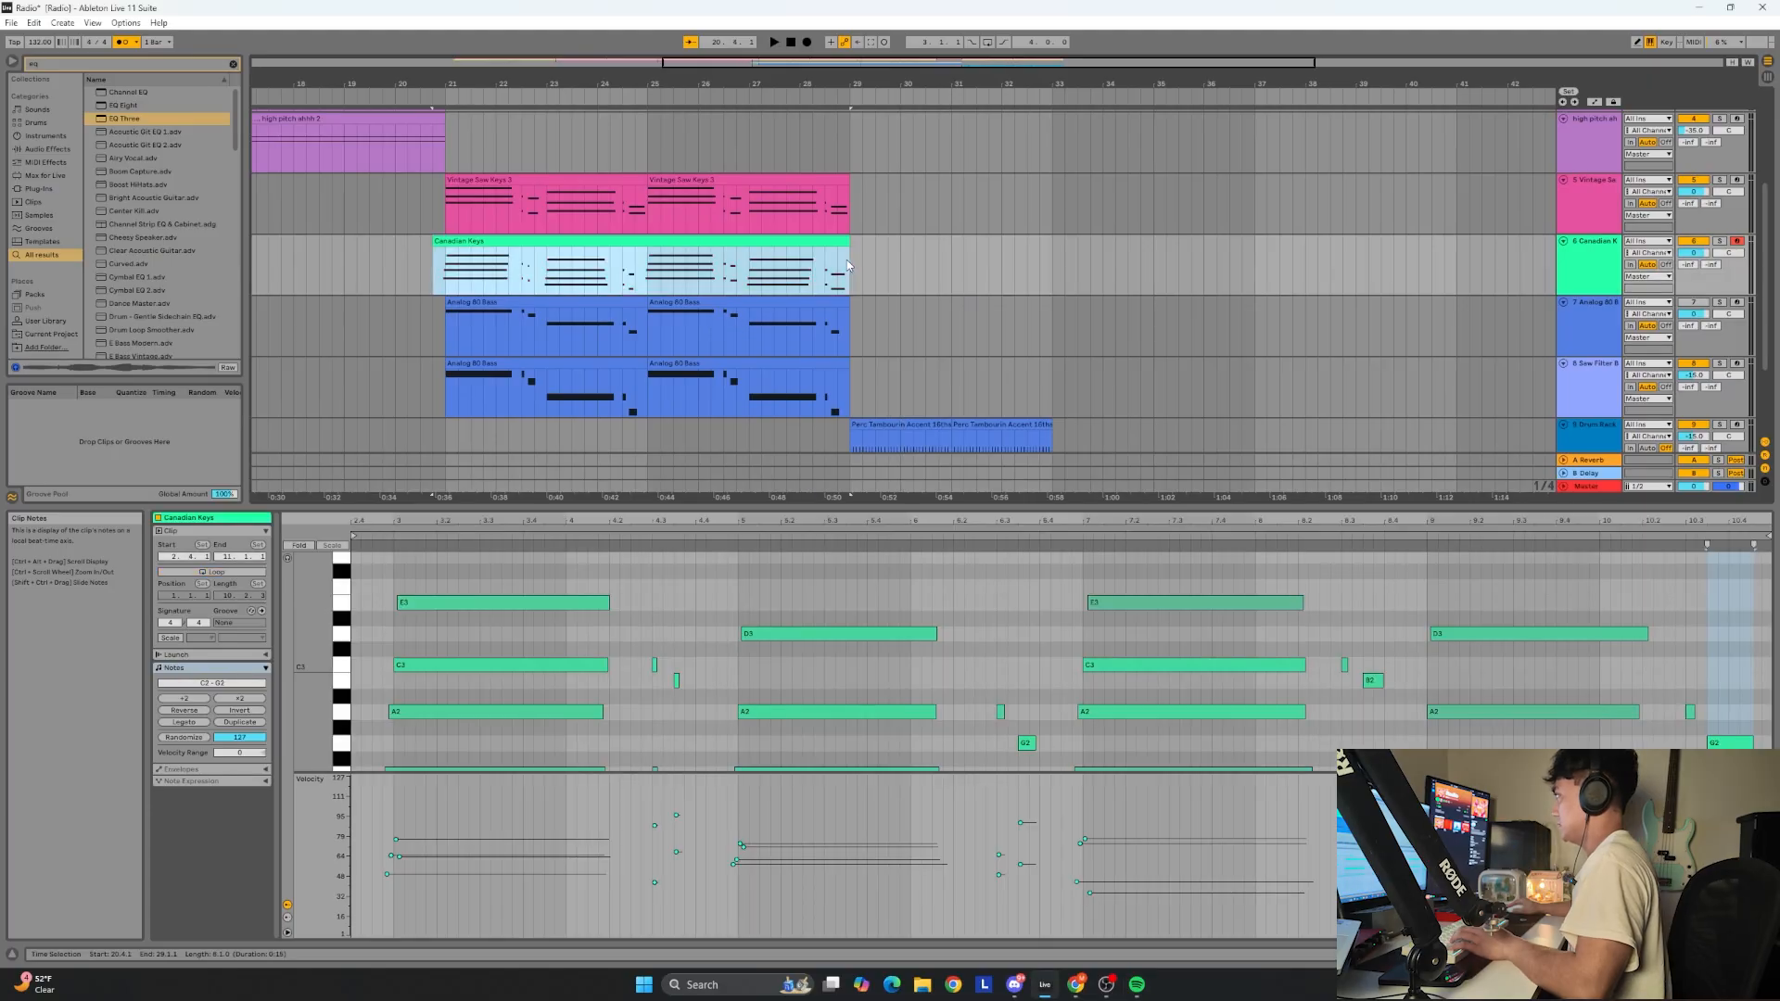
{"action": "left_click", "coordinate": [853, 262]}
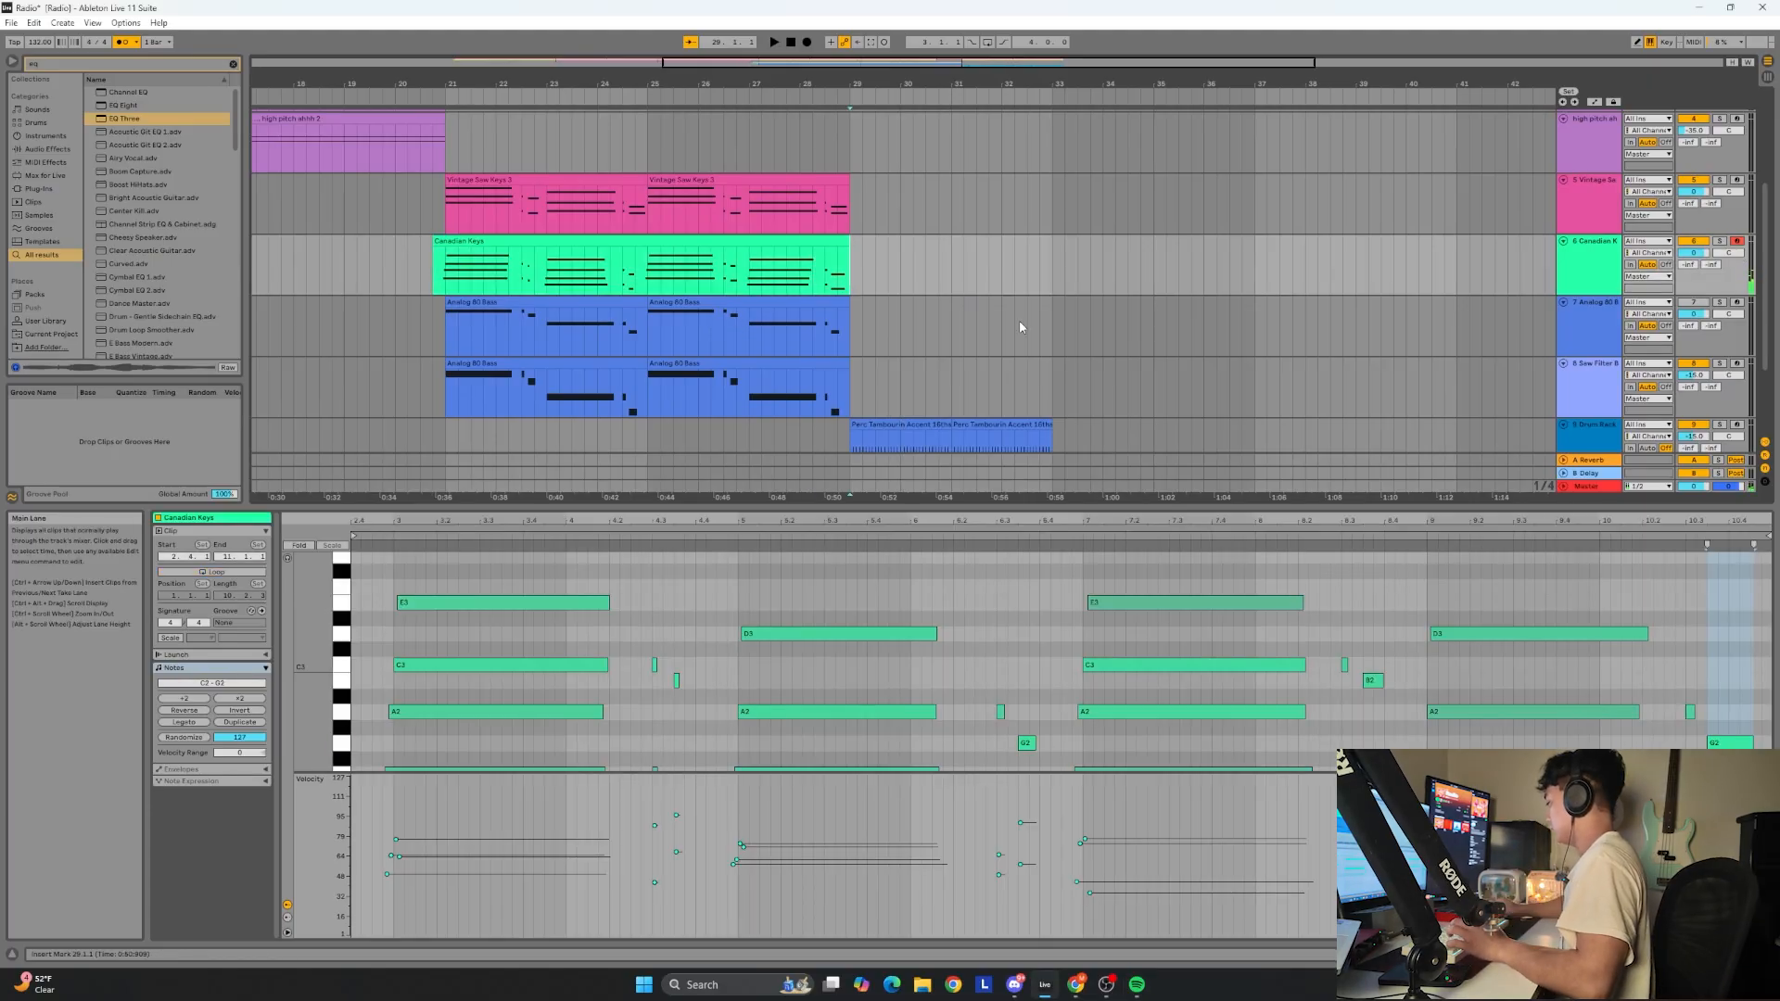
{"action": "left_click", "coordinate": [807, 43]}
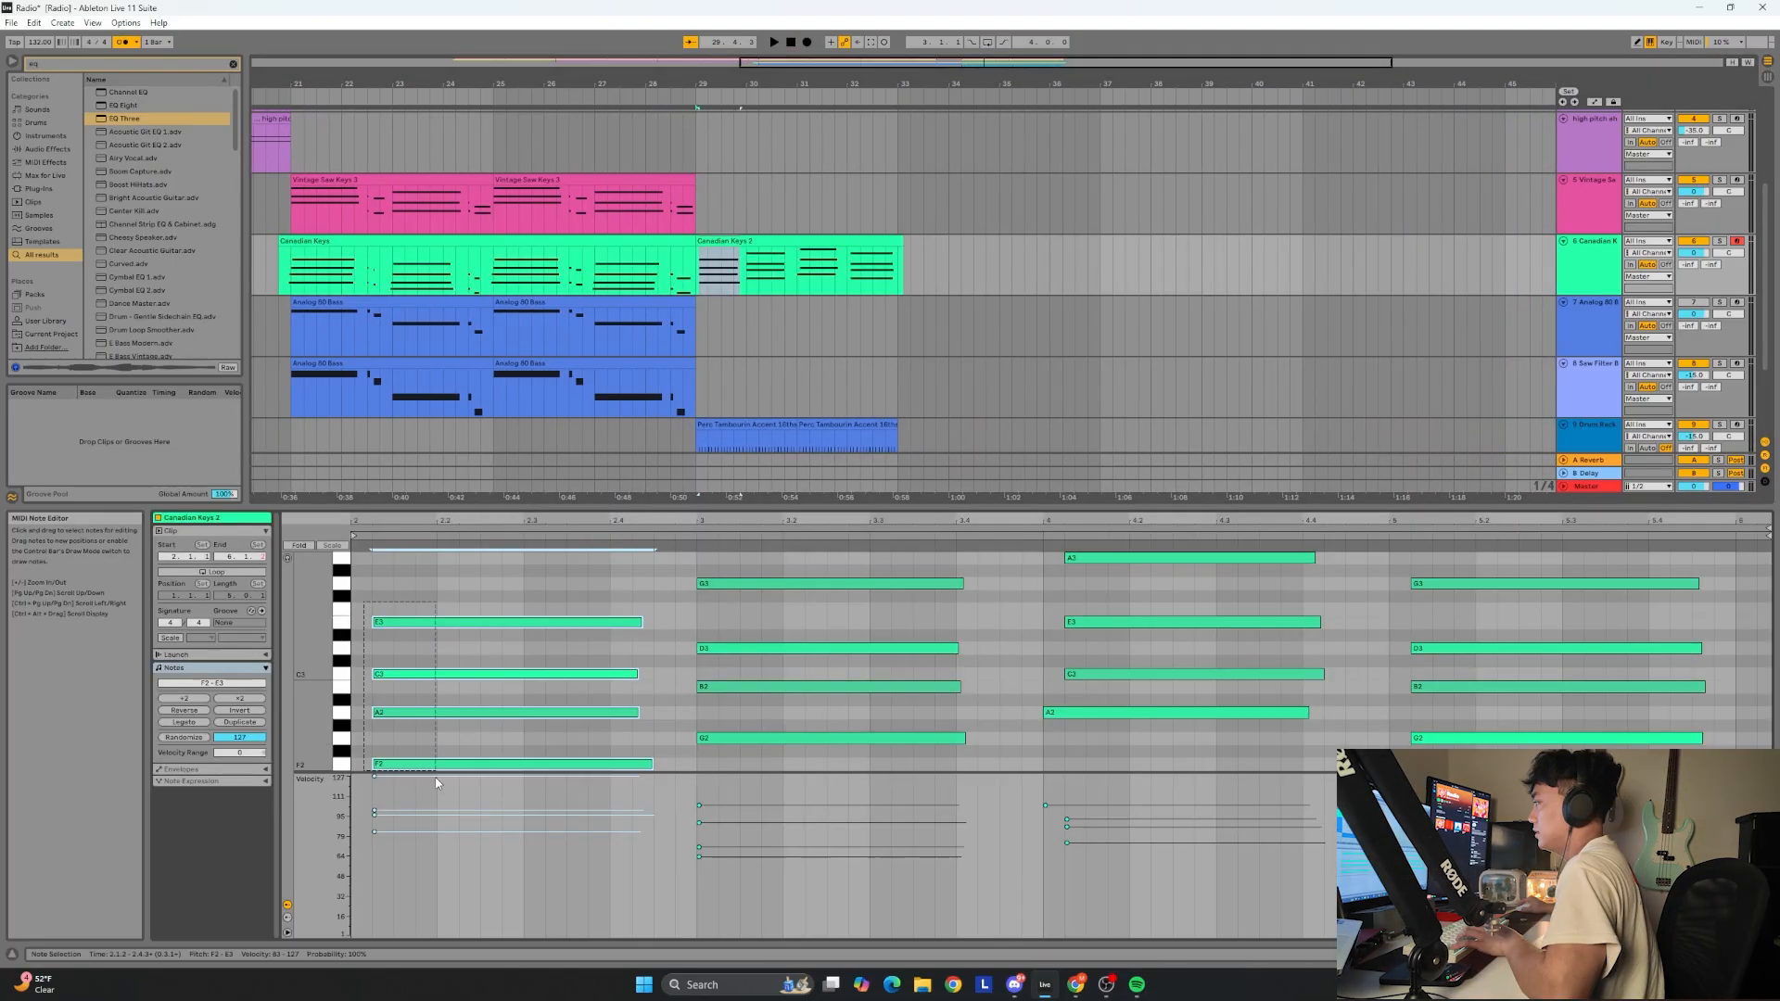
Nudge the first, third and fourth chords of the newly recorded Canadian Keys clip to tighten their timing against the grid.
{"action": "left_click_drag", "start_coordinate": [437, 783], "coordinate": [437, 782]}
{"action": "key", "text": "Left"}
{"action": "left_click_drag", "start_coordinate": [1062, 561], "coordinate": [1092, 691]}
{"action": "key", "text": "Left"}
{"action": "left_click_drag", "start_coordinate": [1416, 576], "coordinate": [1407, 742]}
{"action": "key", "text": "Left"}
{"action": "key", "text": "Right"}
{"action": "left_click", "coordinate": [1708, 642]}
{"action": "right_click", "coordinate": [1349, 639]}
{"action": "left_click", "coordinate": [1345, 629]}
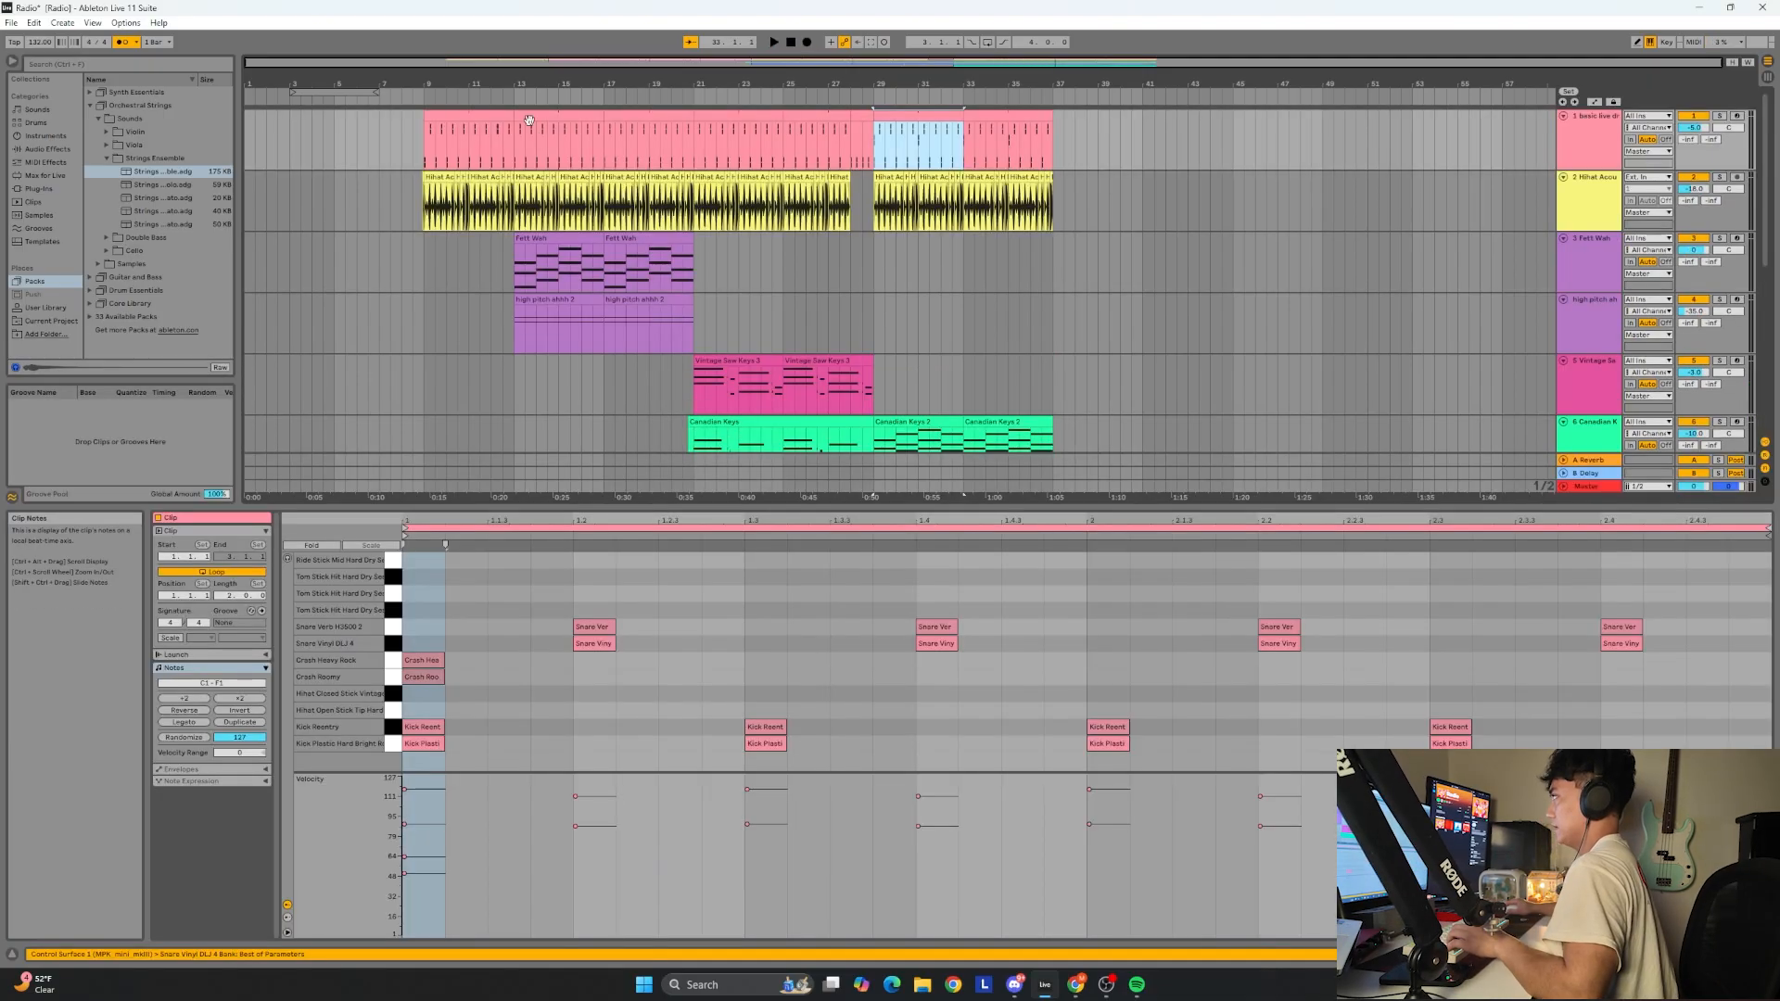
Duplicate the clips from bar 13 to bar 29 across the tracks so the copied section starts at bar 37.
{"action": "left_click", "coordinate": [557, 139]}
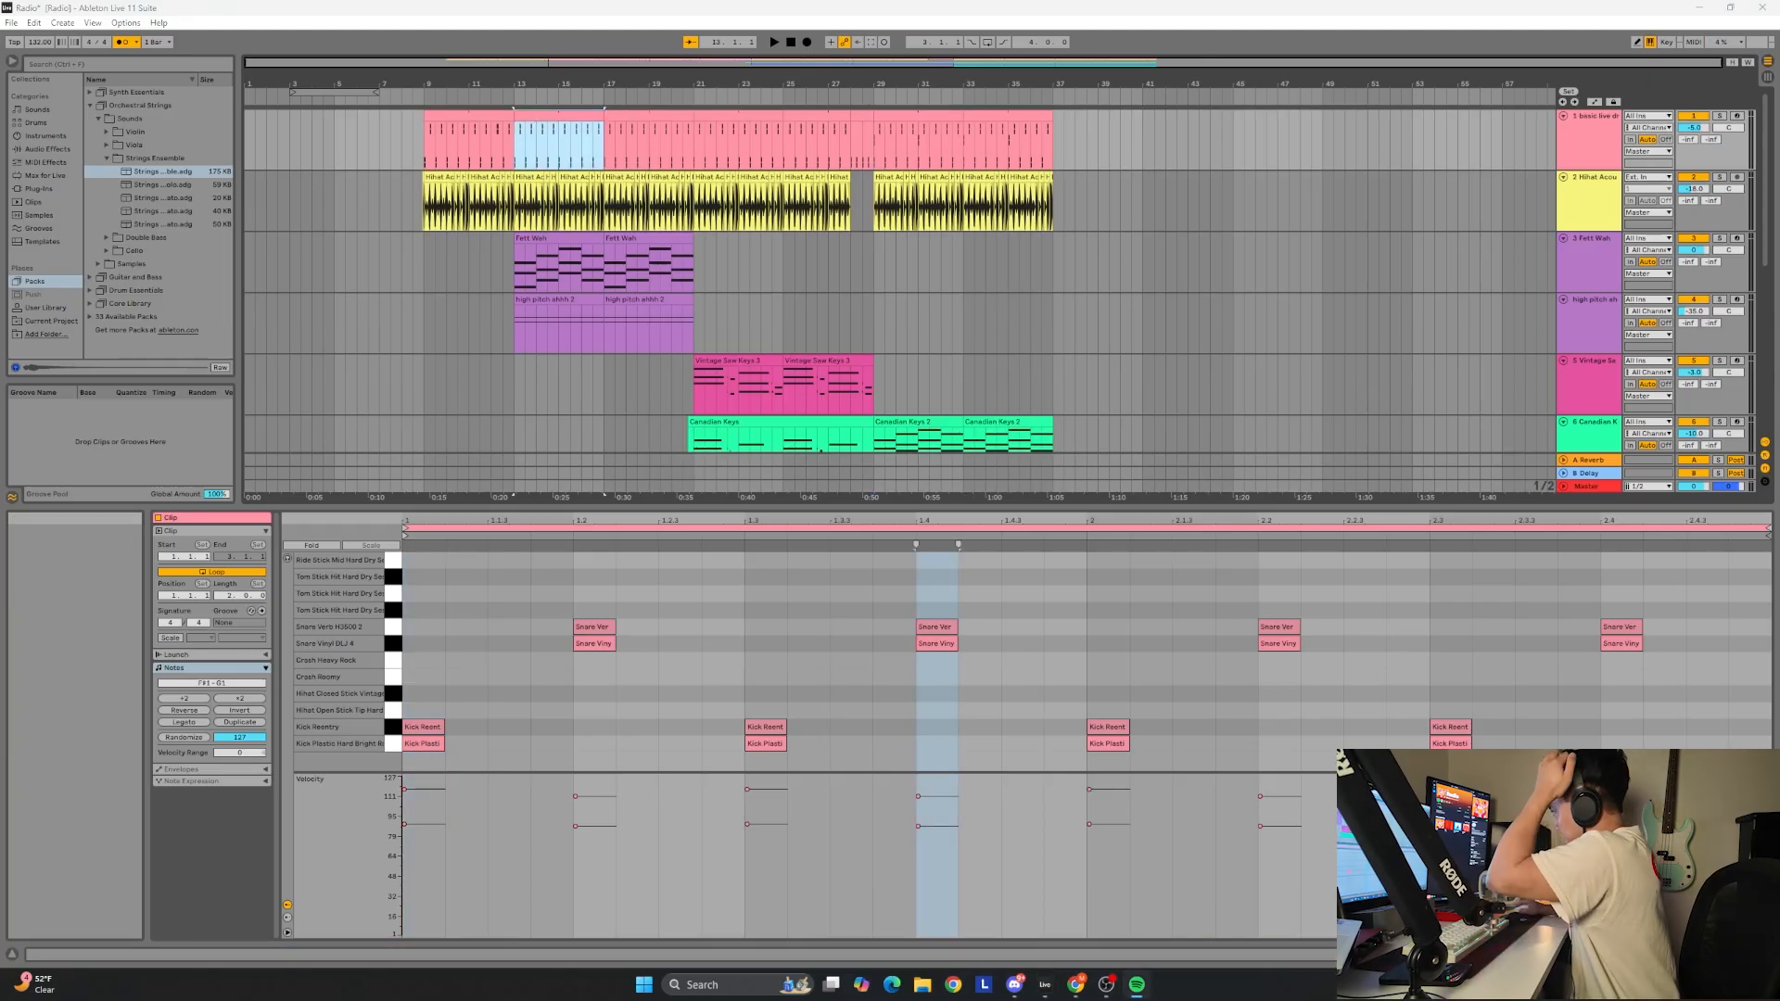
{"action": "left_click", "coordinate": [705, 298], "text": "shift"}
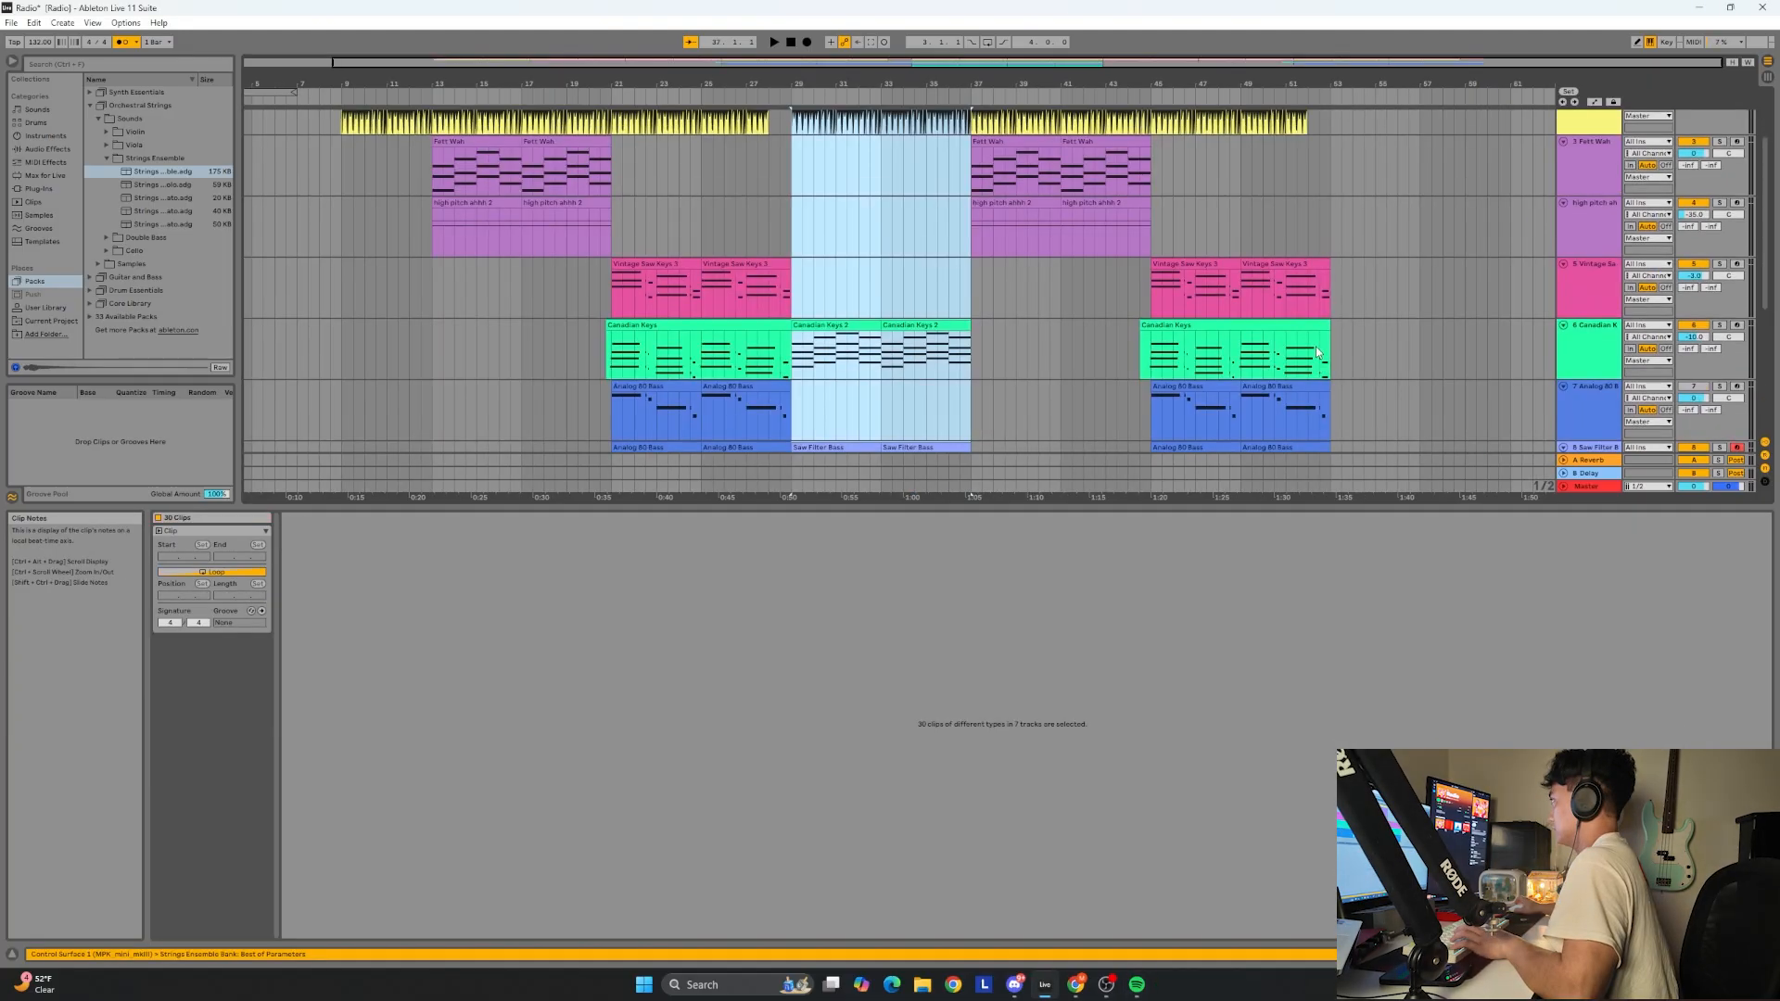
Paste the copied section from bars 29 to 37 at bar 53 across all the tracks.
{"action": "scroll", "coordinate": [1339, 192], "scroll_direction": "up", "scroll_amount": 2}
{"action": "left_click", "coordinate": [1336, 165]}
{"action": "key", "text": "ctrl+v"}
{"action": "left_click", "coordinate": [1408, 308]}
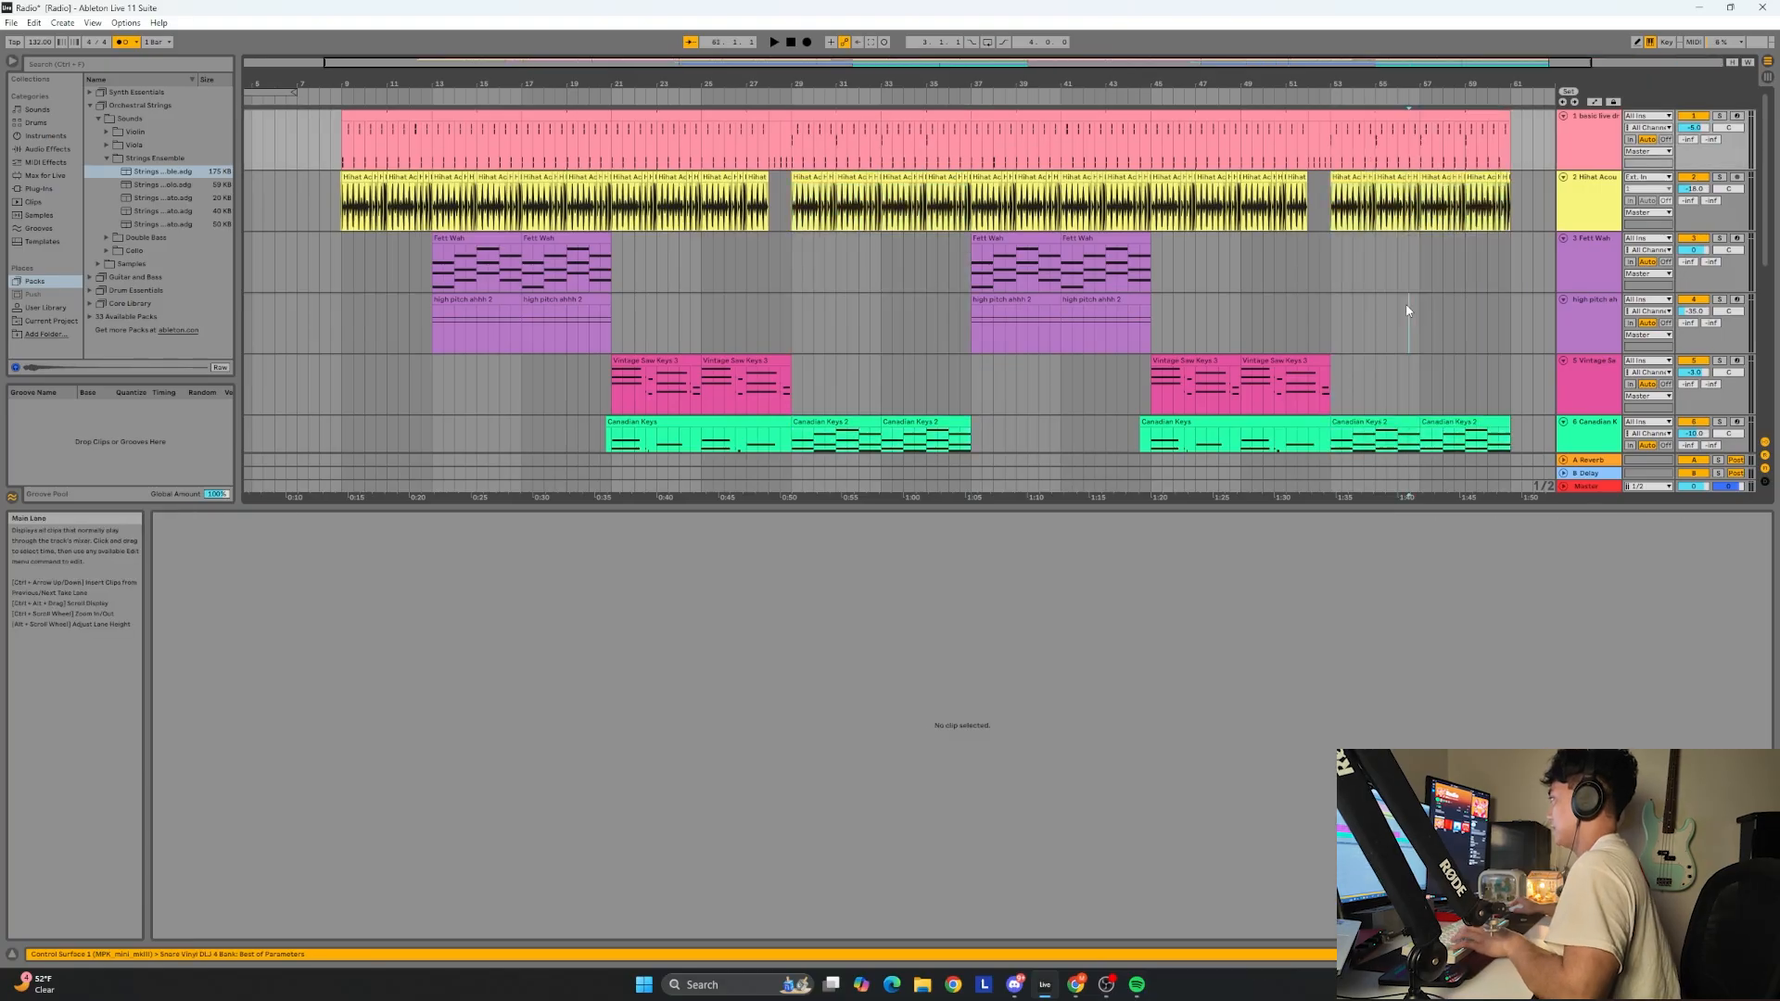
Play back the arrangement from bar 53 to check the pasted section.
{"action": "left_click", "coordinate": [1336, 263]}
{"action": "scroll", "coordinate": [1441, 264], "scroll_direction": "down", "scroll_amount": 5}
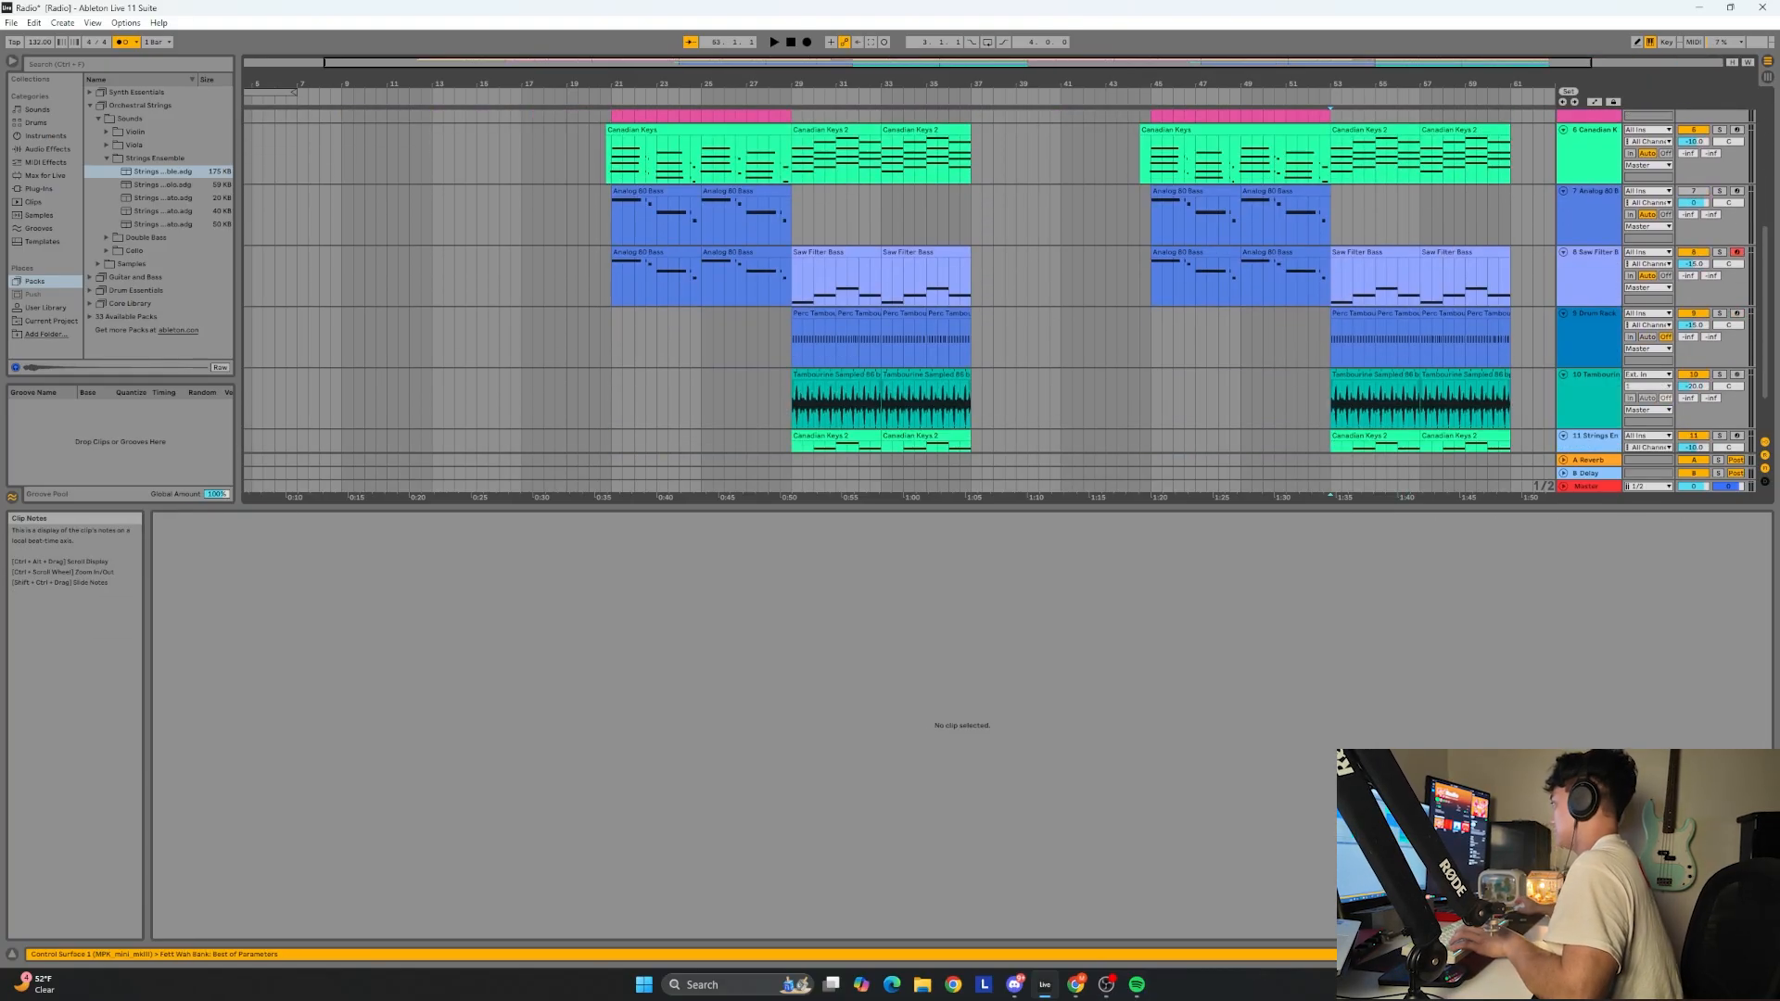
{"action": "key", "text": "space"}
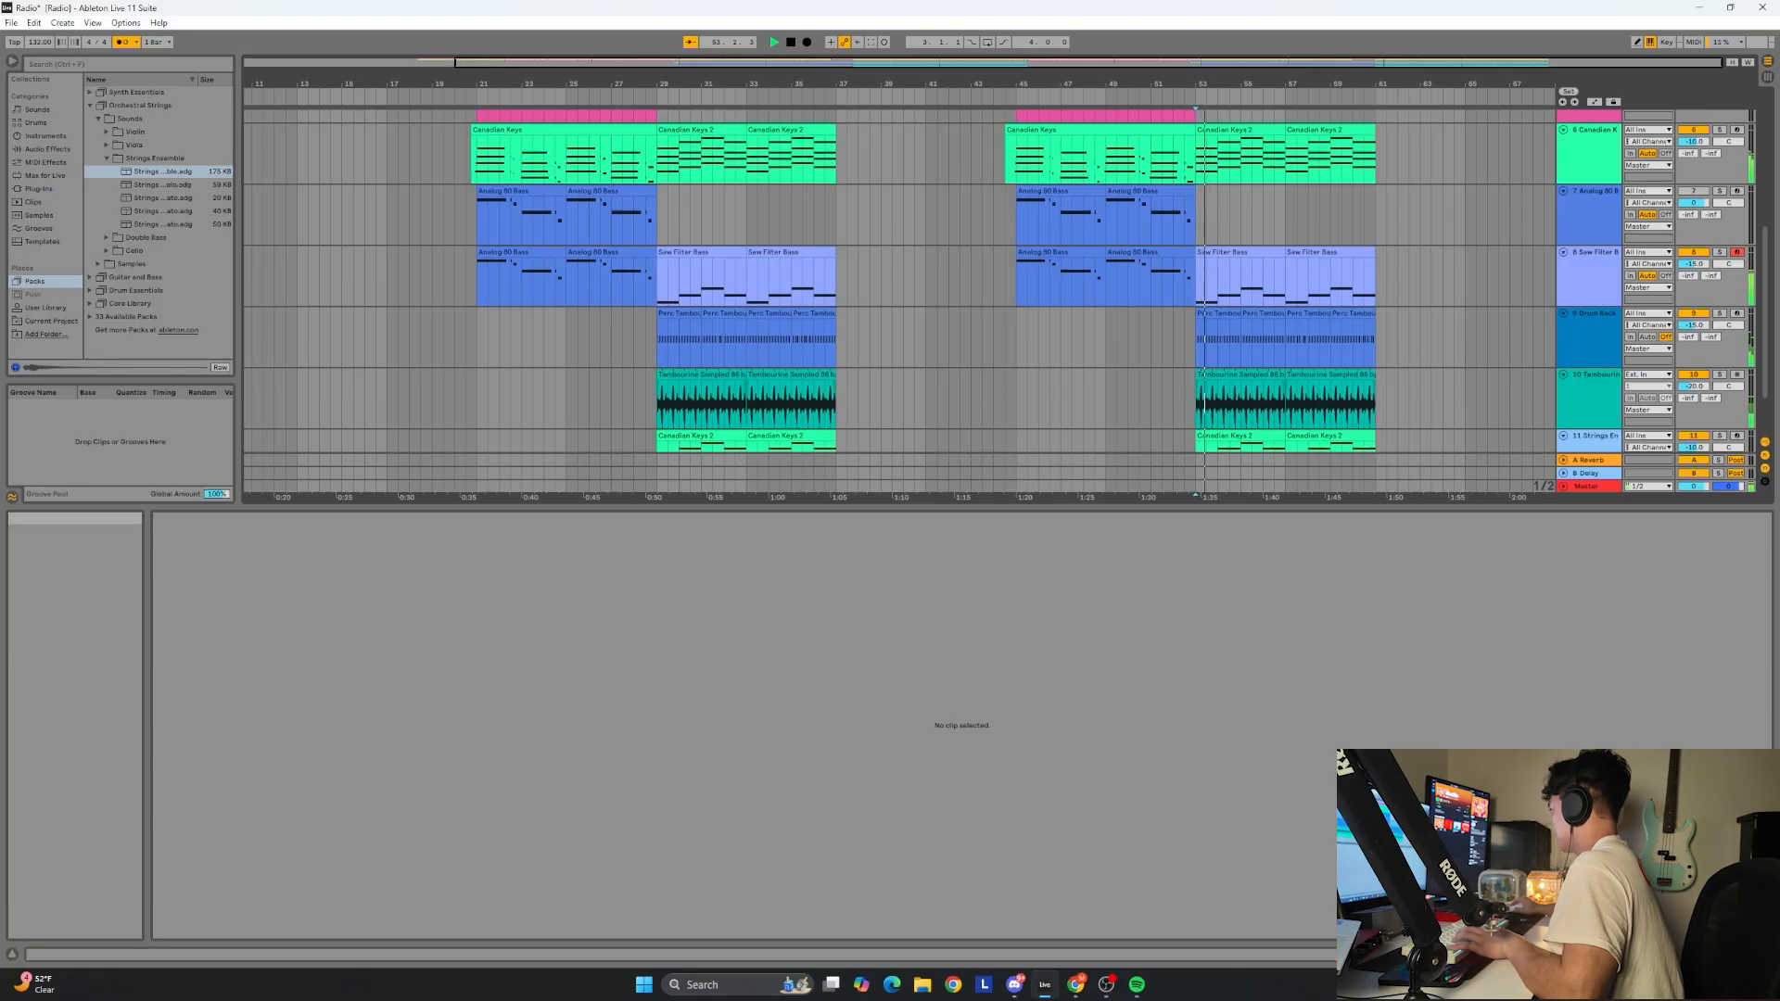
{"action": "key", "text": "space"}
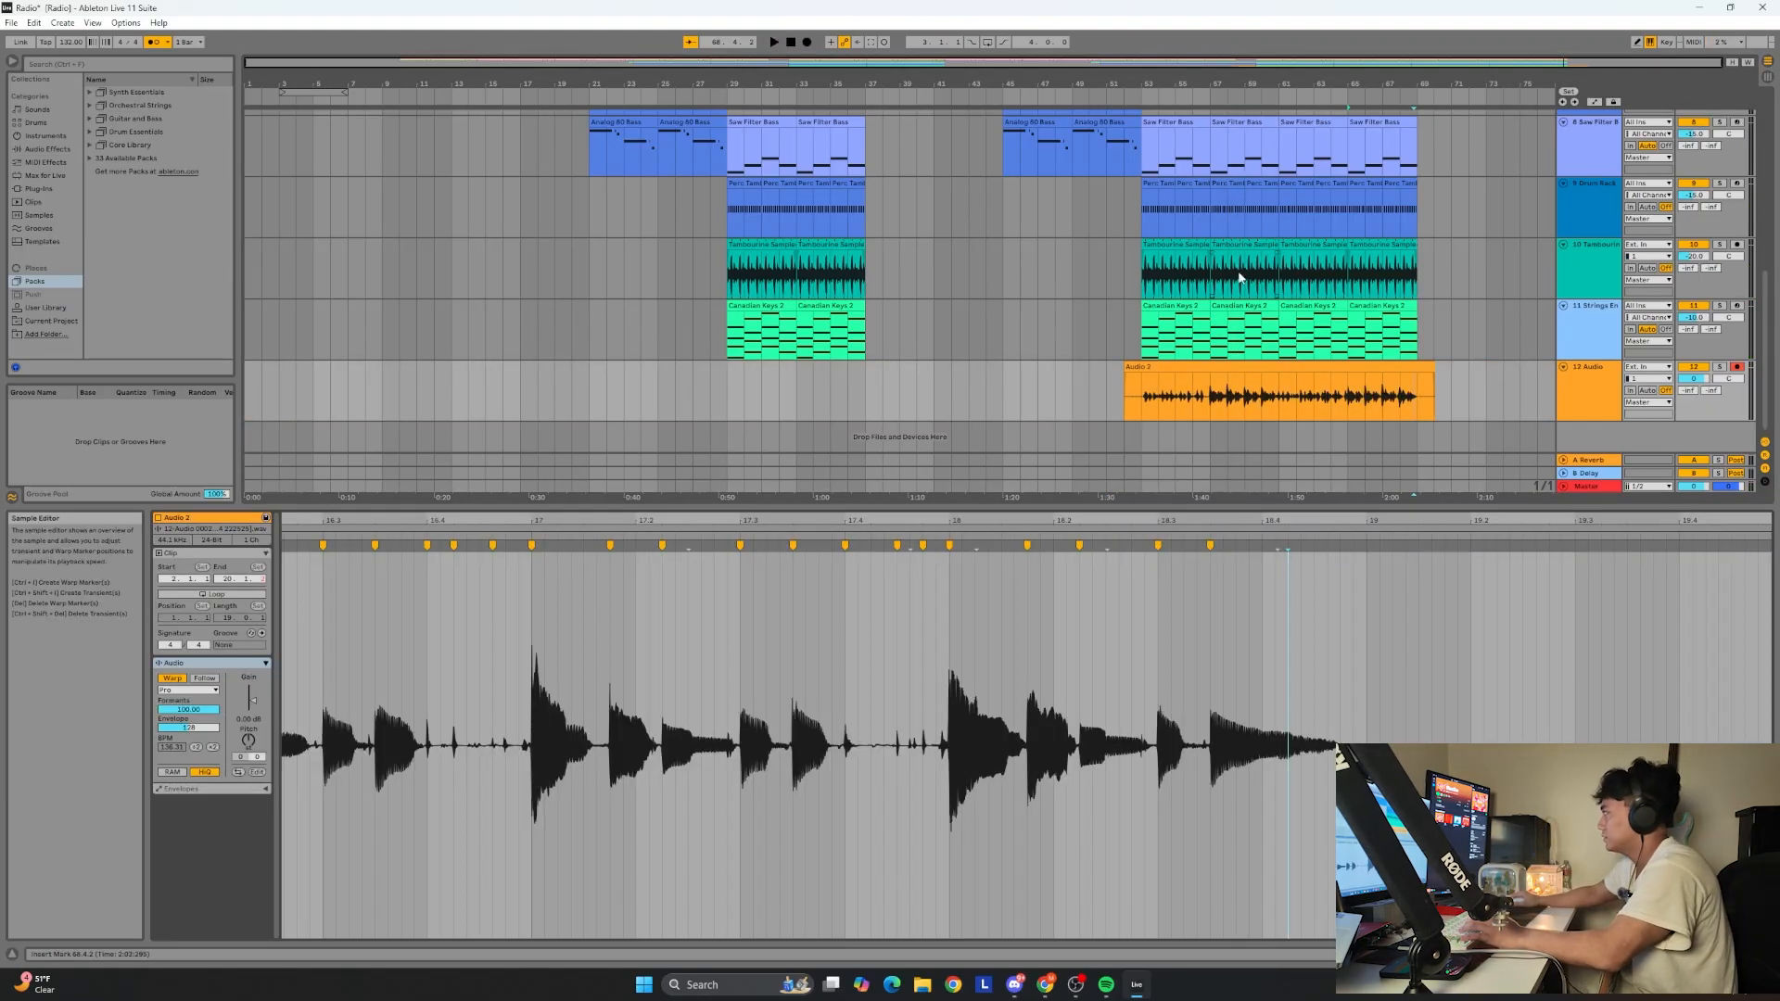
Add EQ Three to the recorded guitar track, cutting the mid gain and boosting the high gain during playback from bar 53.
{"action": "left_click", "coordinate": [1131, 413]}
{"action": "key", "text": "space"}
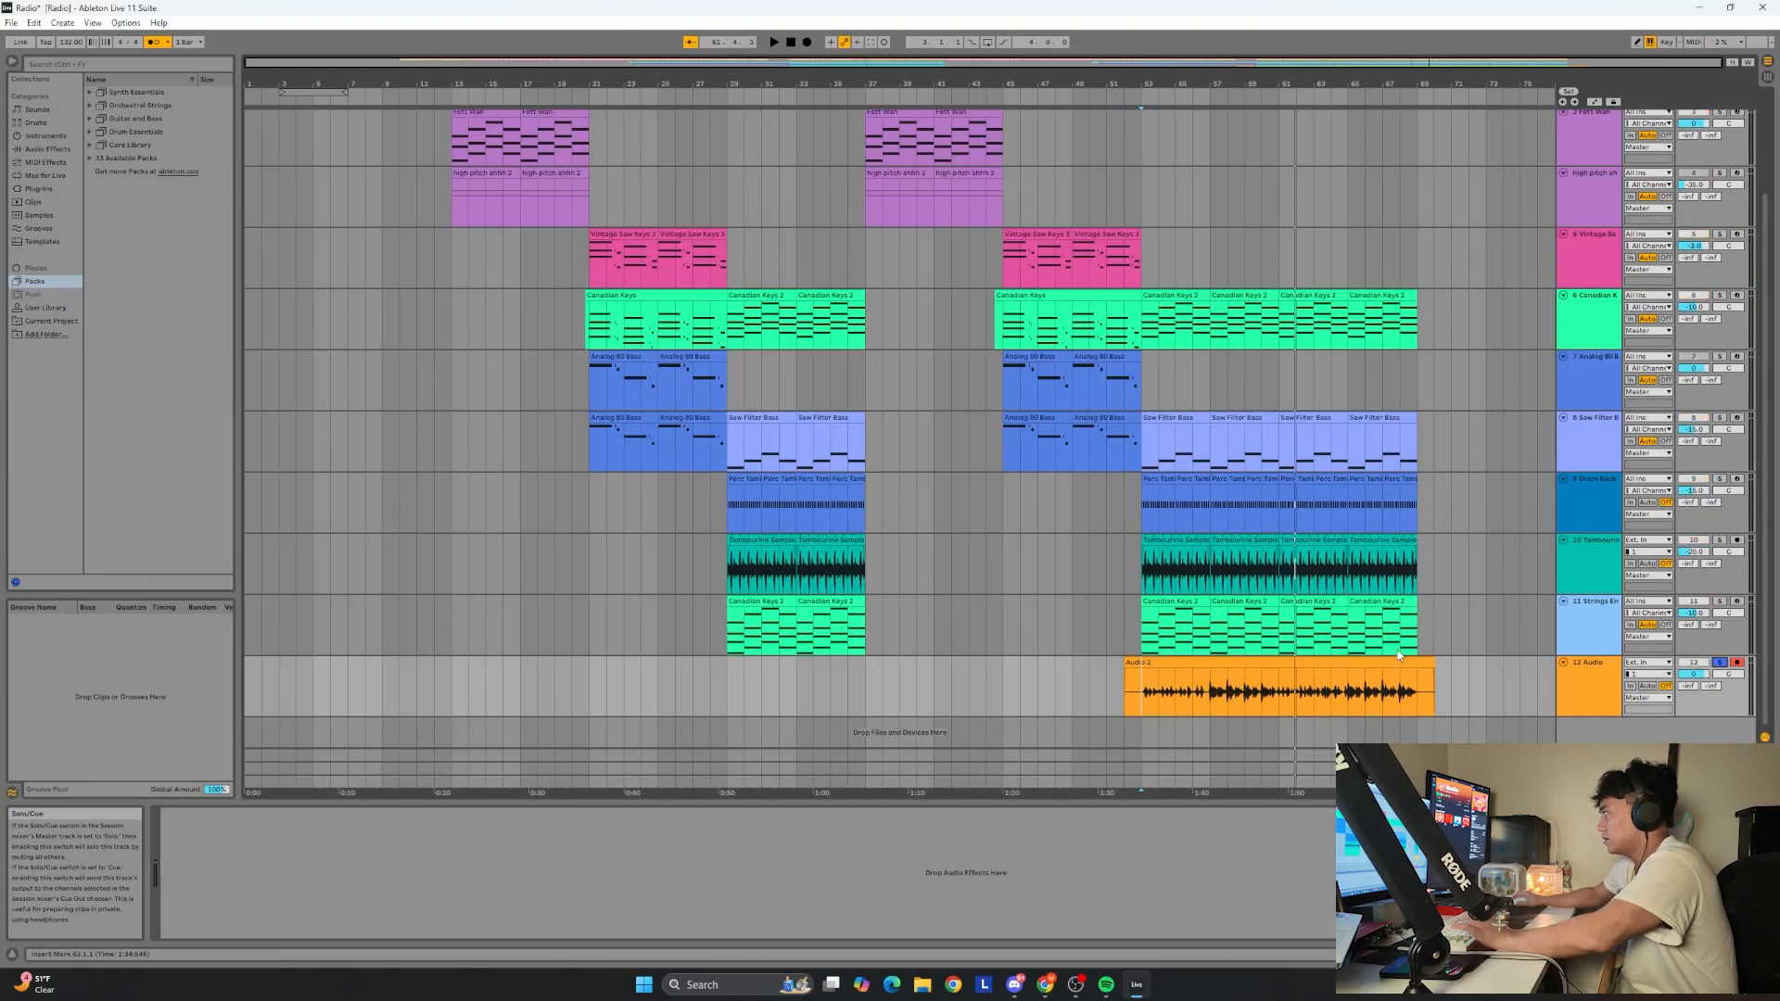
{"action": "left_click", "coordinate": [182, 64]}
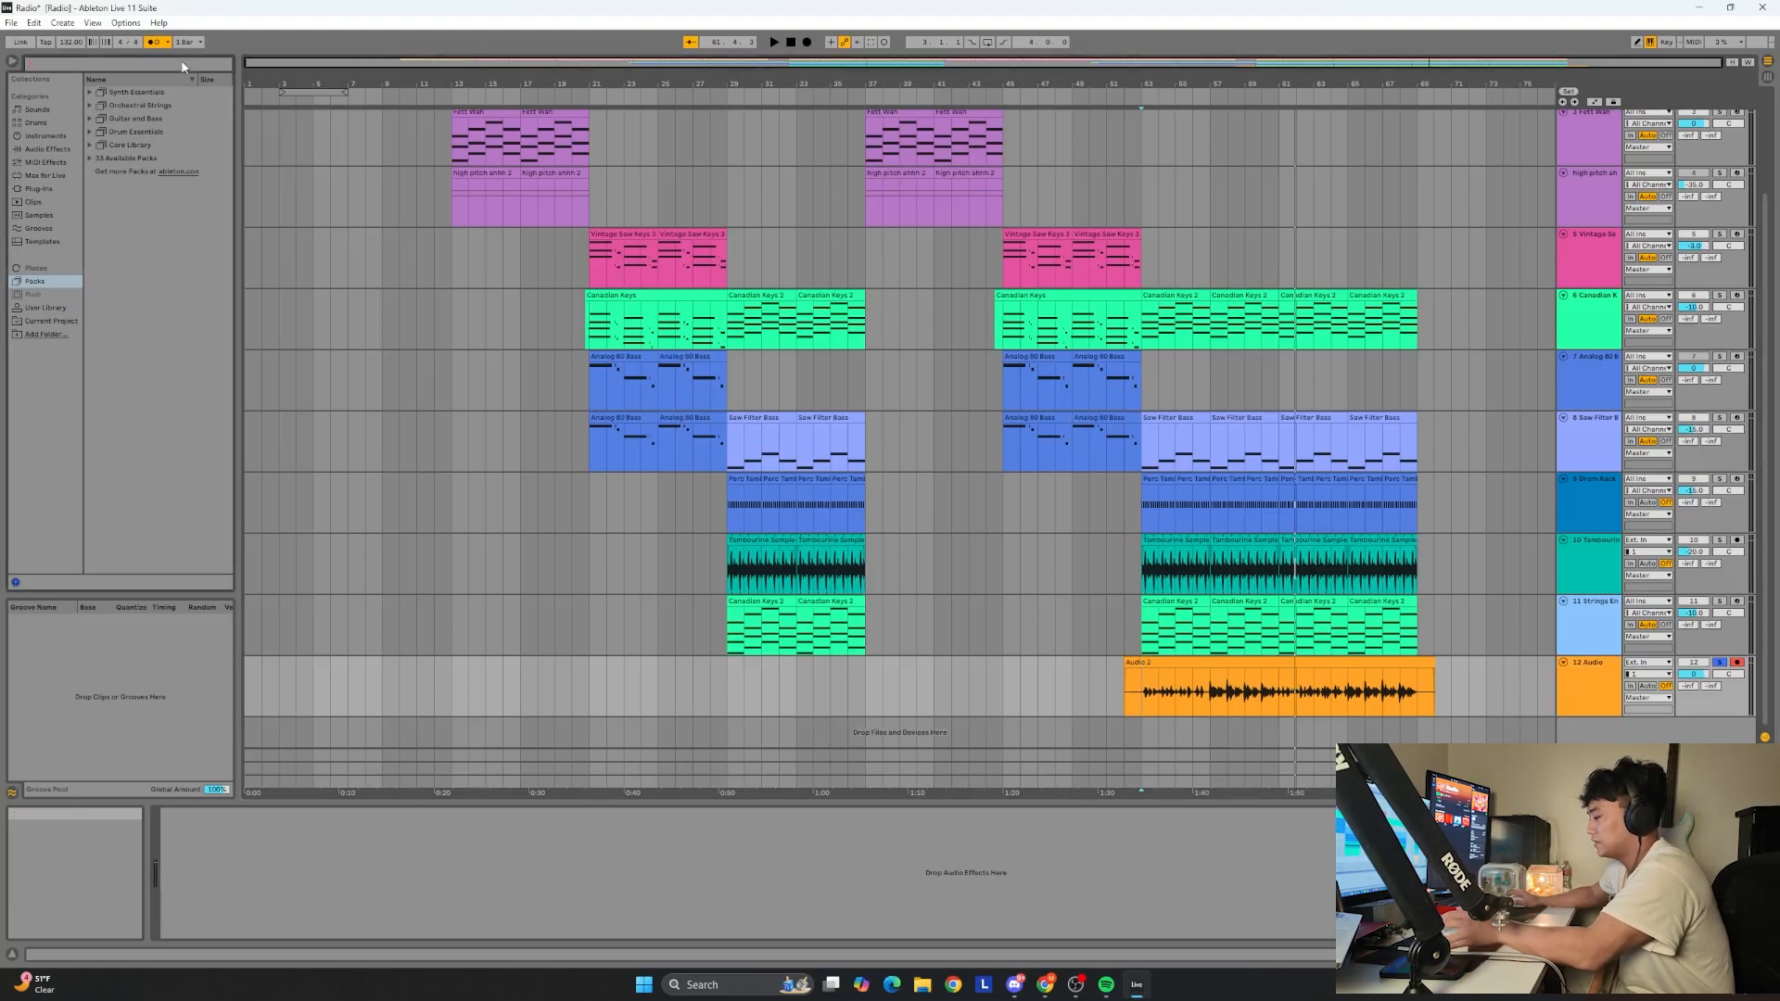
{"action": "type", "text": "eq"}
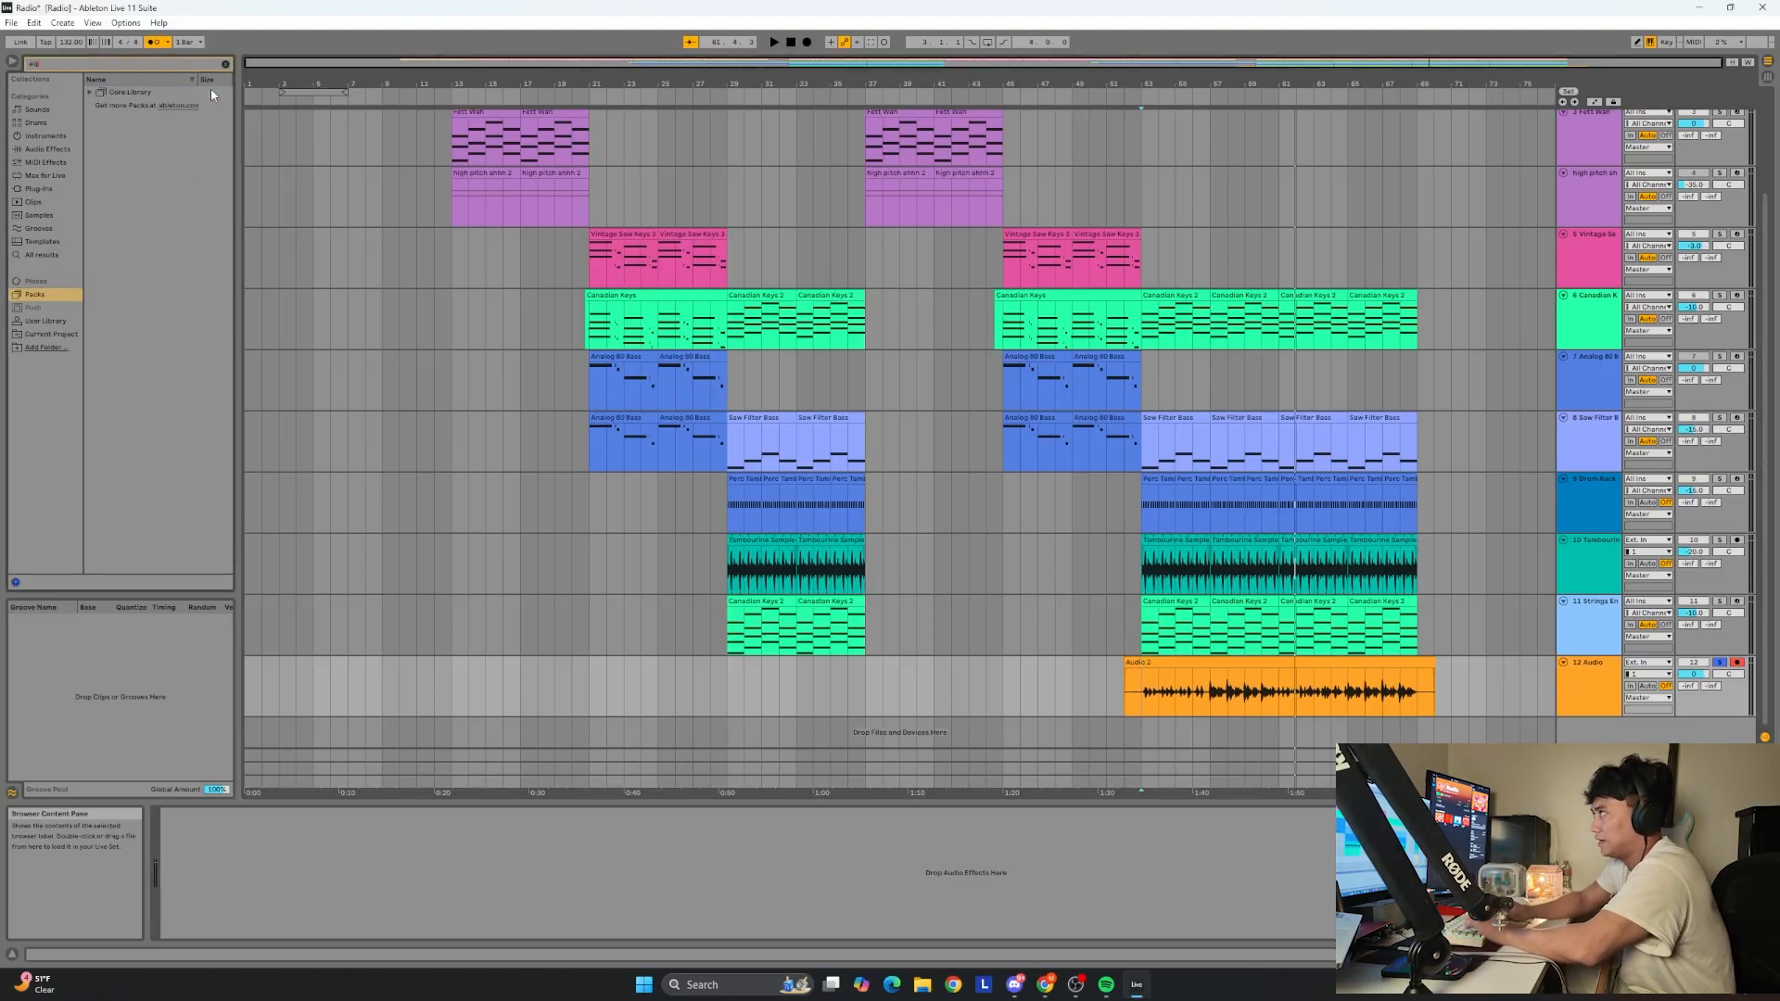
{"action": "left_click", "coordinate": [42, 255]}
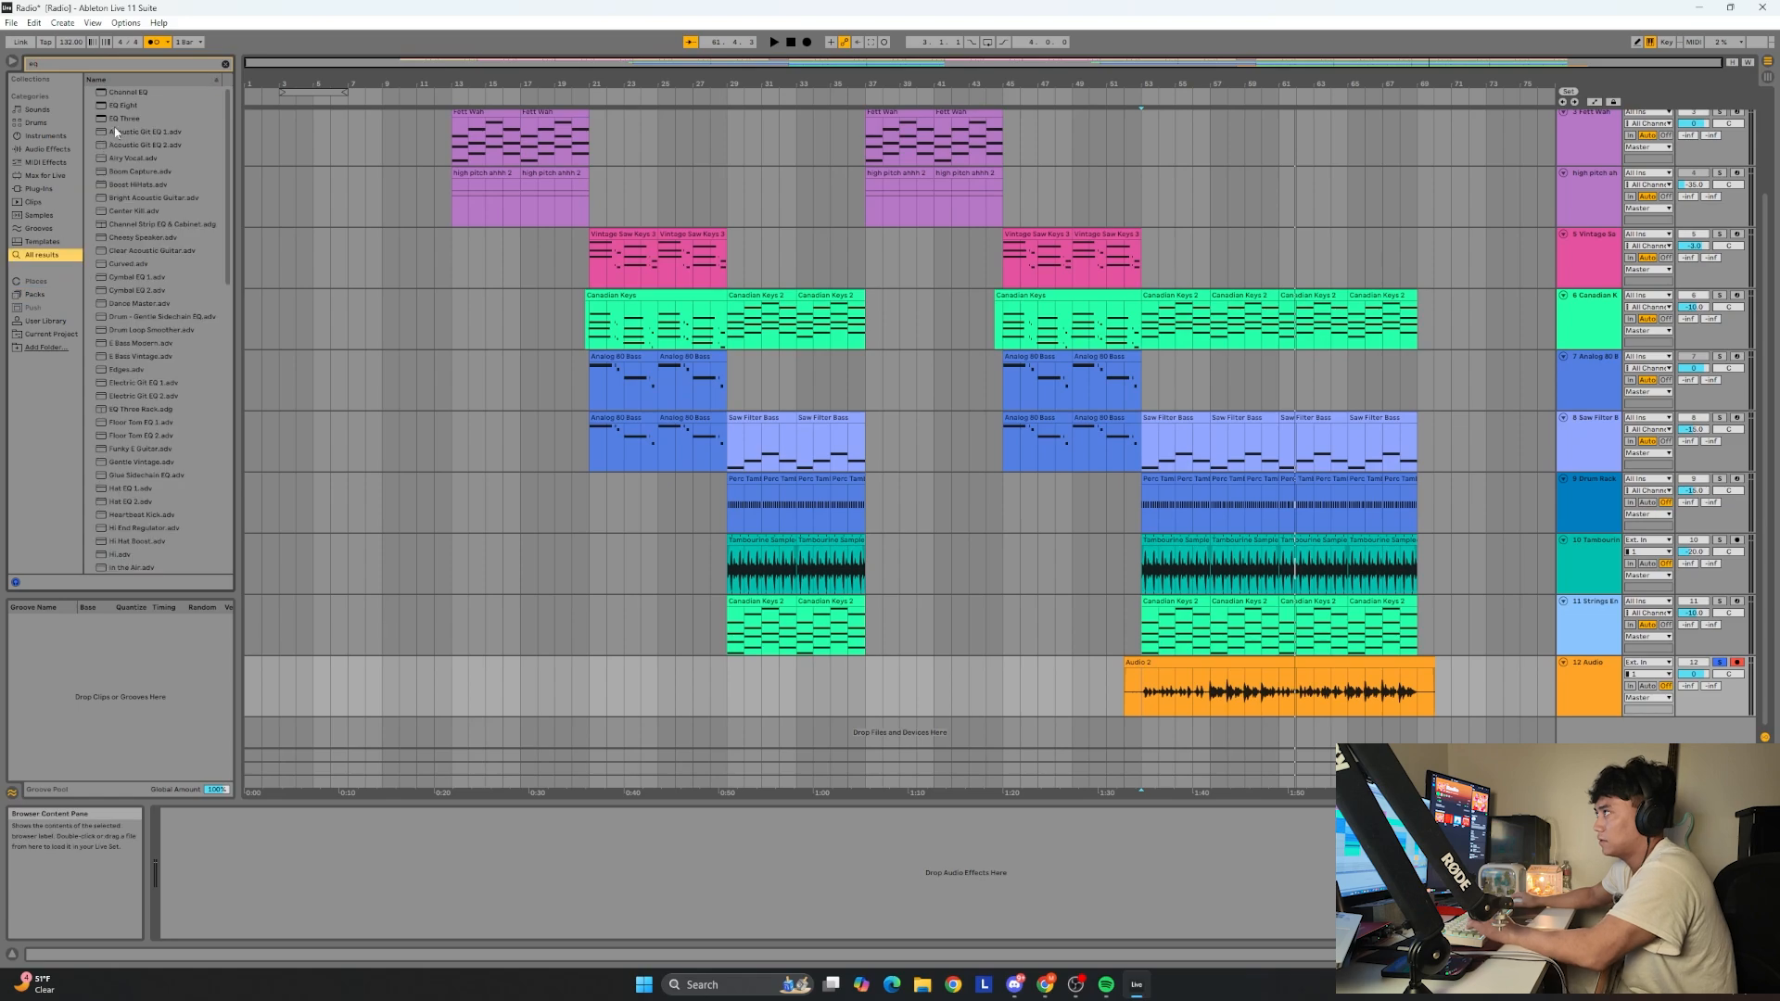
{"action": "double_click", "coordinate": [130, 118]}
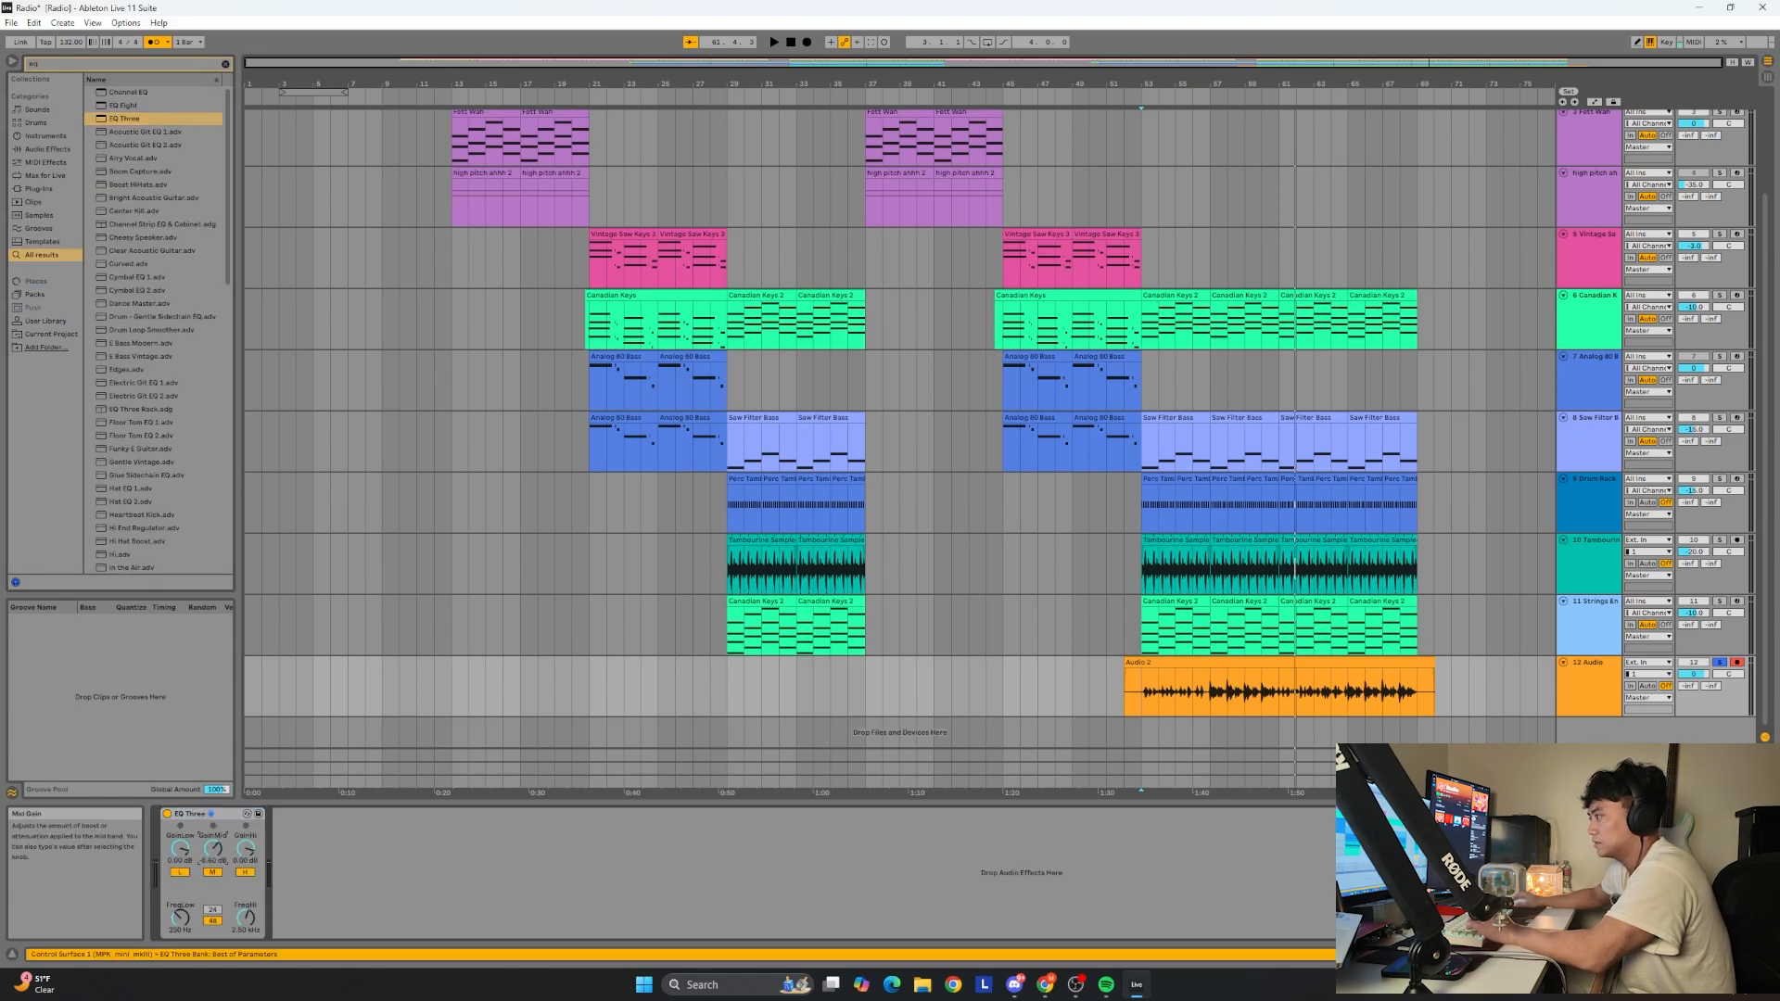
{"action": "key", "text": "space"}
{"action": "left_click_drag", "start_coordinate": [244, 853], "coordinate": [245, 839]}
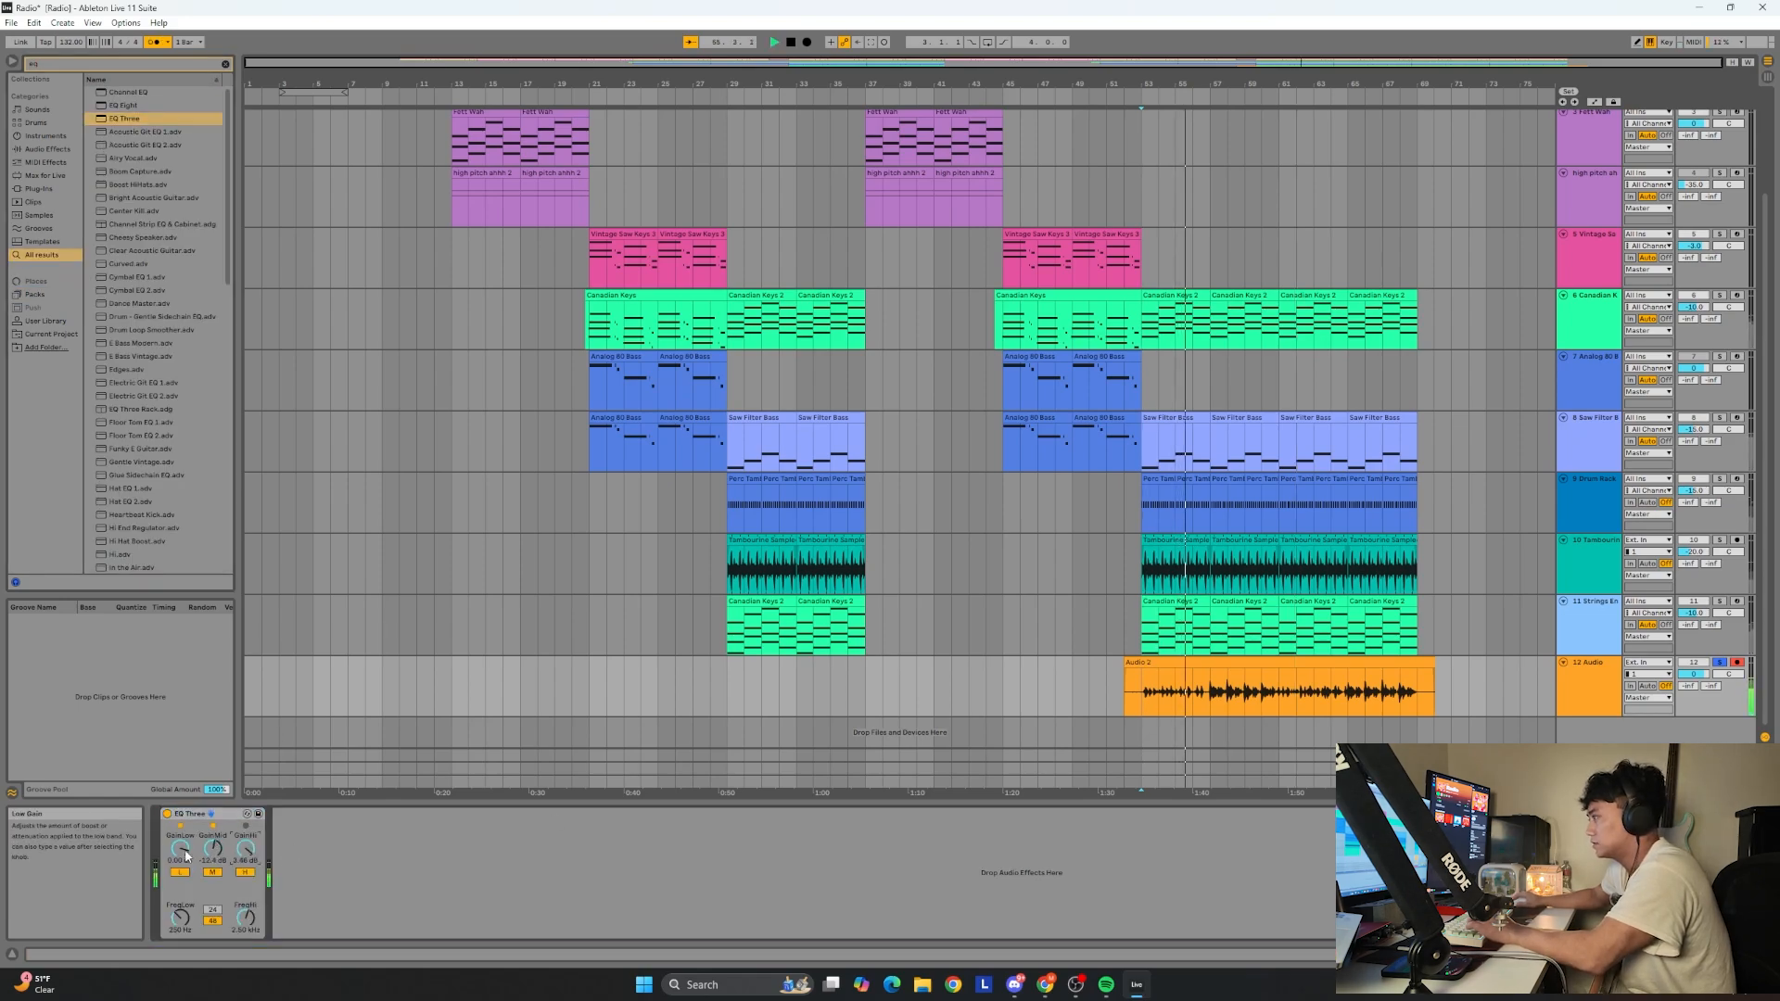
Add a Compressor after EQ Three on the guitar track and switch it on to compare the sound.
{"action": "left_click", "coordinate": [102, 64]}
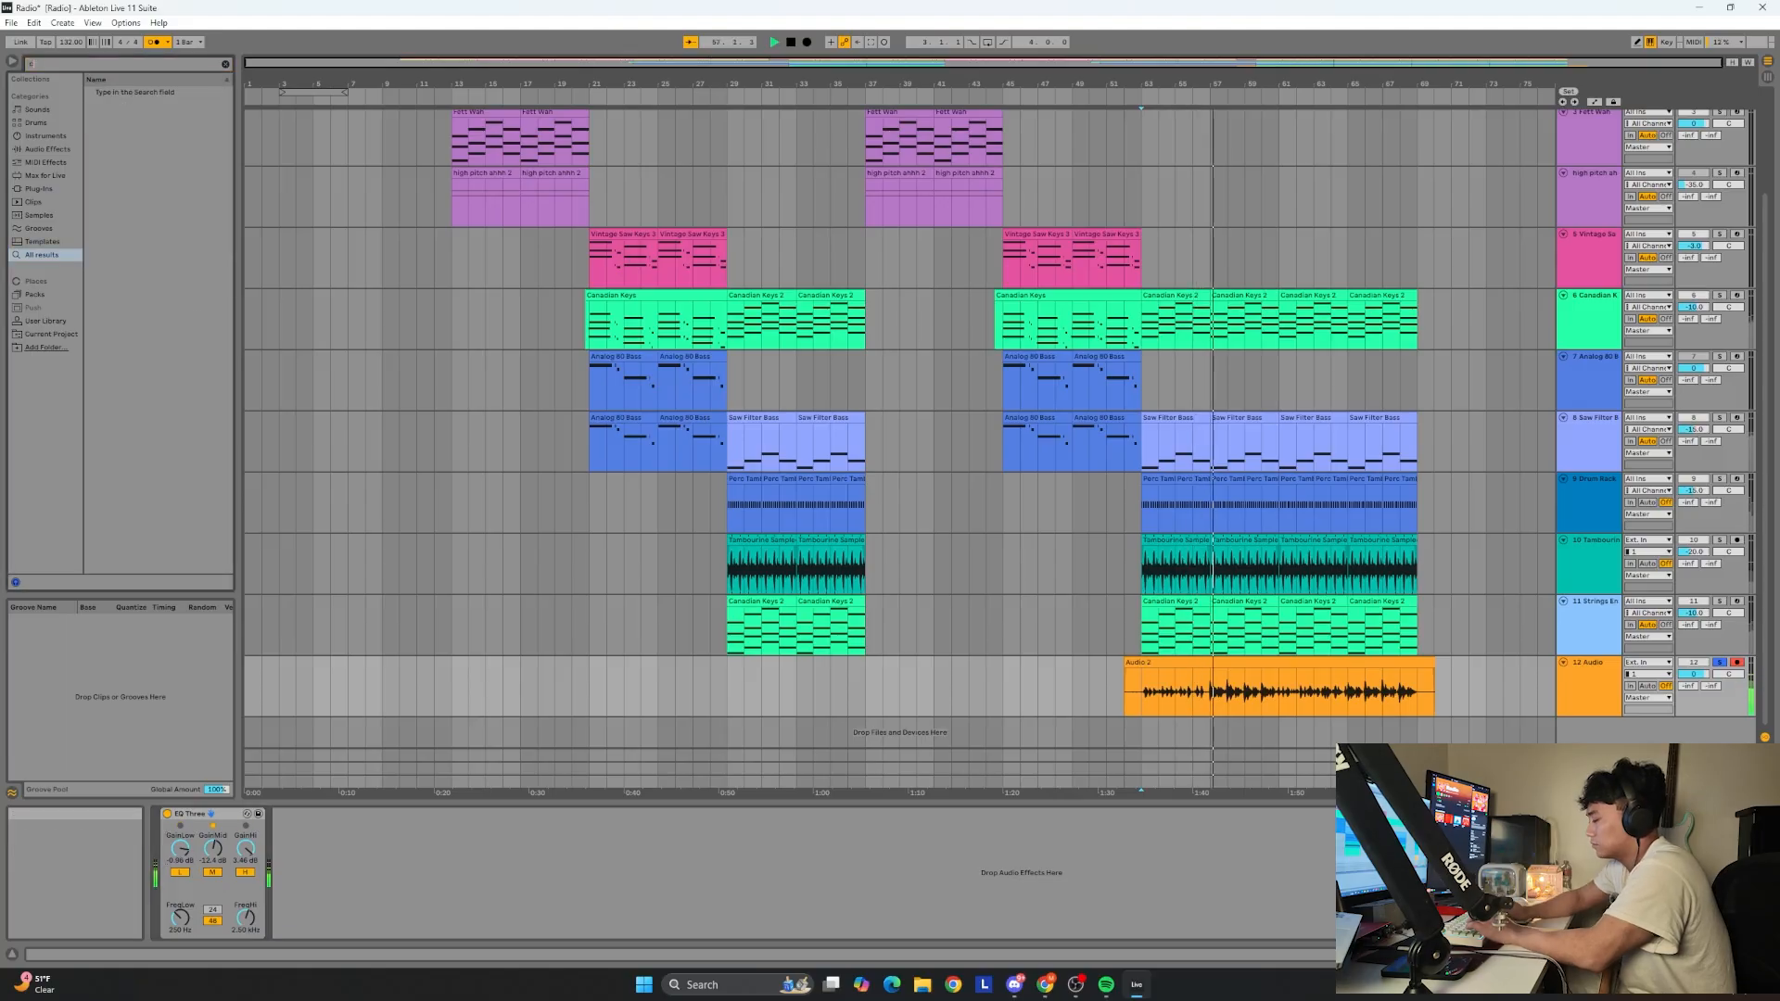
{"action": "type", "text": "compr"}
{"action": "double_click", "coordinate": [130, 93]}
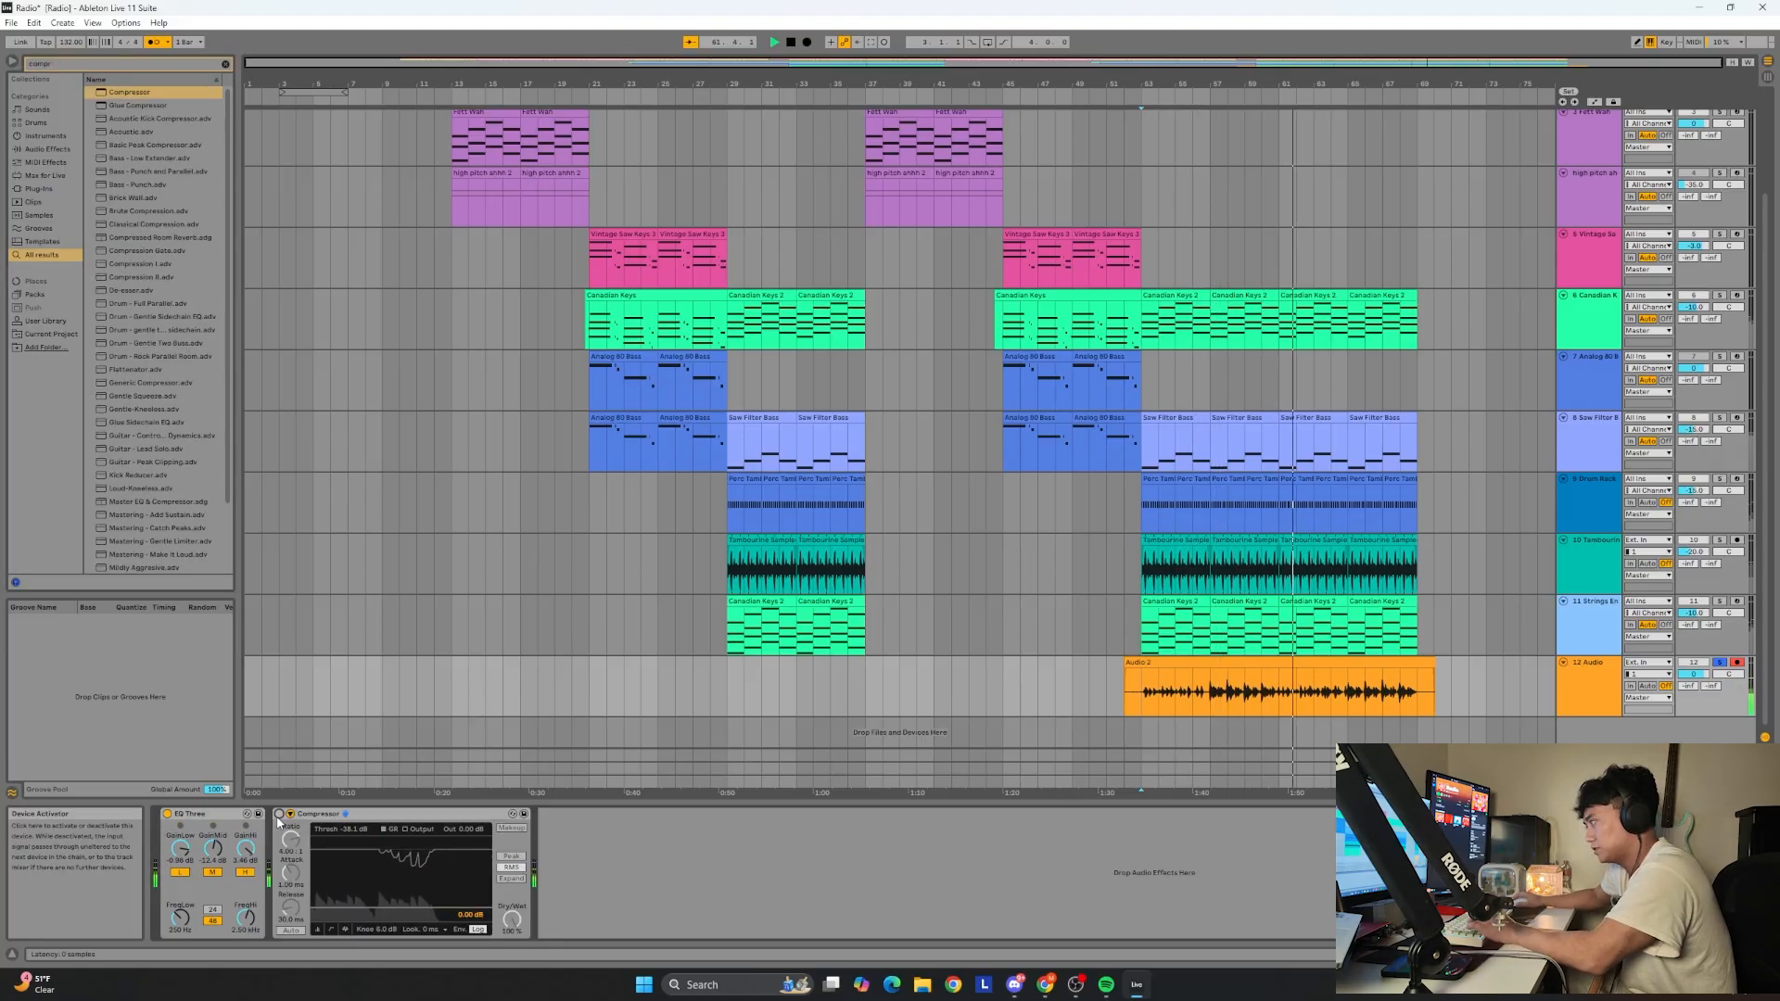
{"action": "left_click", "coordinate": [279, 814]}
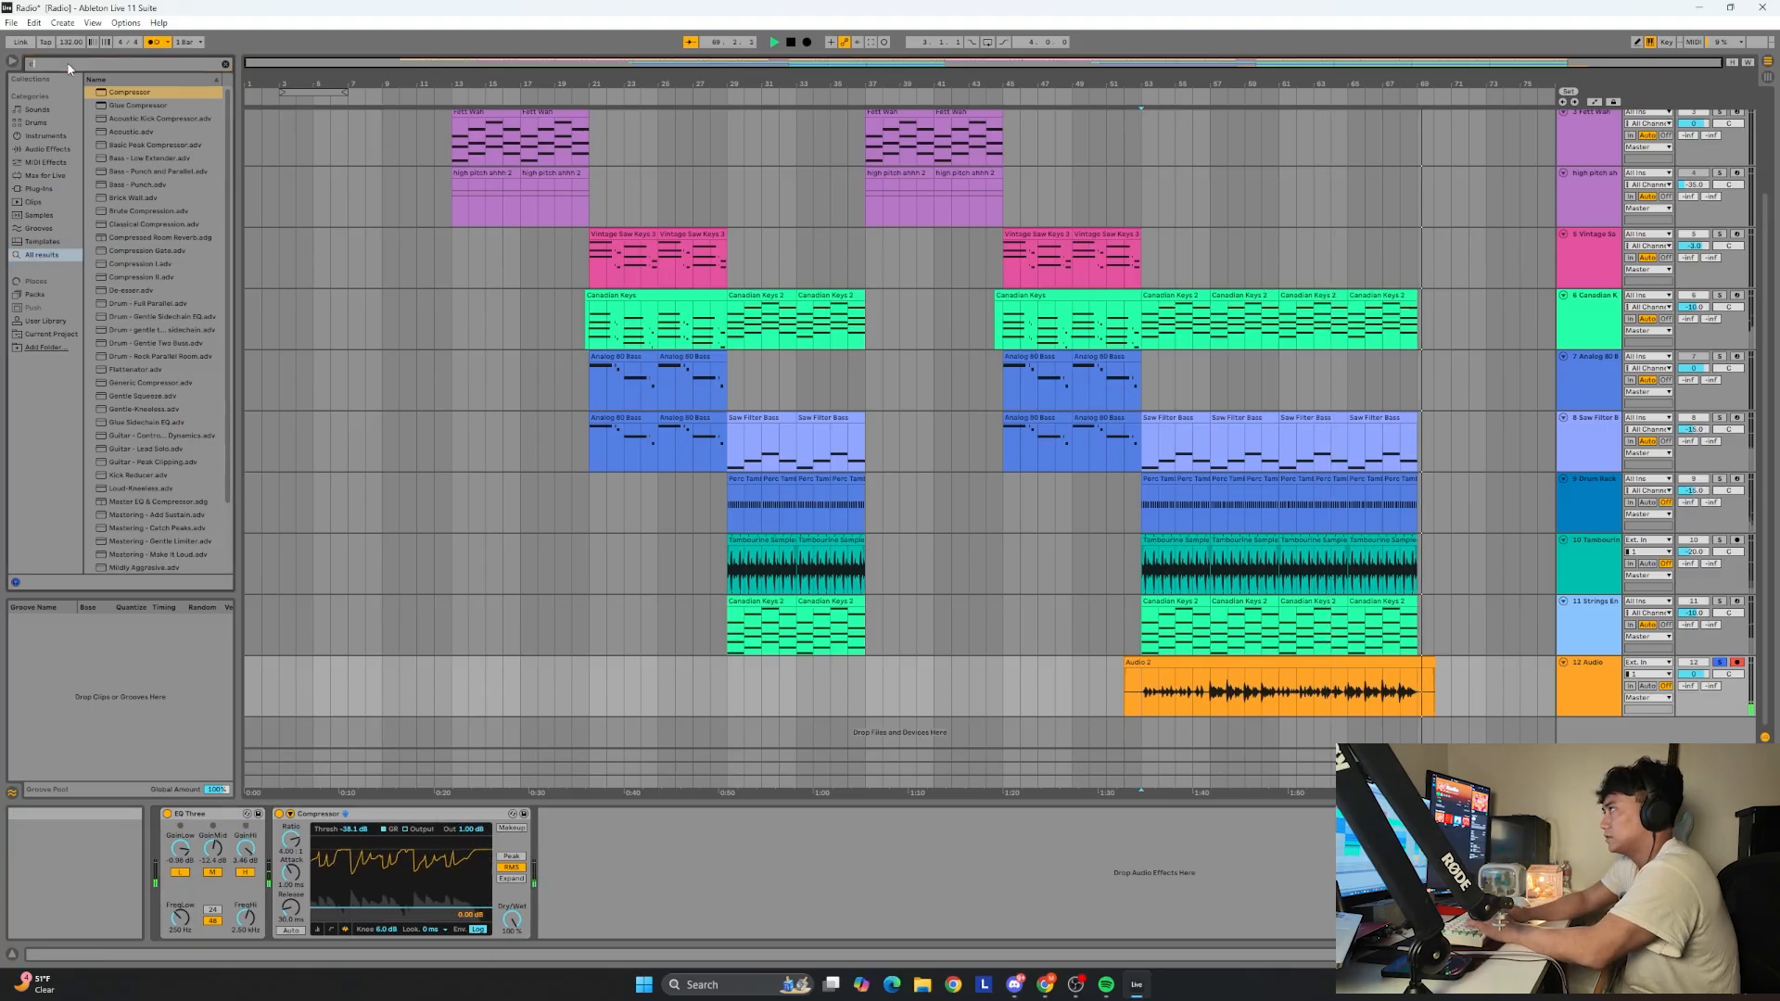
Find Chorus-Ensemble in the browser and add it after the Compressor on the guitar track.
{"action": "type", "text": "chorus"}
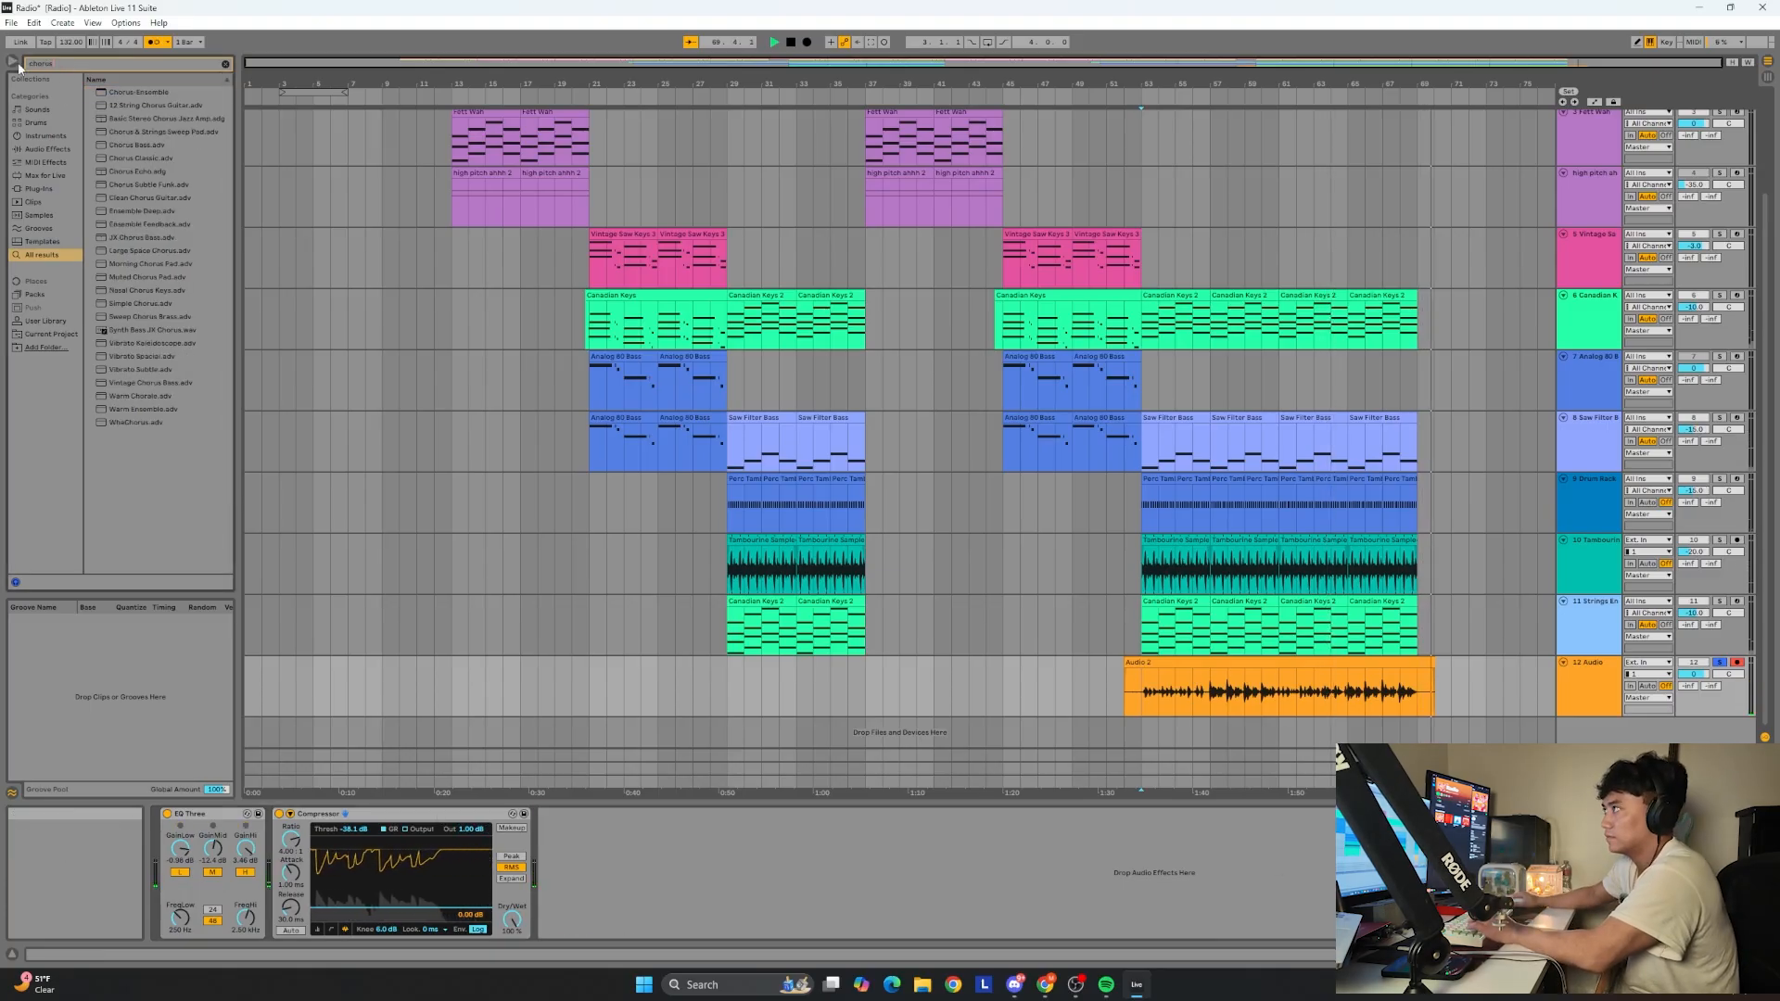
{"action": "key", "text": "Down"}
{"action": "key", "text": "Return"}
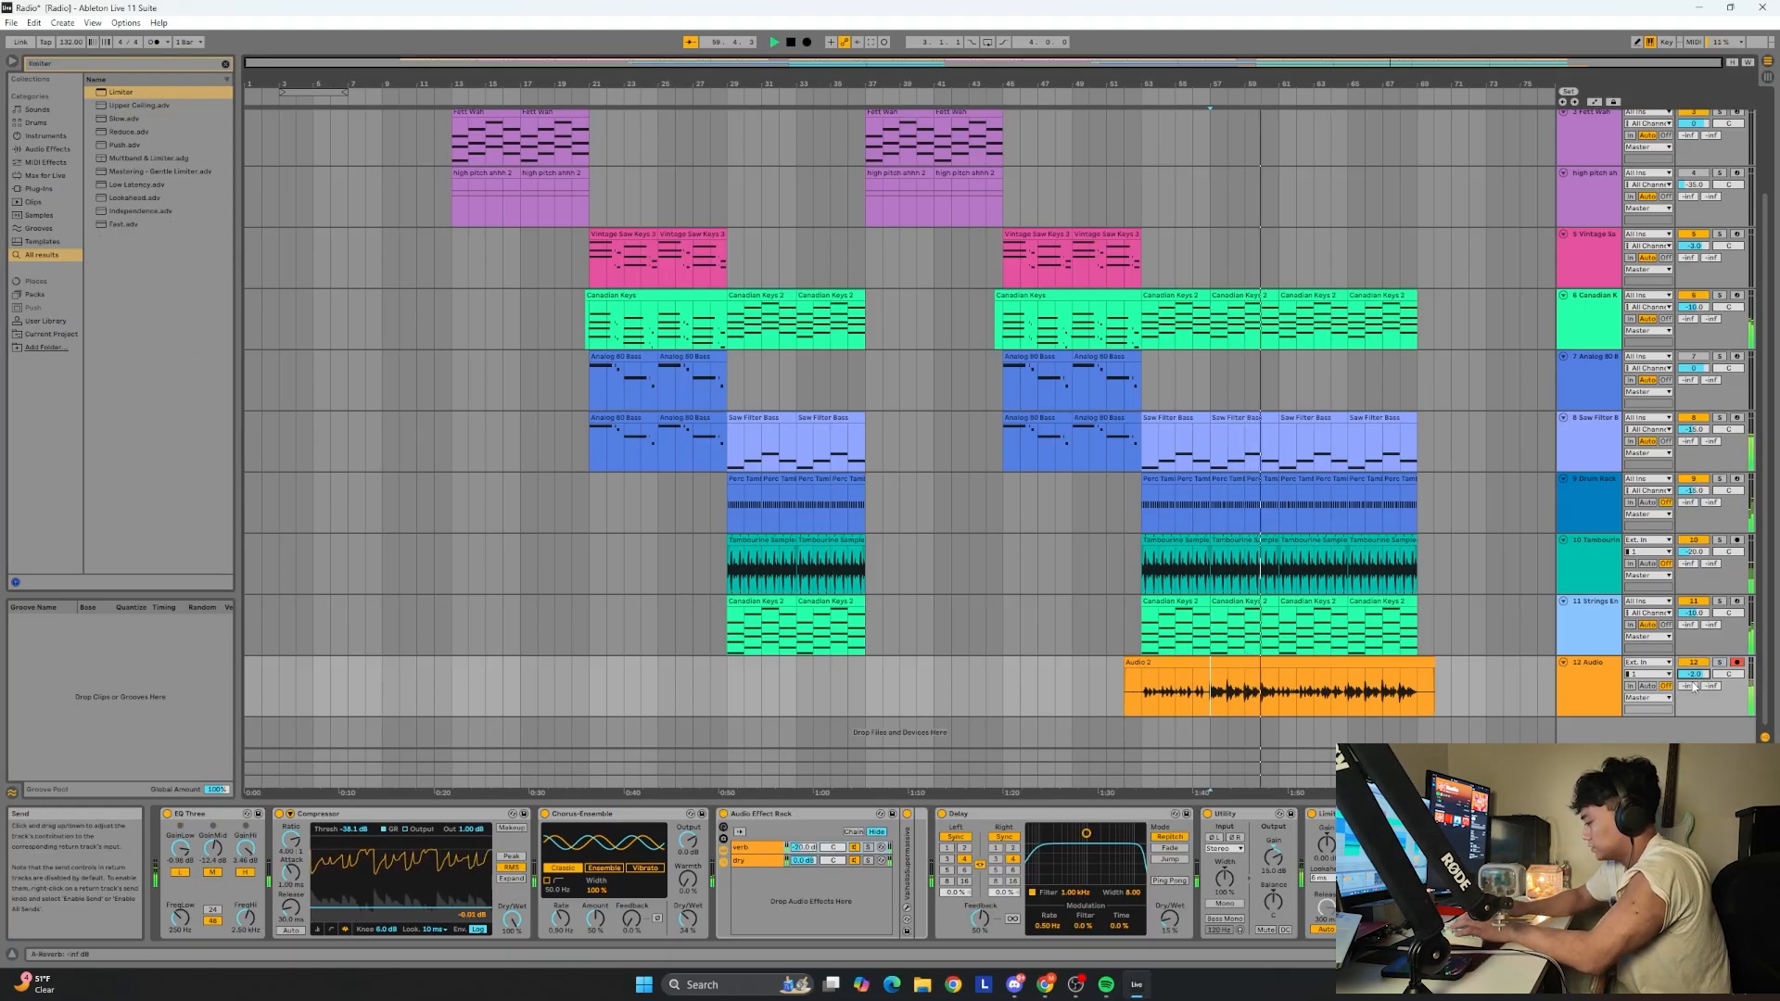
Play back the processed guitar with the full mix from bar 57.
{"action": "key", "text": "space"}
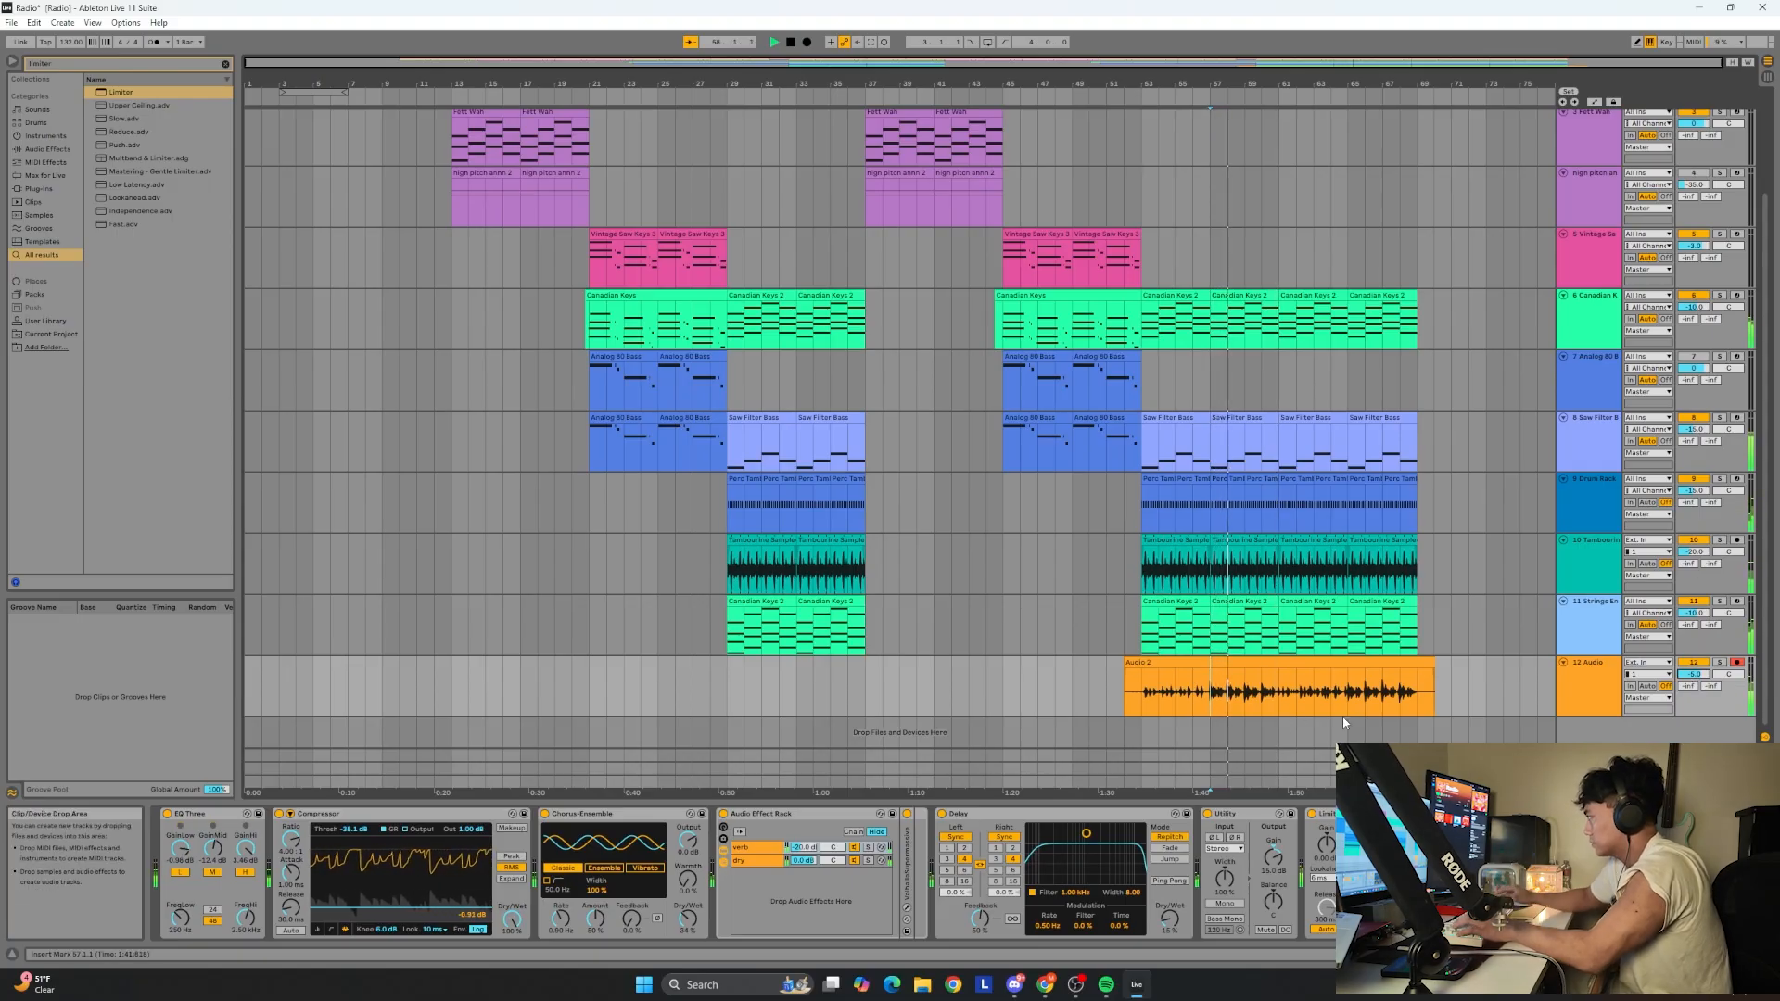
{"action": "key", "text": "space"}
{"action": "left_click", "coordinate": [1411, 403]}
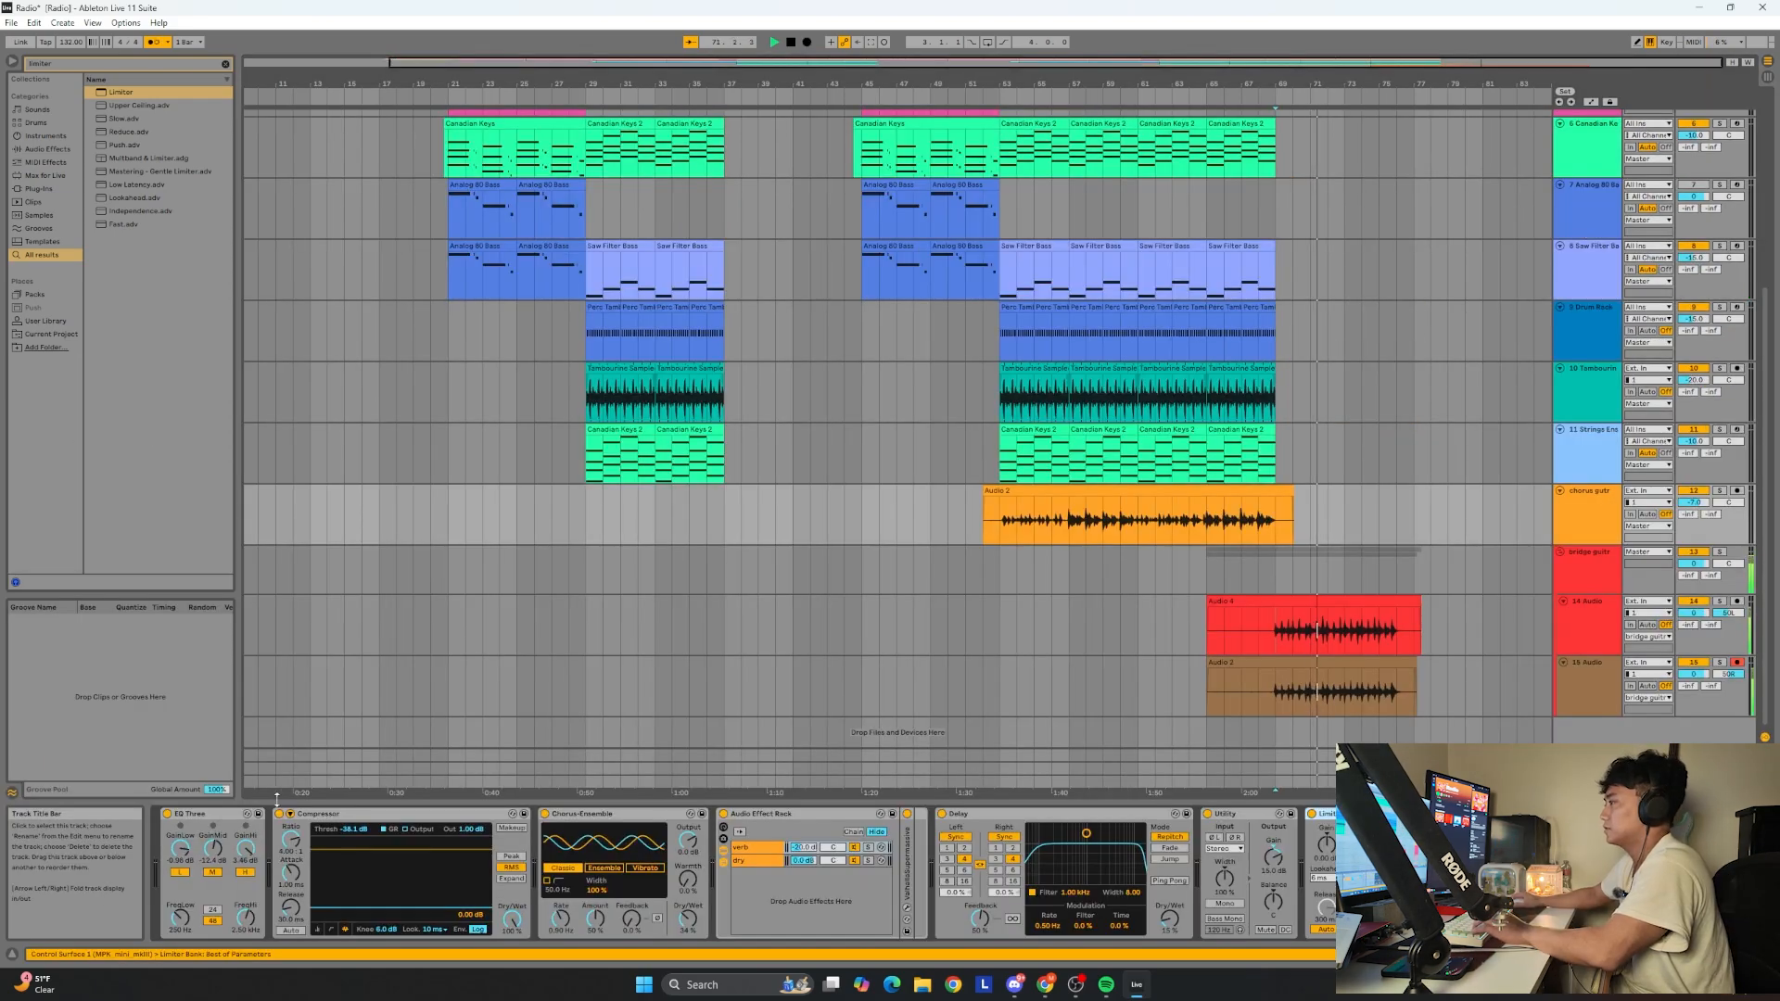
Copy the chorus guitar's whole effects chain, starting with EQ Three, onto the bridge guitar group.
{"action": "left_click", "coordinate": [199, 813]}
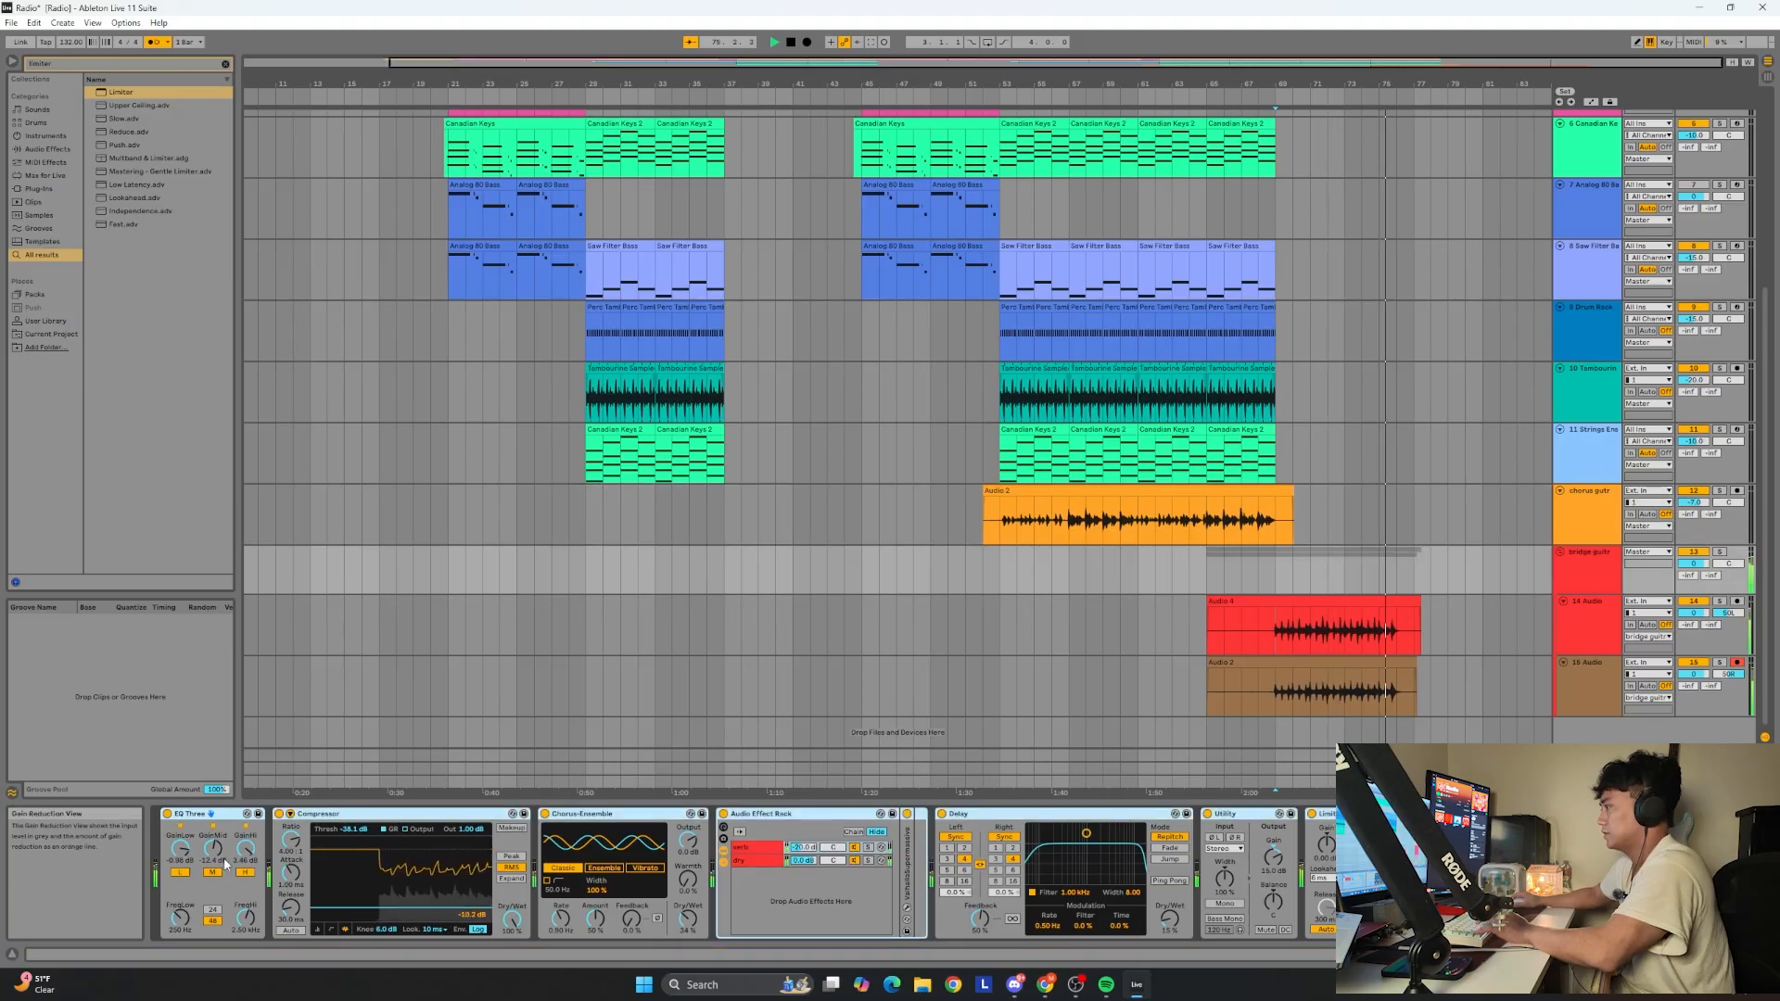
{"action": "left_click", "coordinate": [831, 882]}
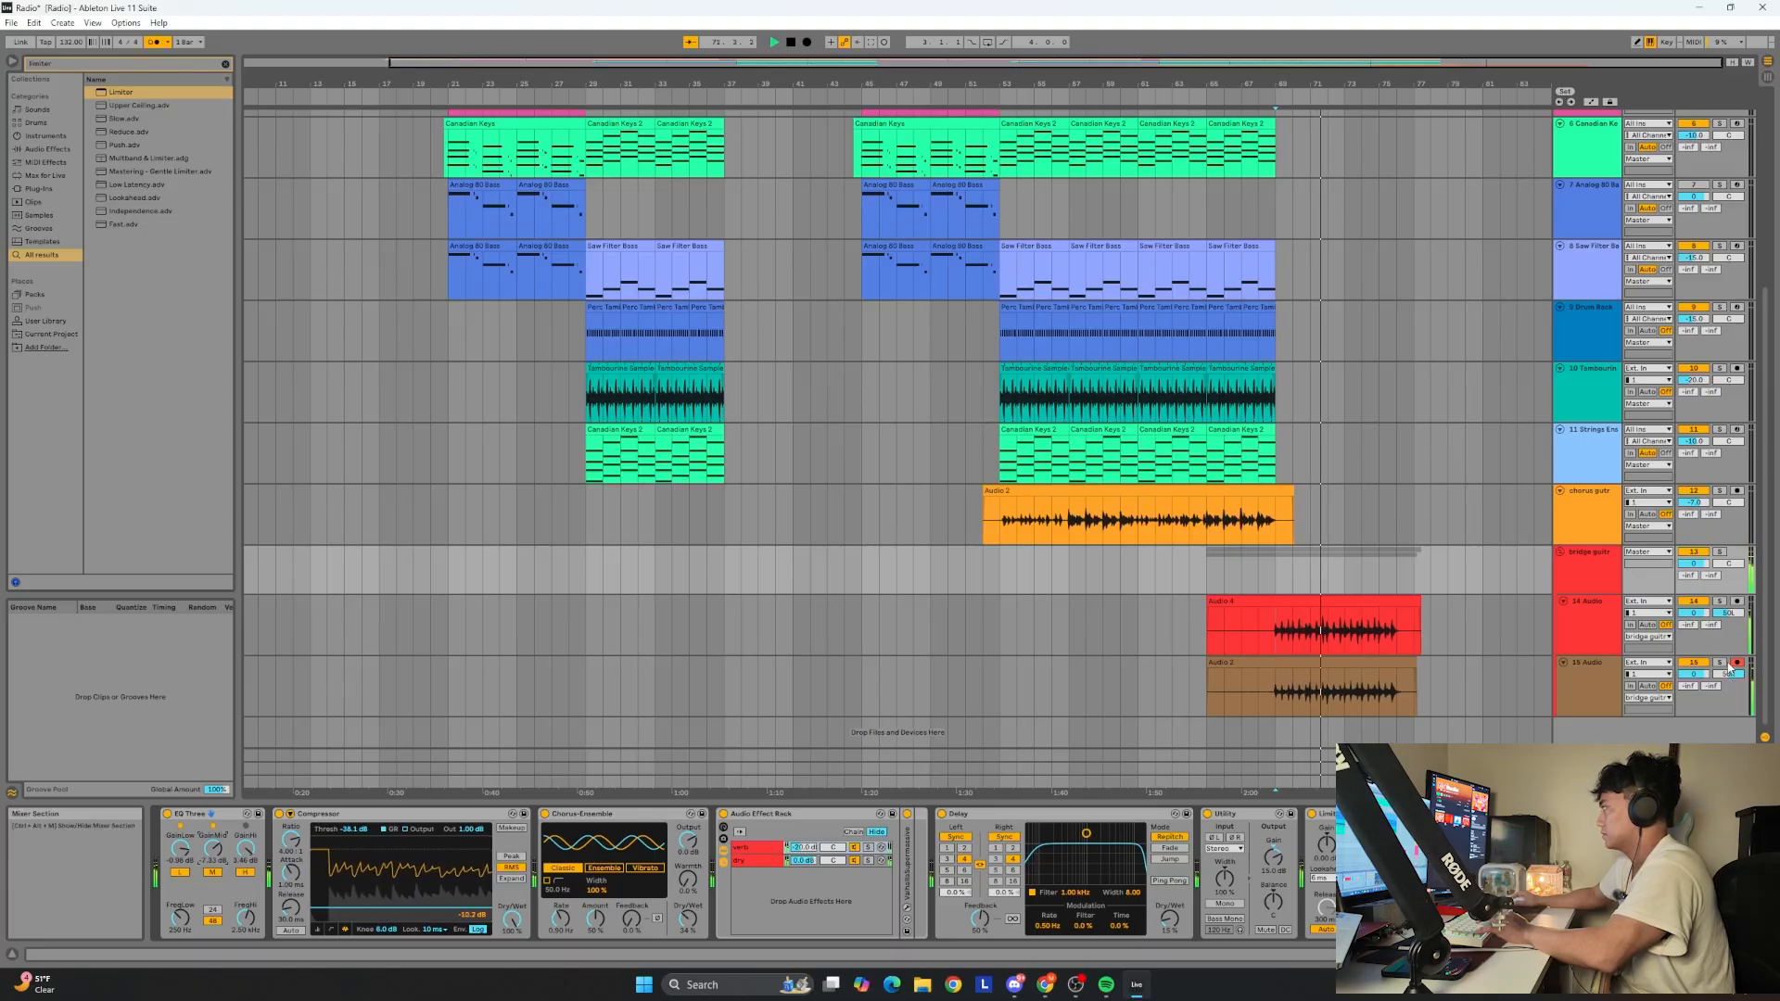
{"action": "scroll", "coordinate": [1210, 519], "scroll_direction": "up", "scroll_amount": 3}
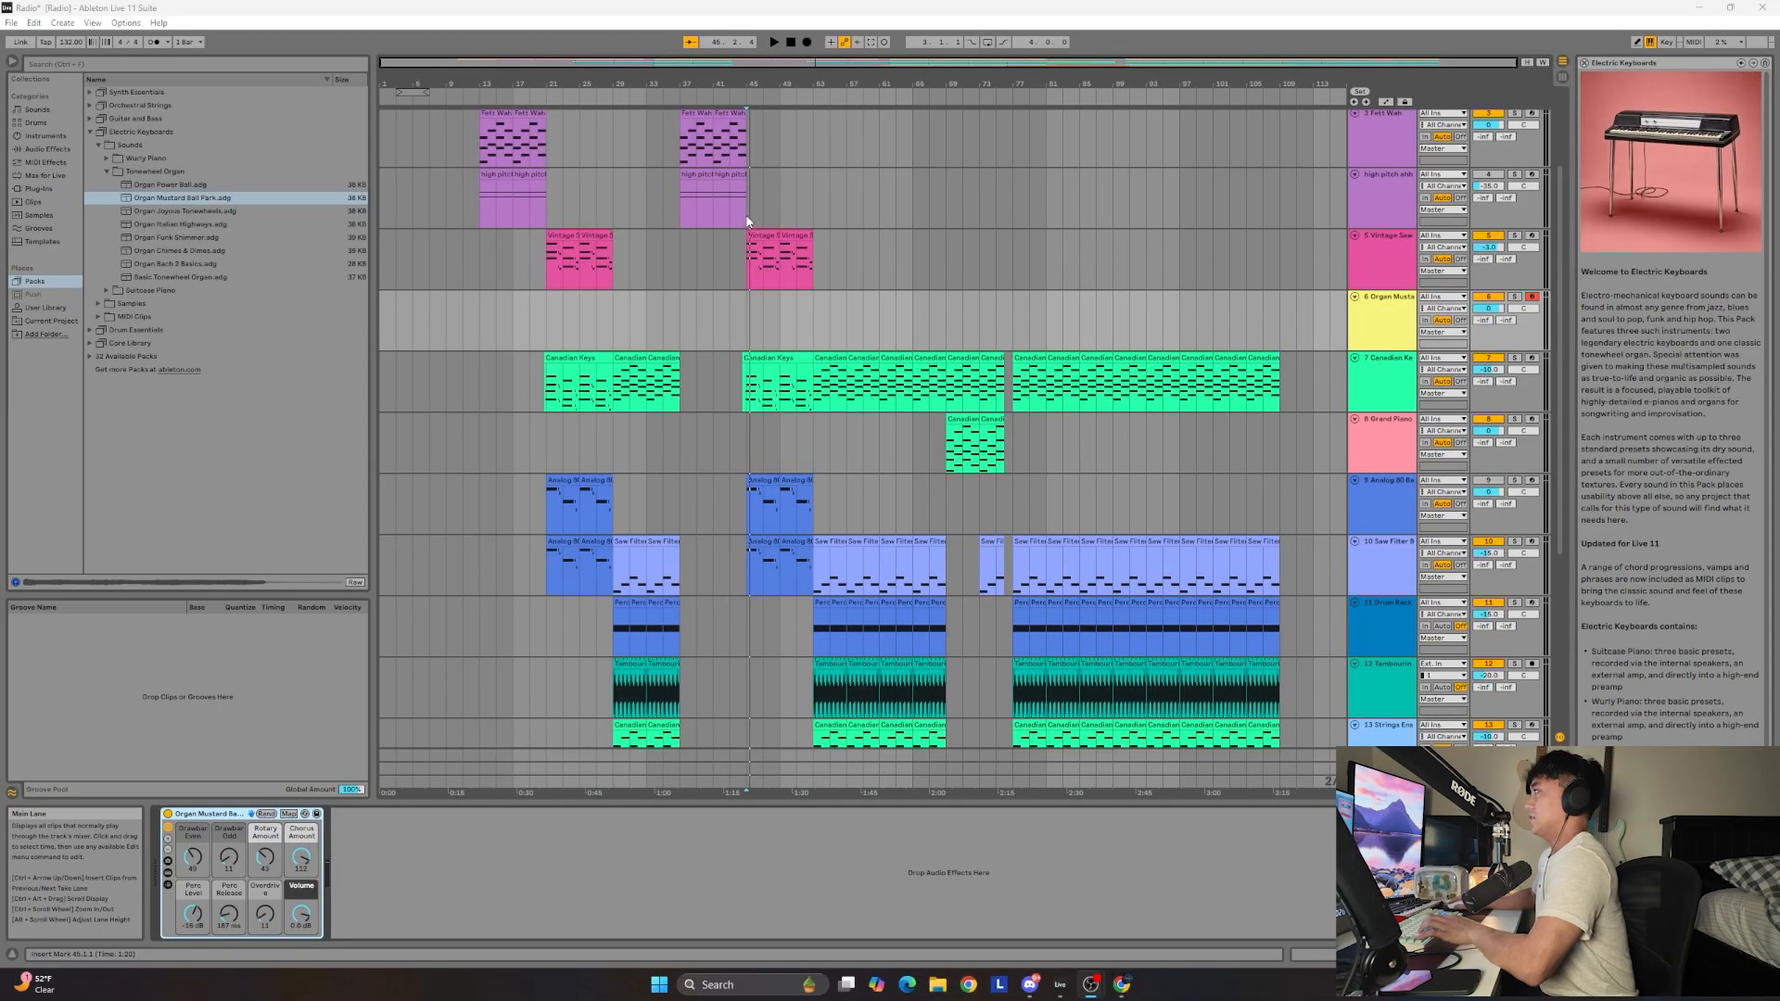
Play the Vintage Saw Keys section from bar 44 and paste the copied content onto the organ track below it.
{"action": "scroll", "coordinate": [774, 240], "scroll_direction": "up", "scroll_amount": 3}
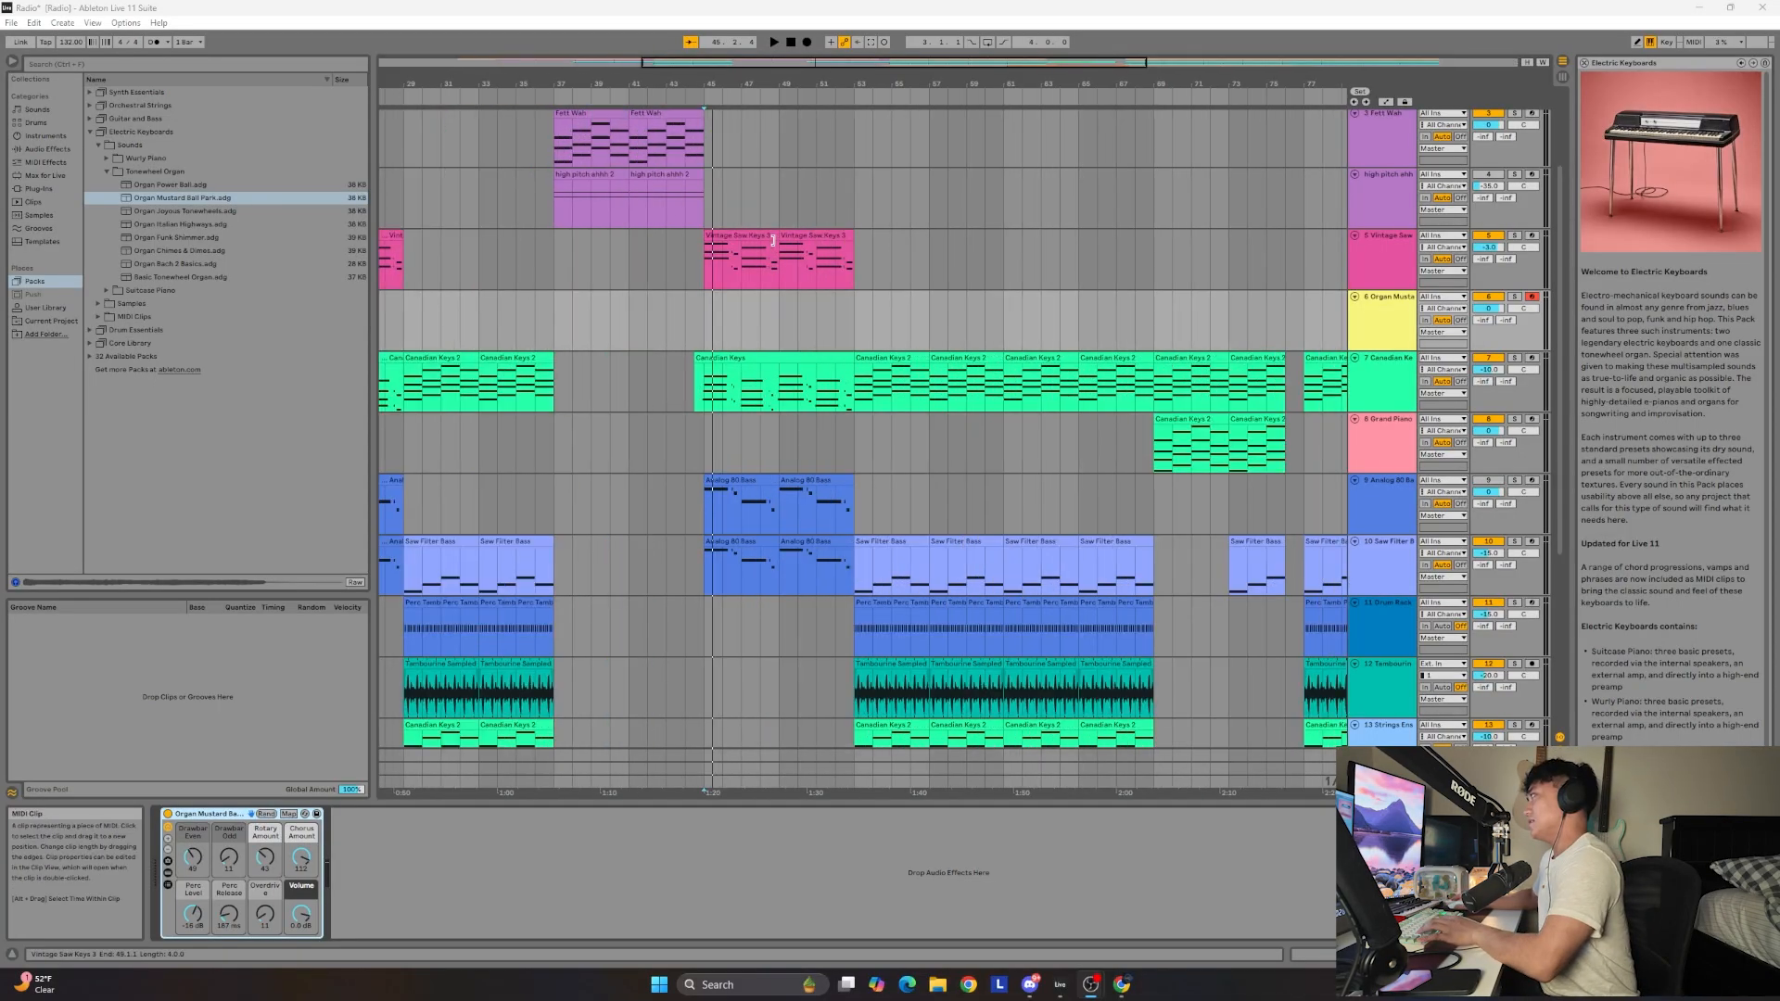
{"action": "left_click", "coordinate": [685, 262]}
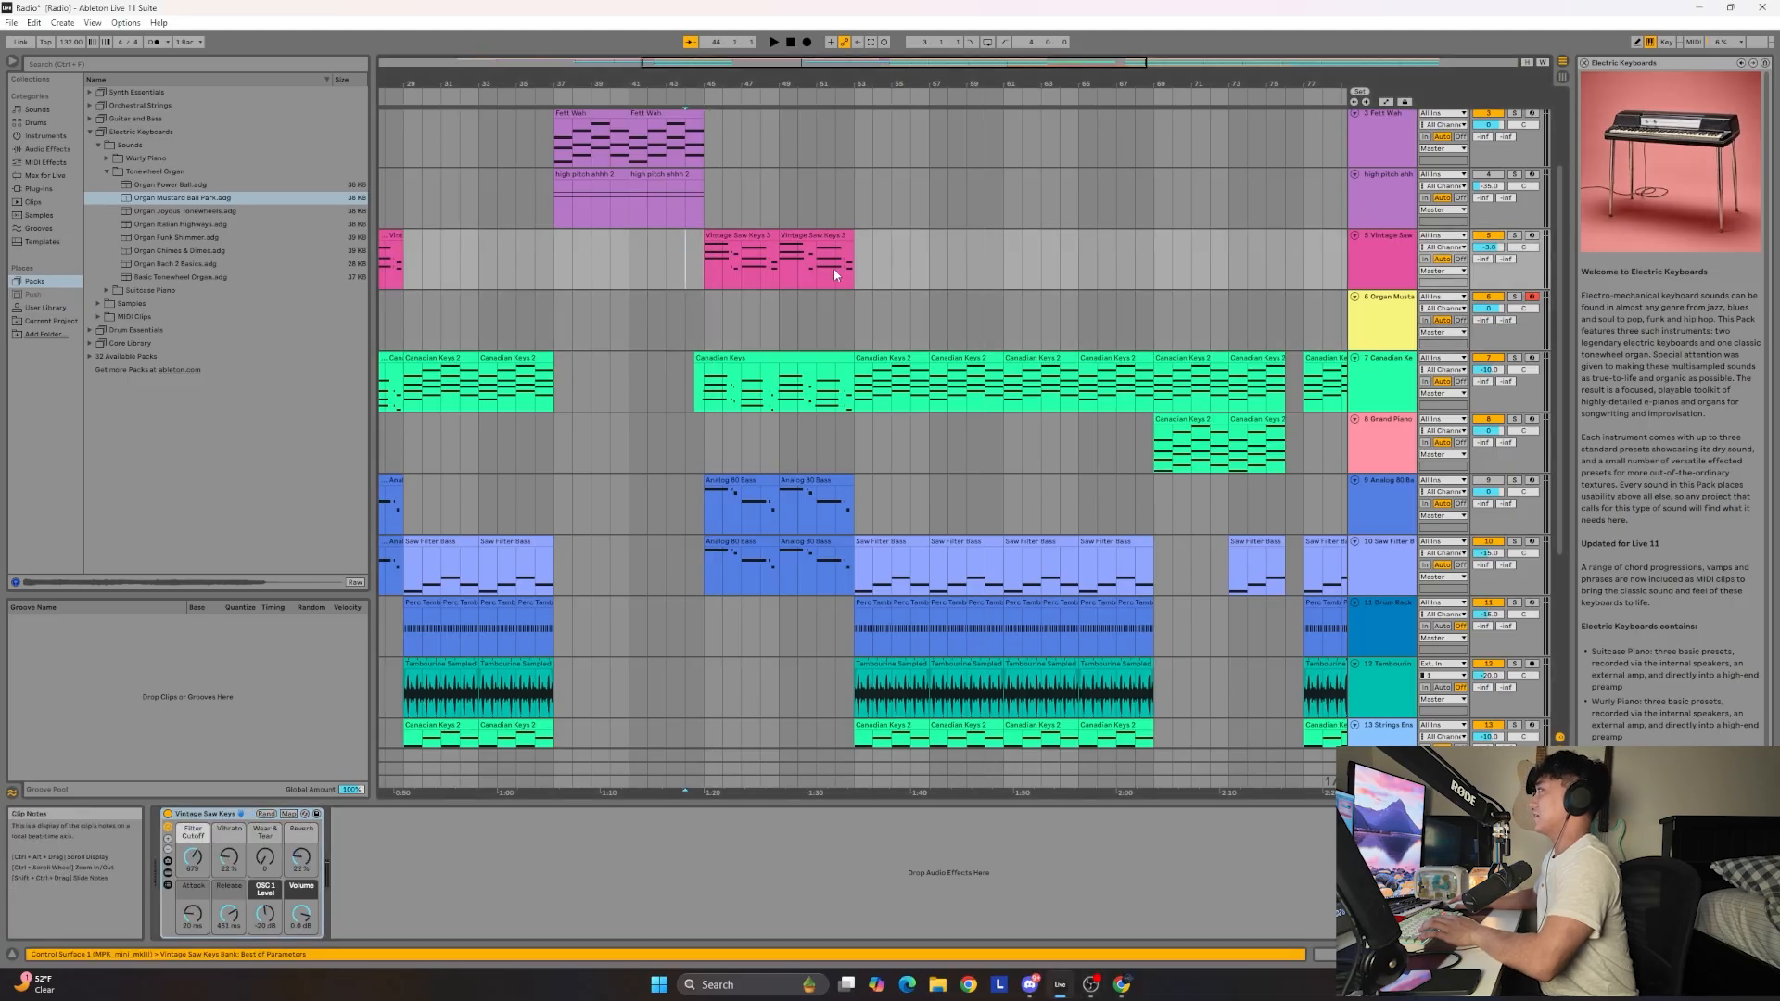
{"action": "key", "text": "space"}
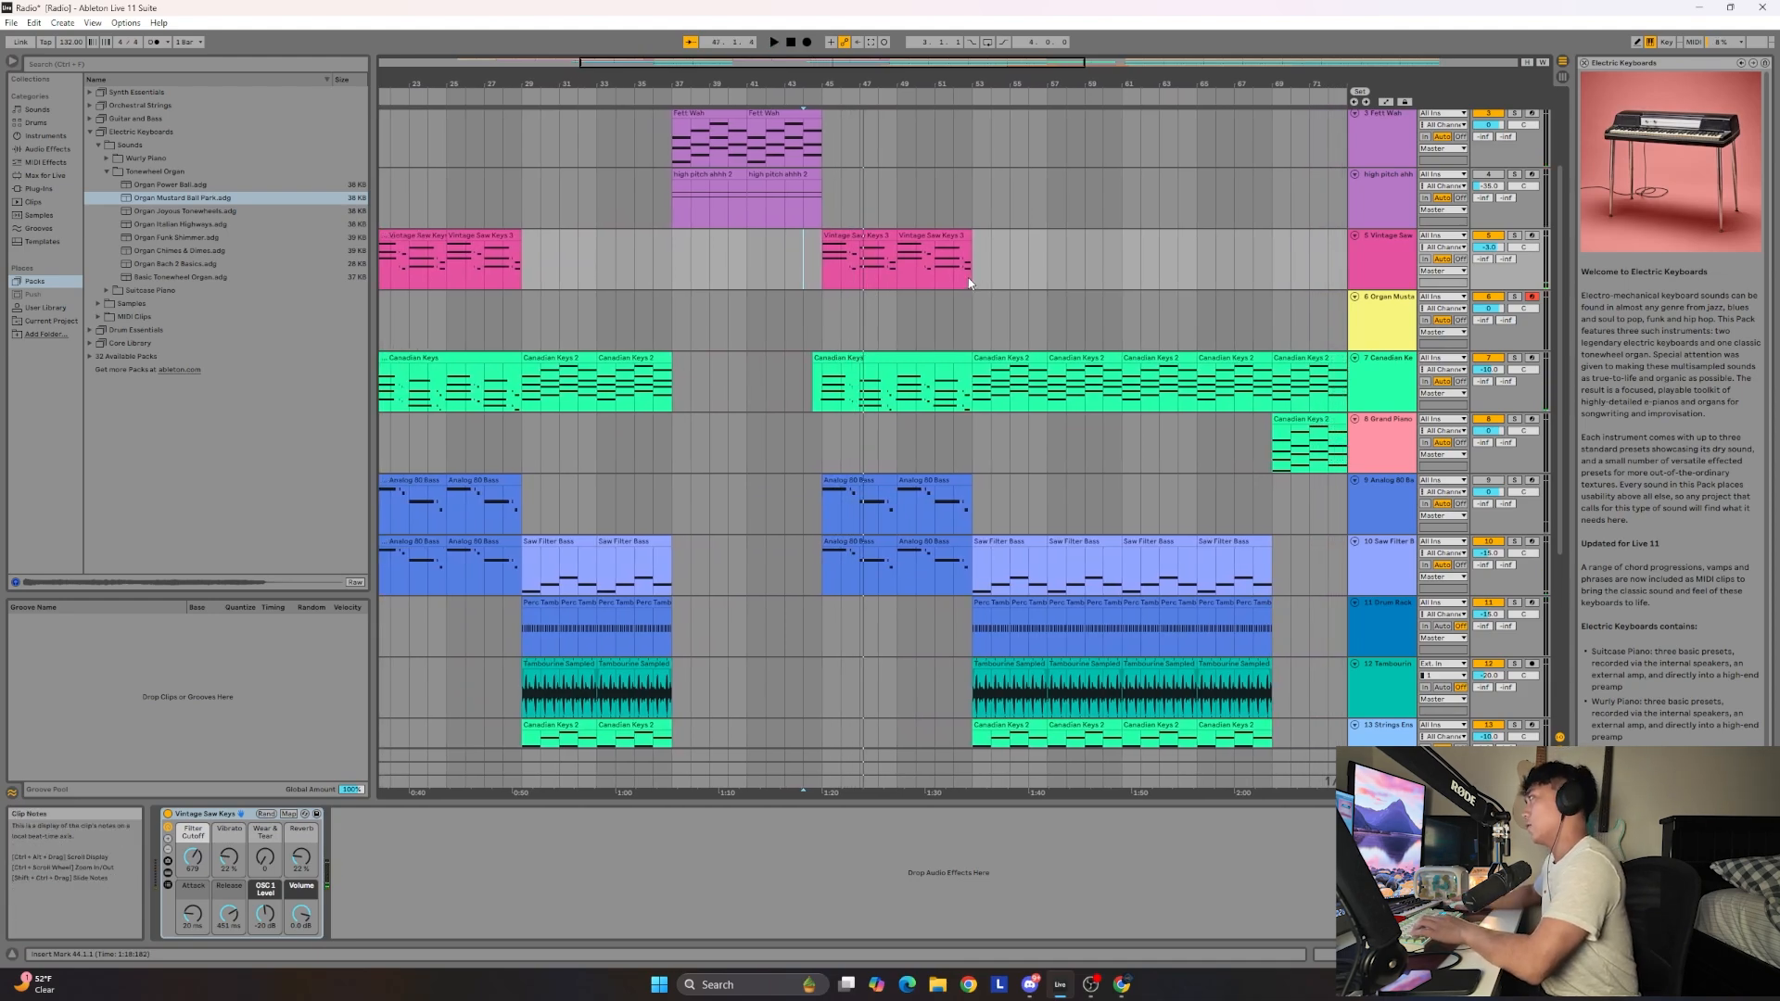
{"action": "left_click", "coordinate": [1385, 328]}
{"action": "key", "text": "ctrl+v"}
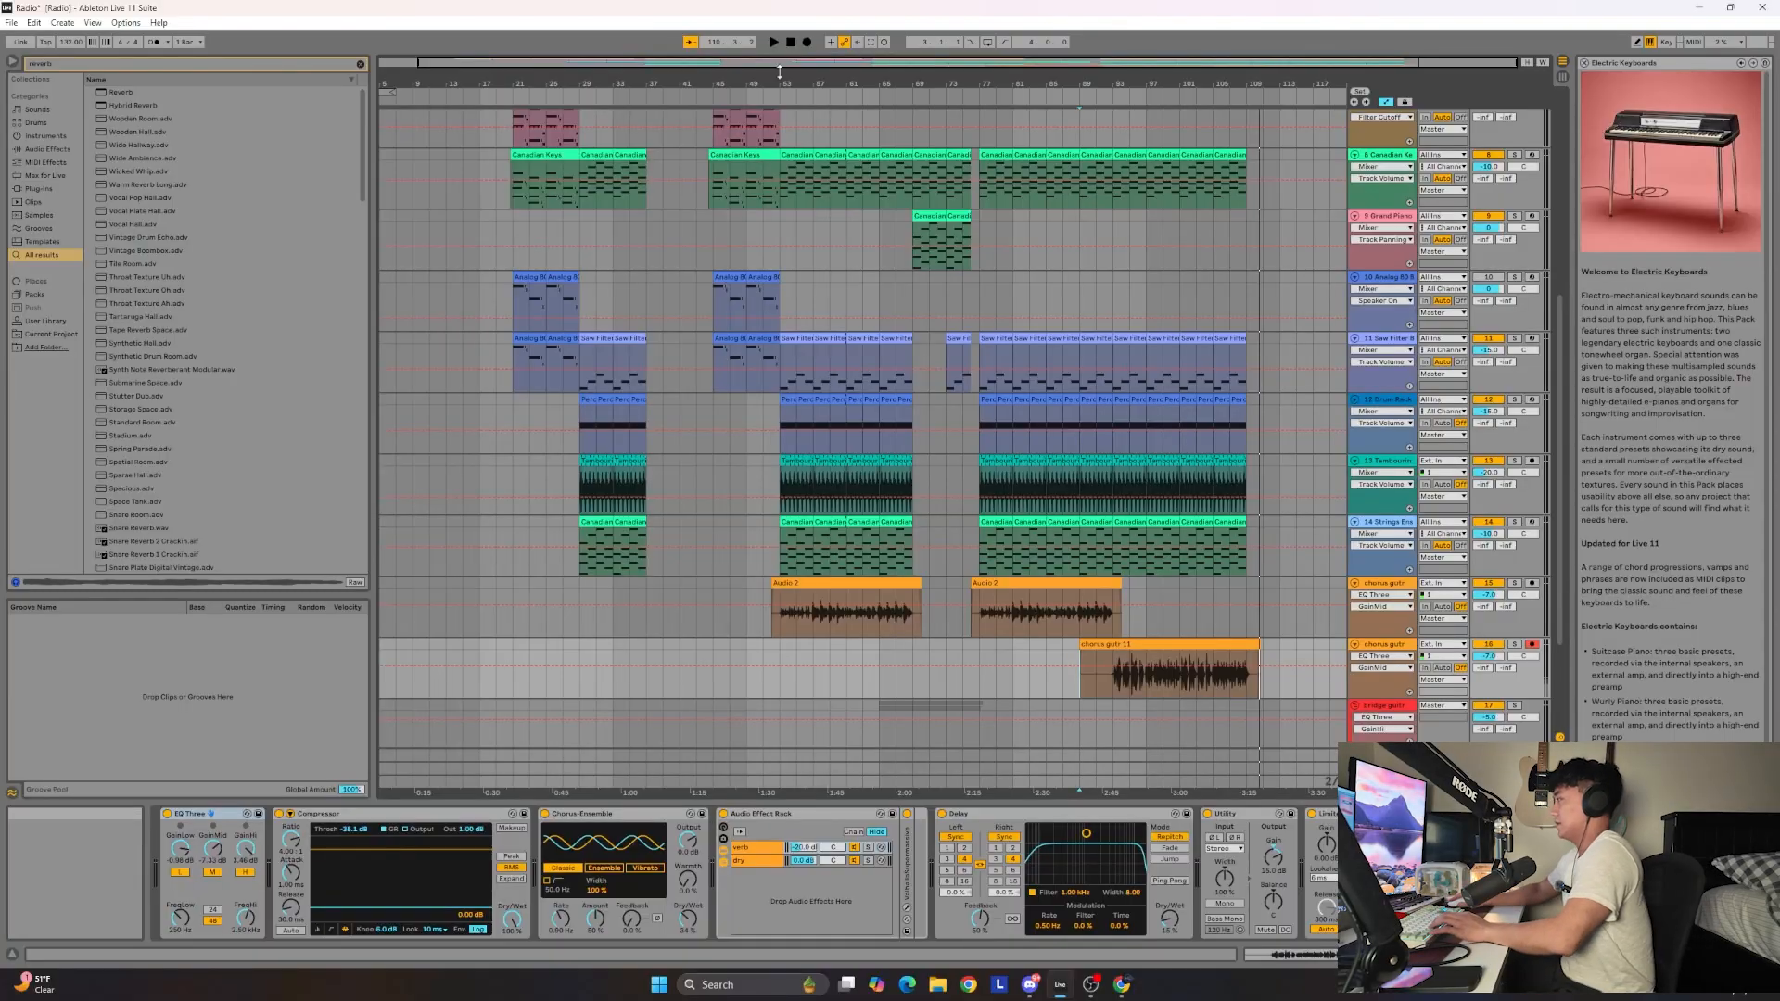
Adjust the clip gain of the first and third sections of the split second chorus guitar recording.
{"action": "double_click", "coordinate": [1161, 644]}
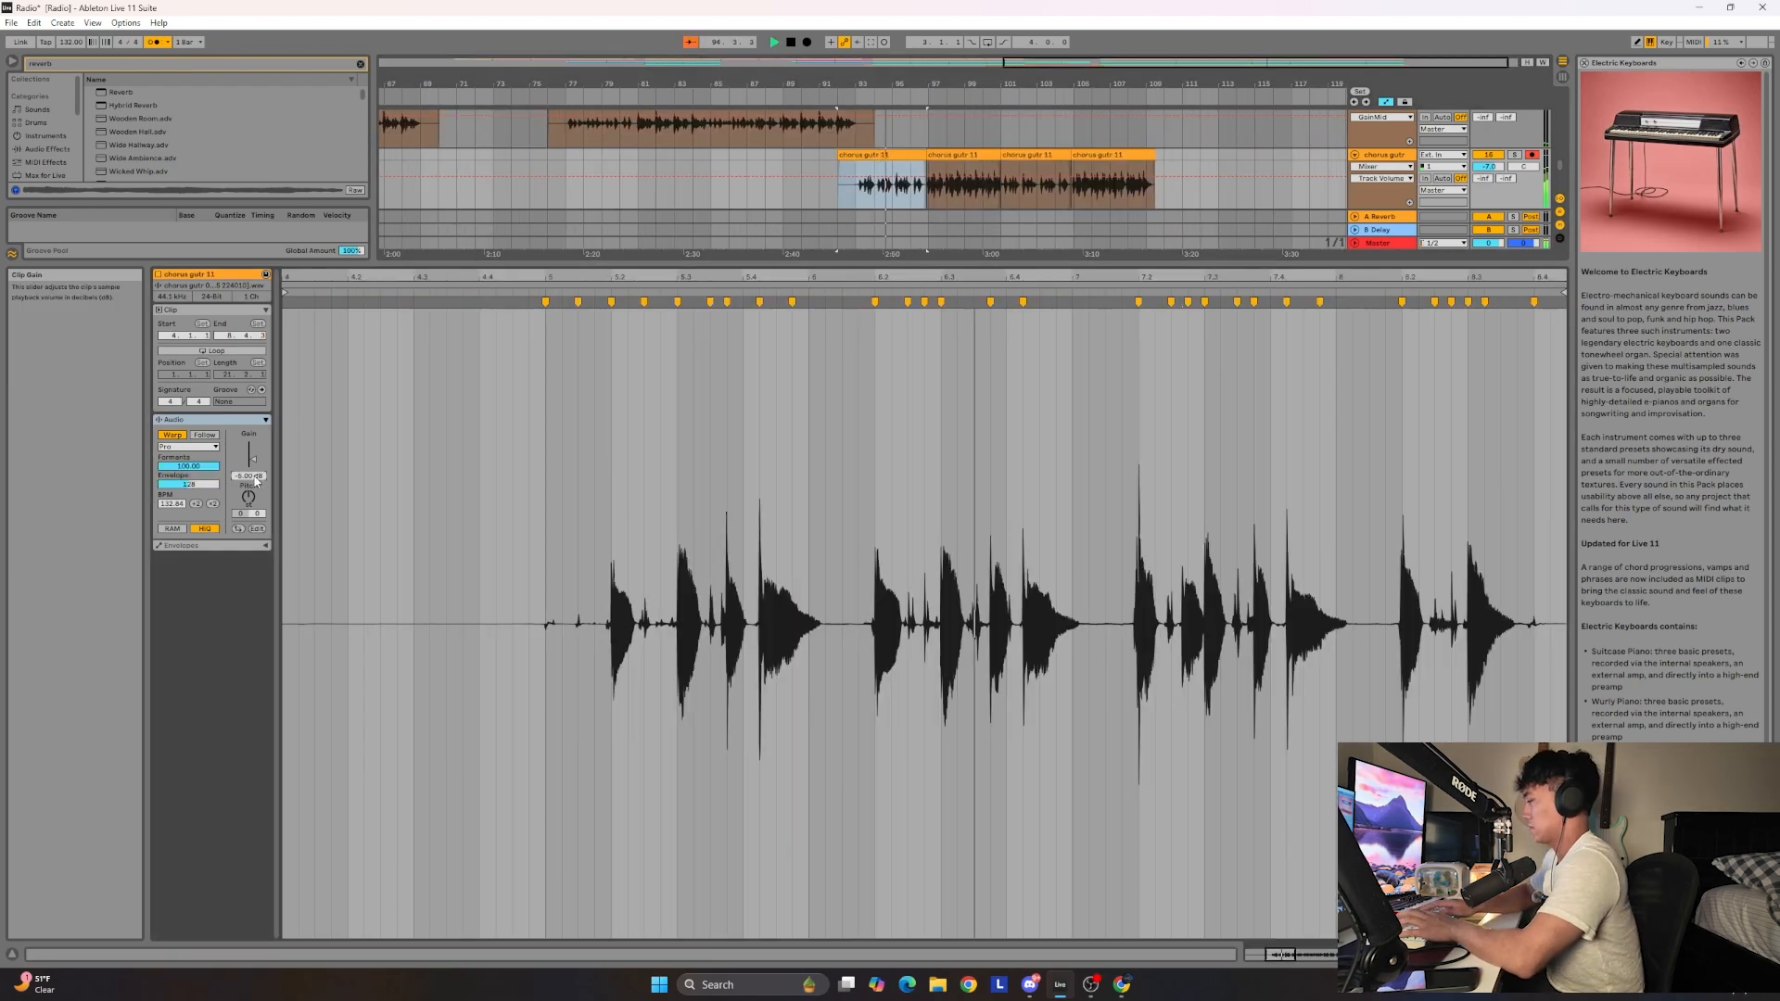
{"action": "scroll", "coordinate": [257, 479], "scroll_direction": "down", "scroll_amount": 5}
{"action": "left_click", "coordinate": [1026, 156]}
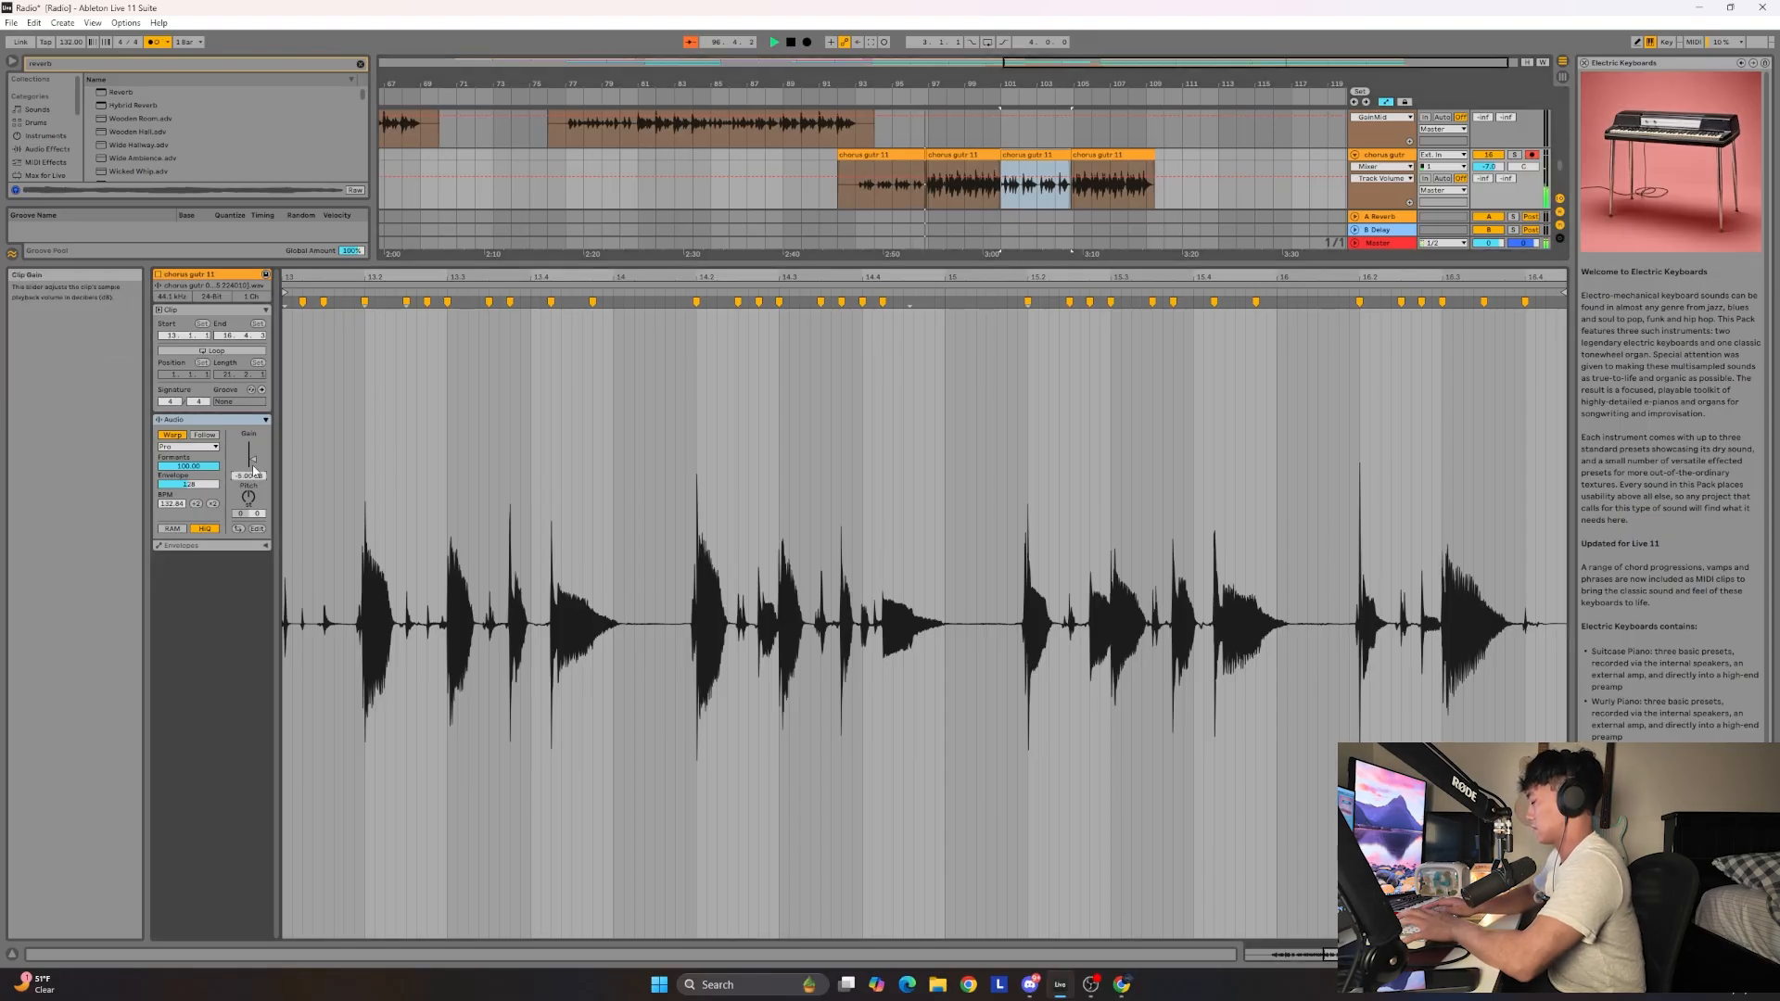
{"action": "scroll", "coordinate": [253, 470], "scroll_direction": "down", "scroll_amount": 5}
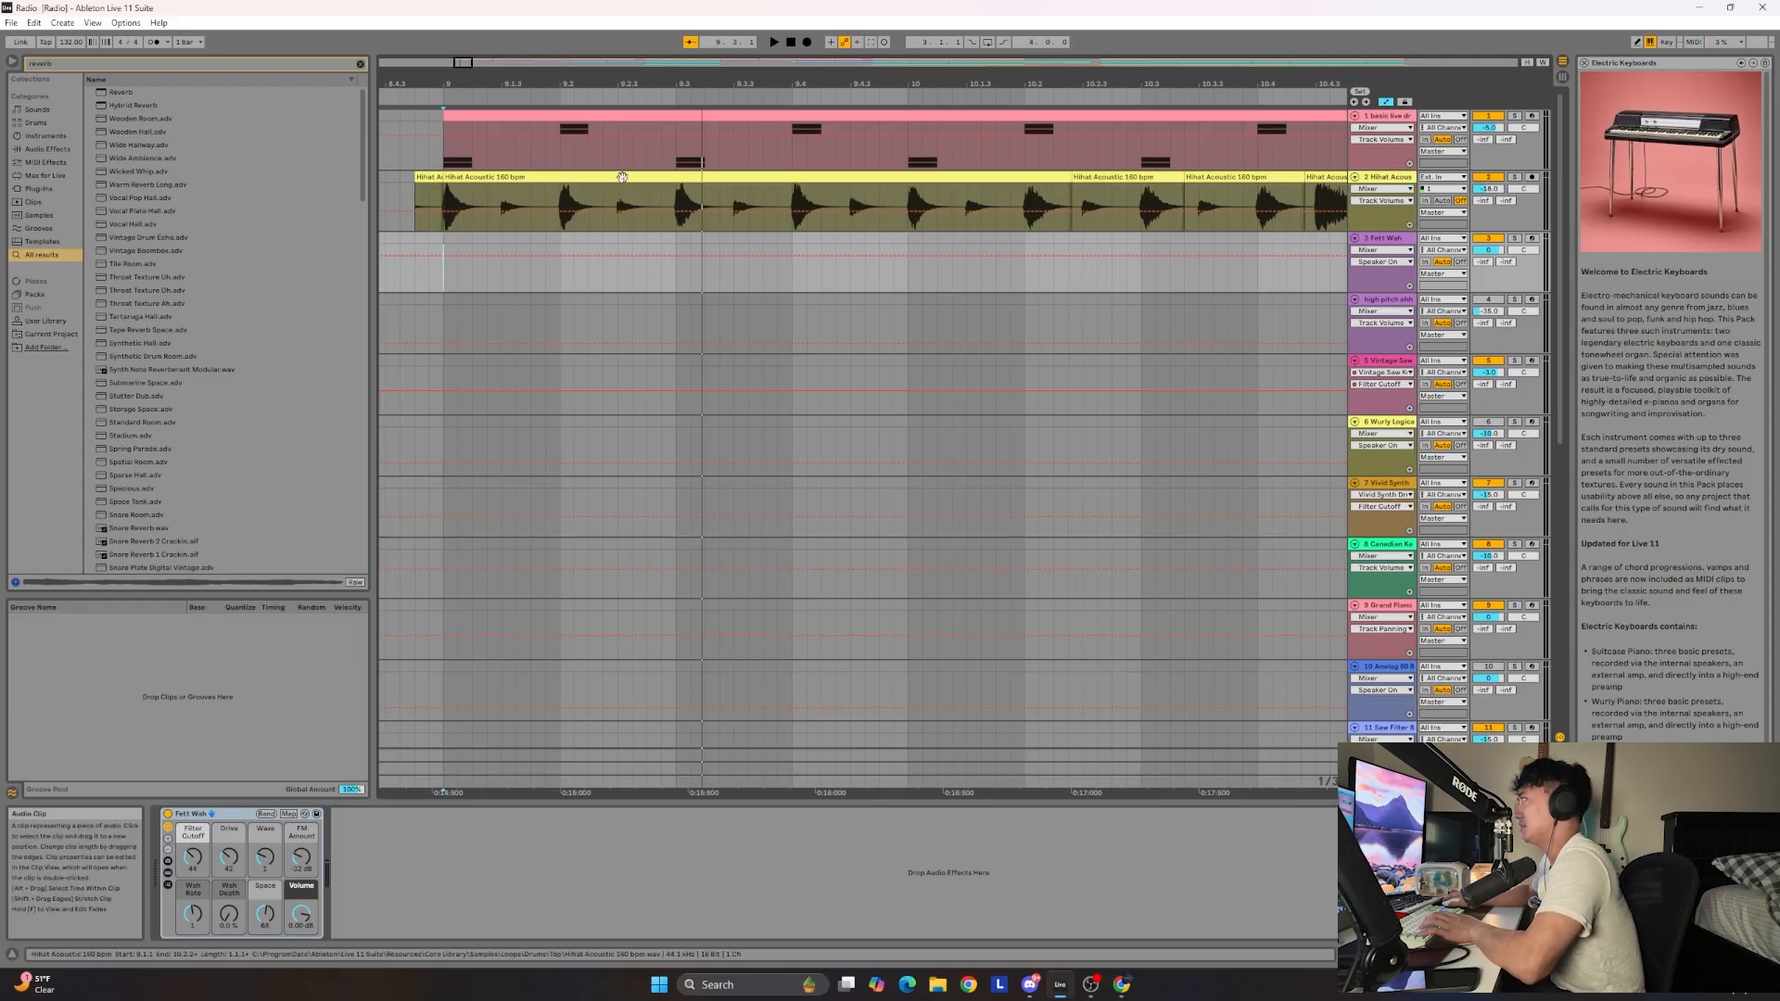
Play back the drums and hi-hat from the short hi-hat pickup just before bar 9.
{"action": "scroll", "coordinate": [897, 220], "scroll_direction": "down", "scroll_amount": 3}
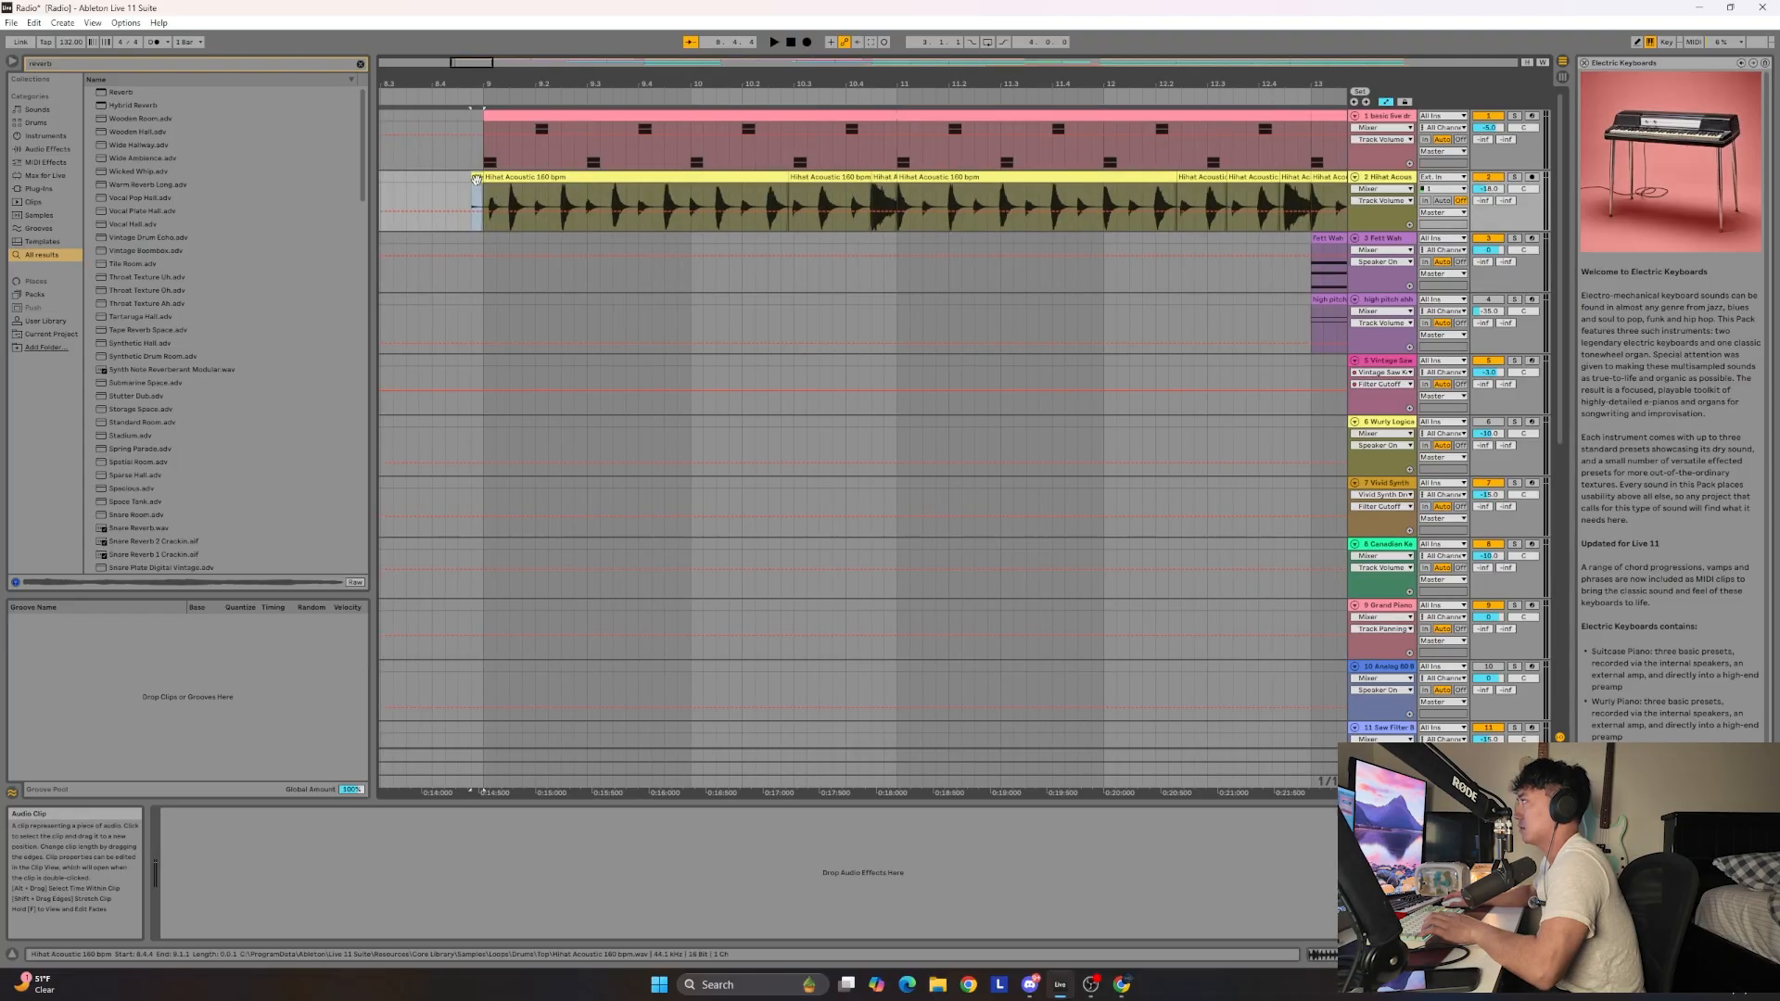
{"action": "key", "text": "space"}
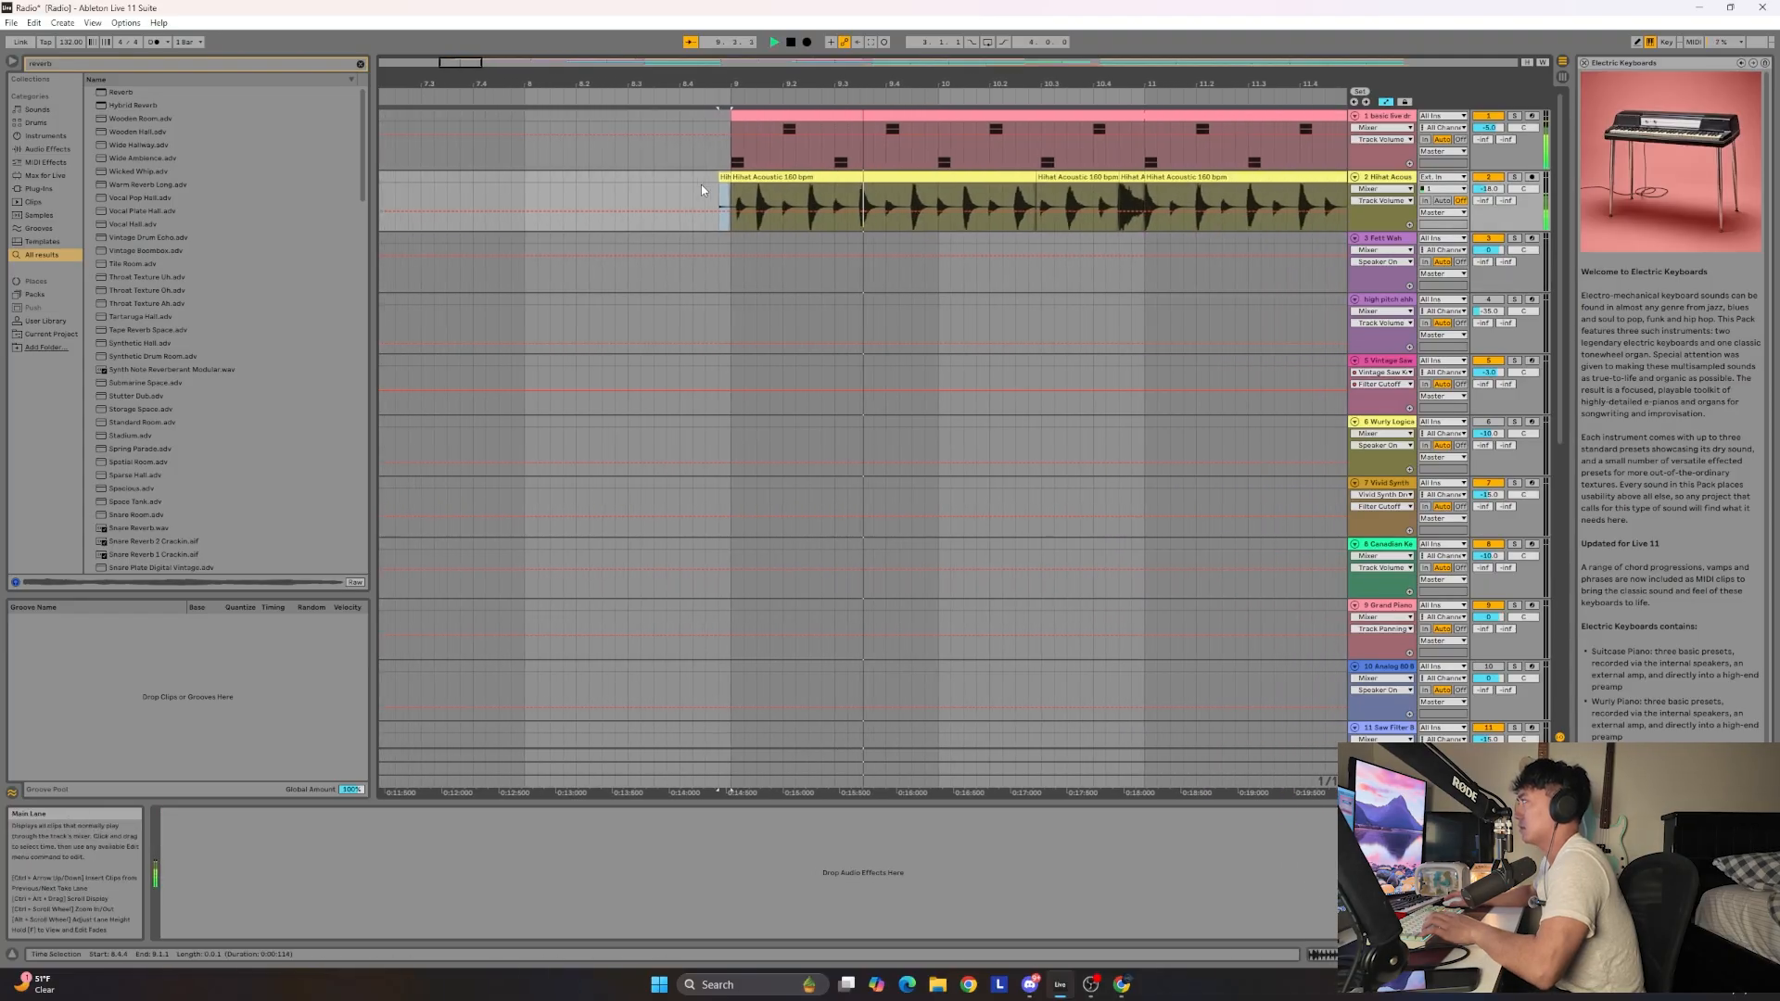
{"action": "key", "text": "space"}
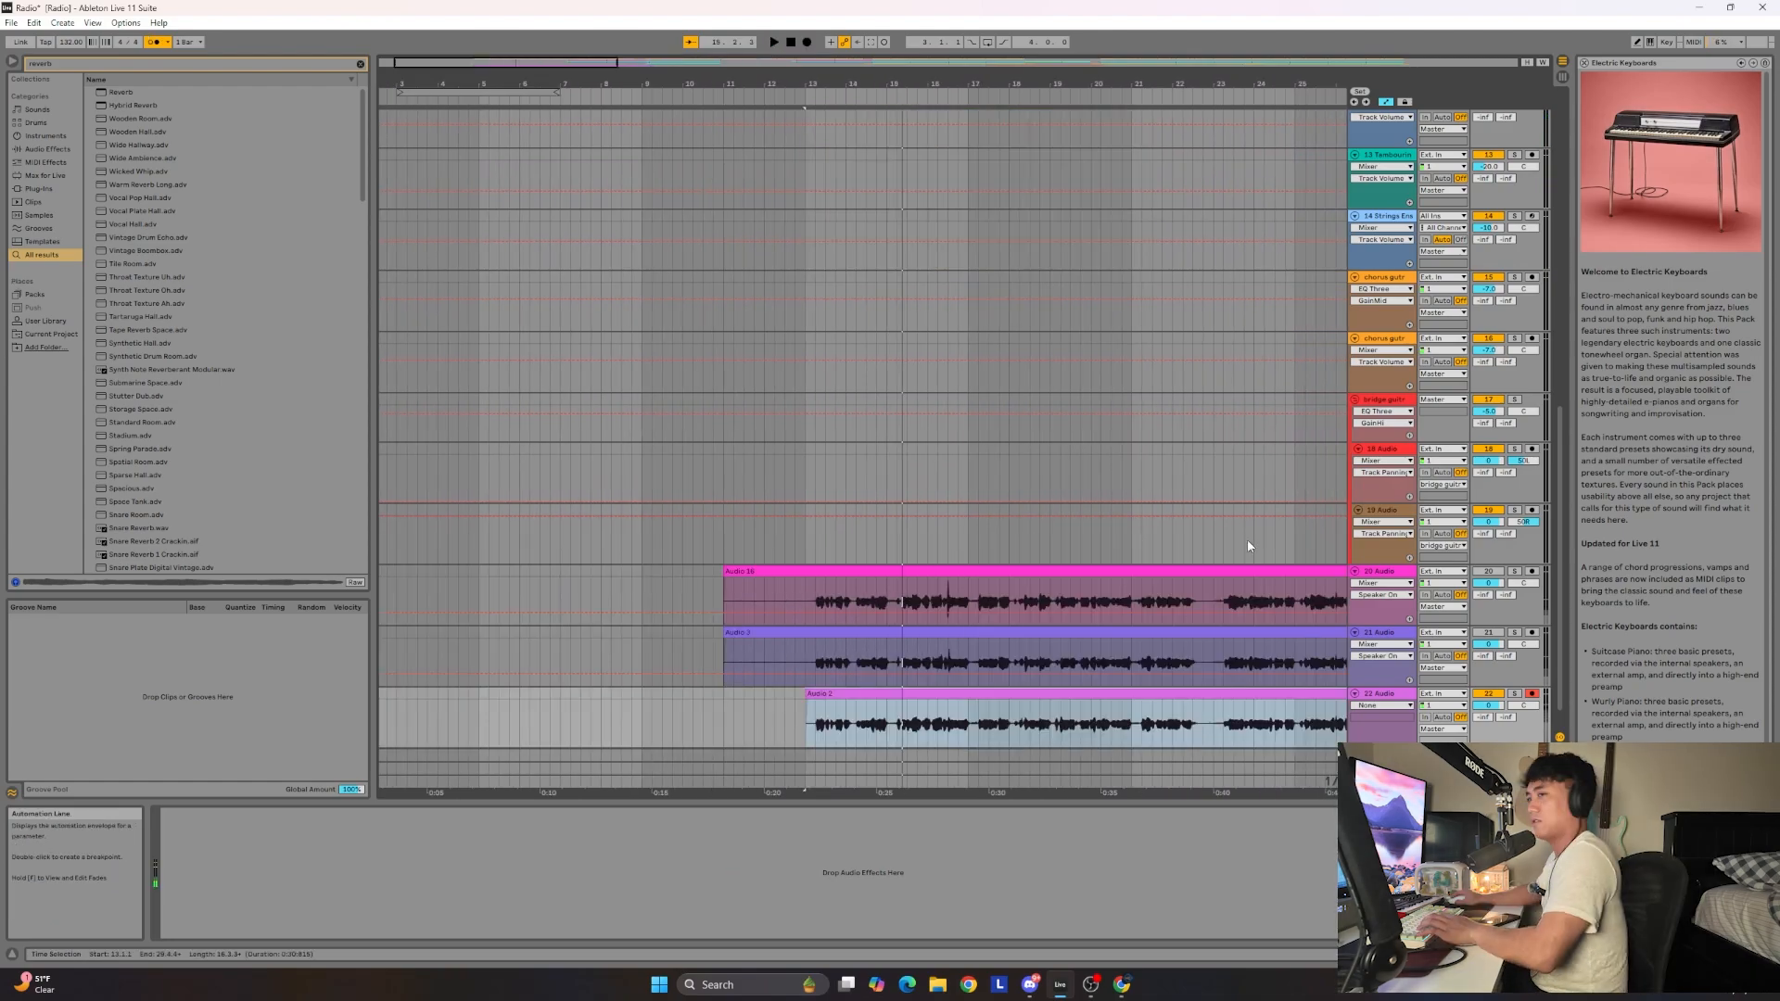
{"action": "left_click", "coordinate": [1246, 545]}
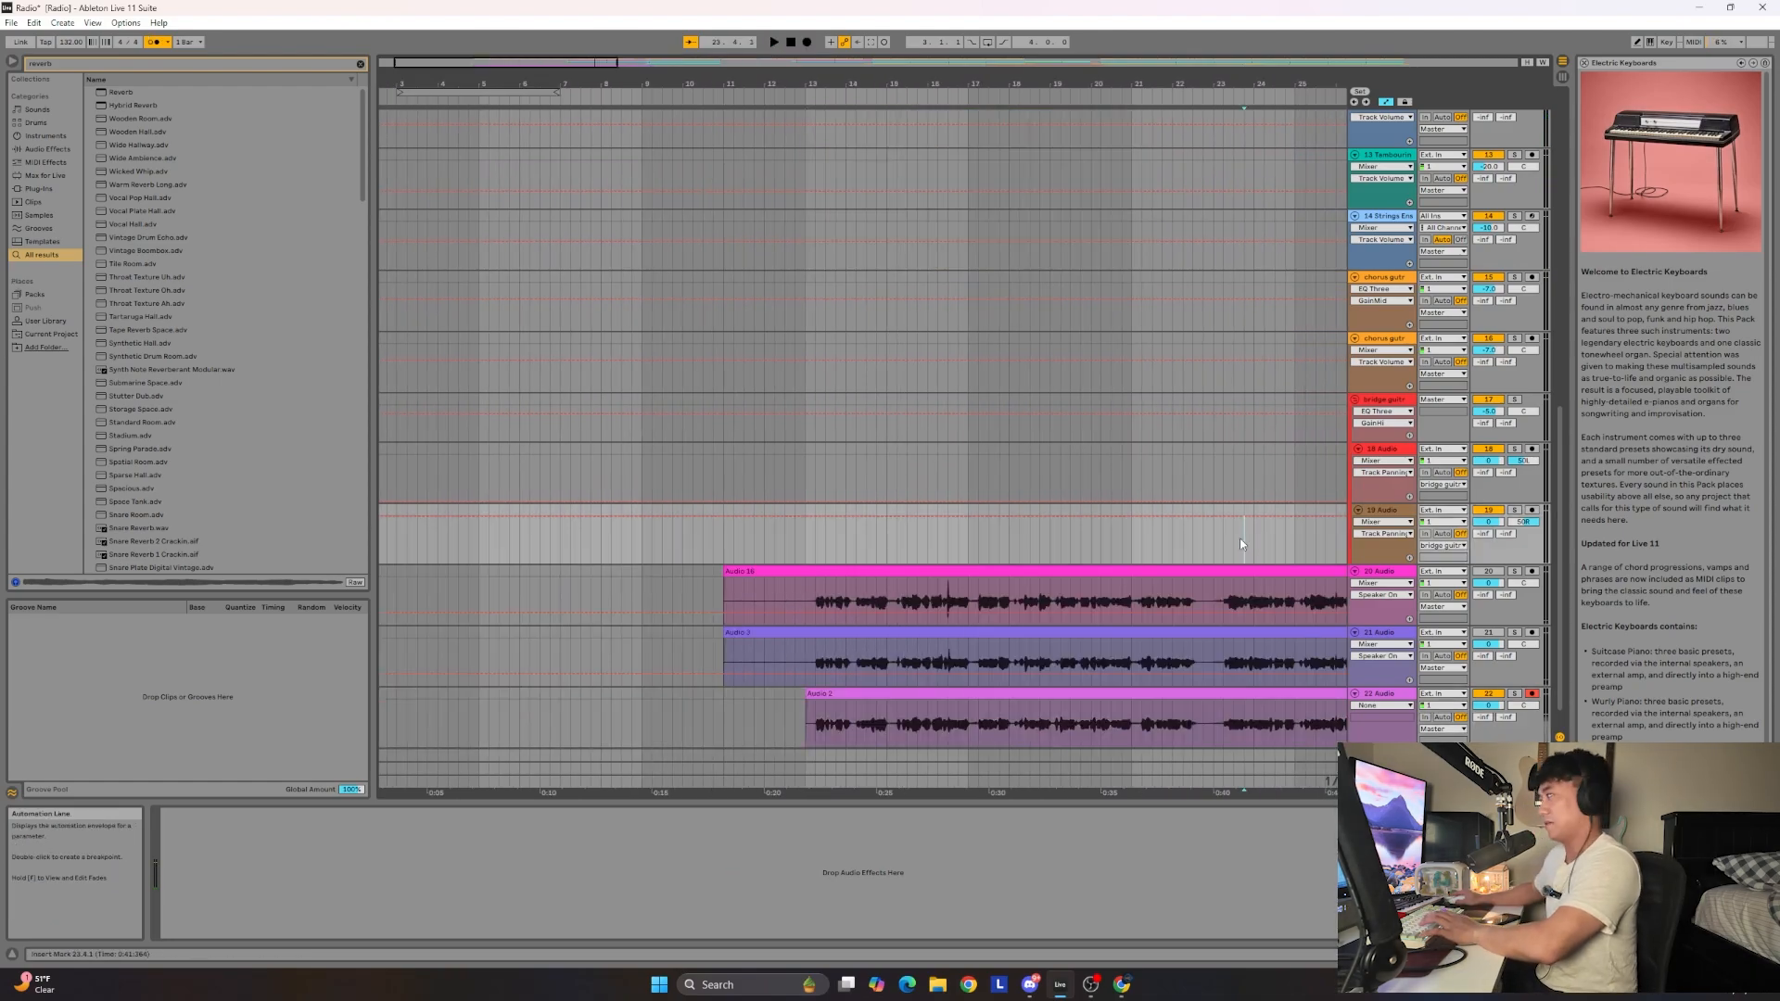
{"action": "key", "text": "w"}
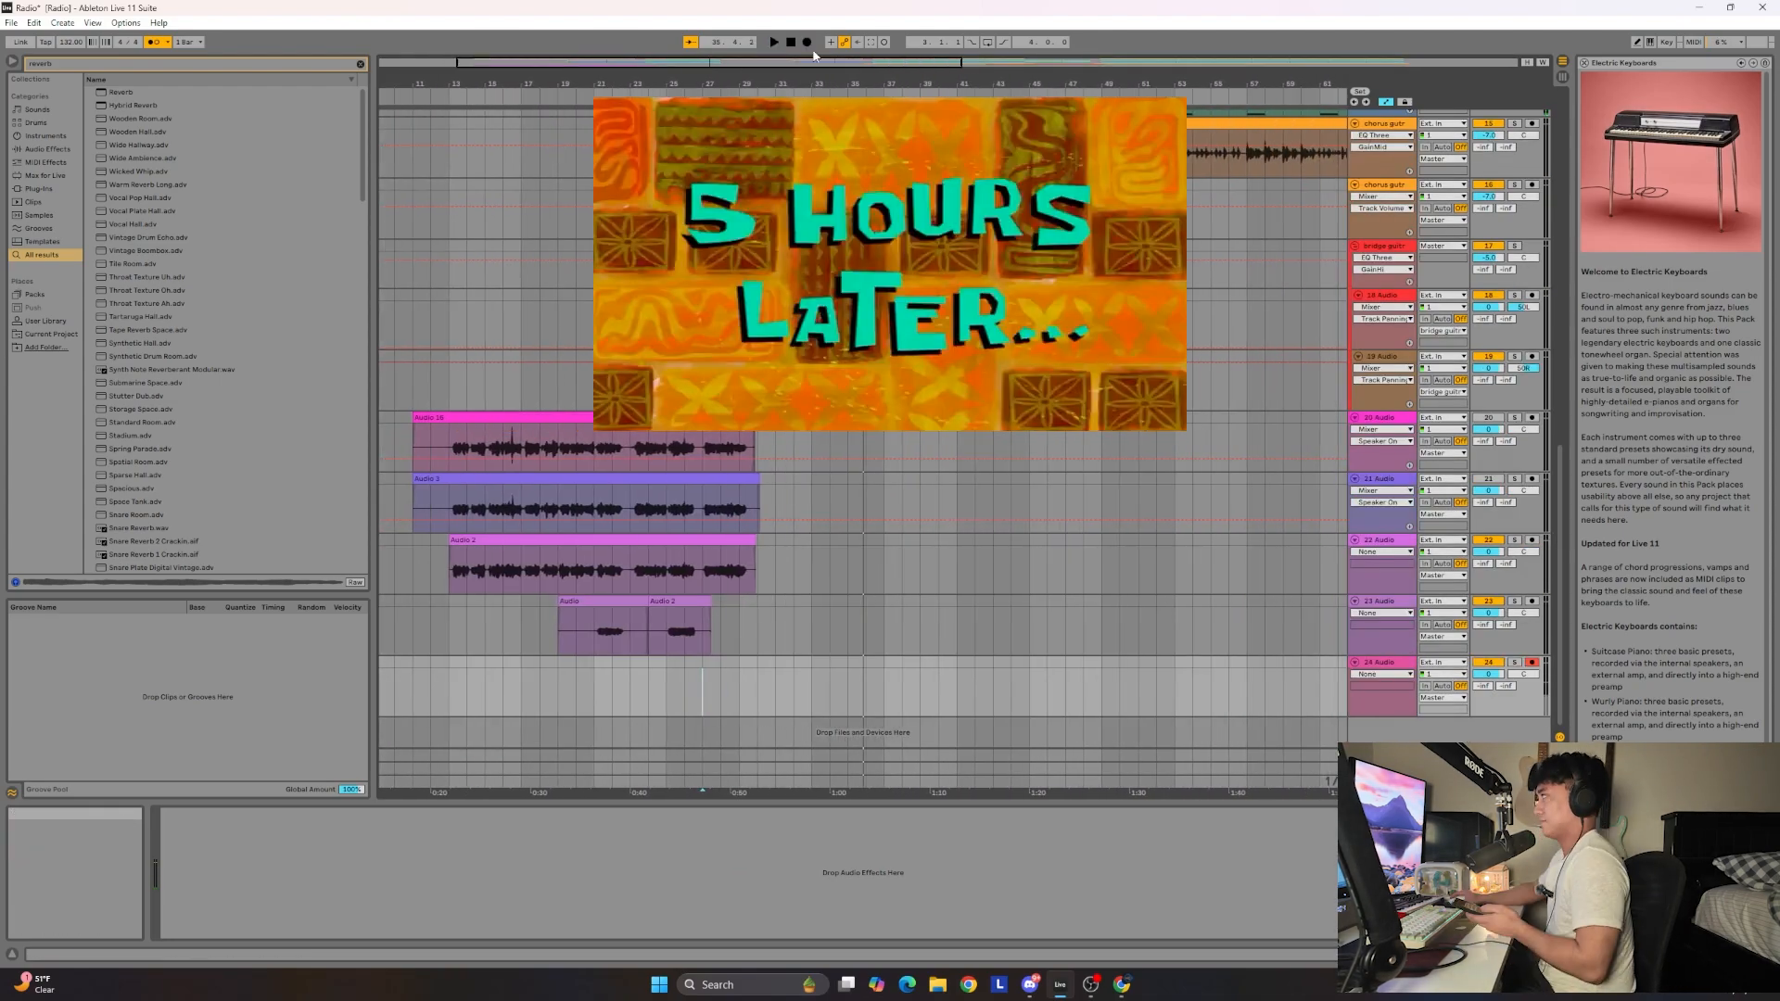